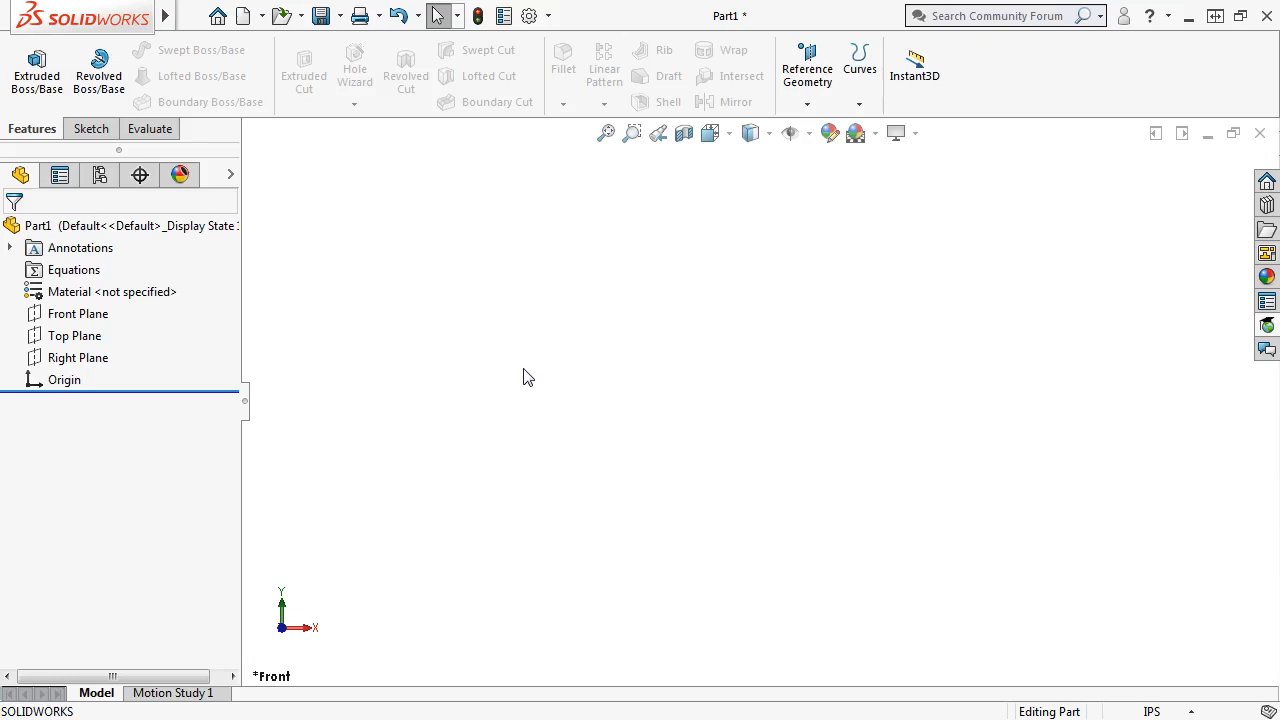
- Start an extruded boss on the Front Plane and sketch a closed five-line profile from the origin, about 2.43 in tall with an angled upper-right corner
click(50, 91)
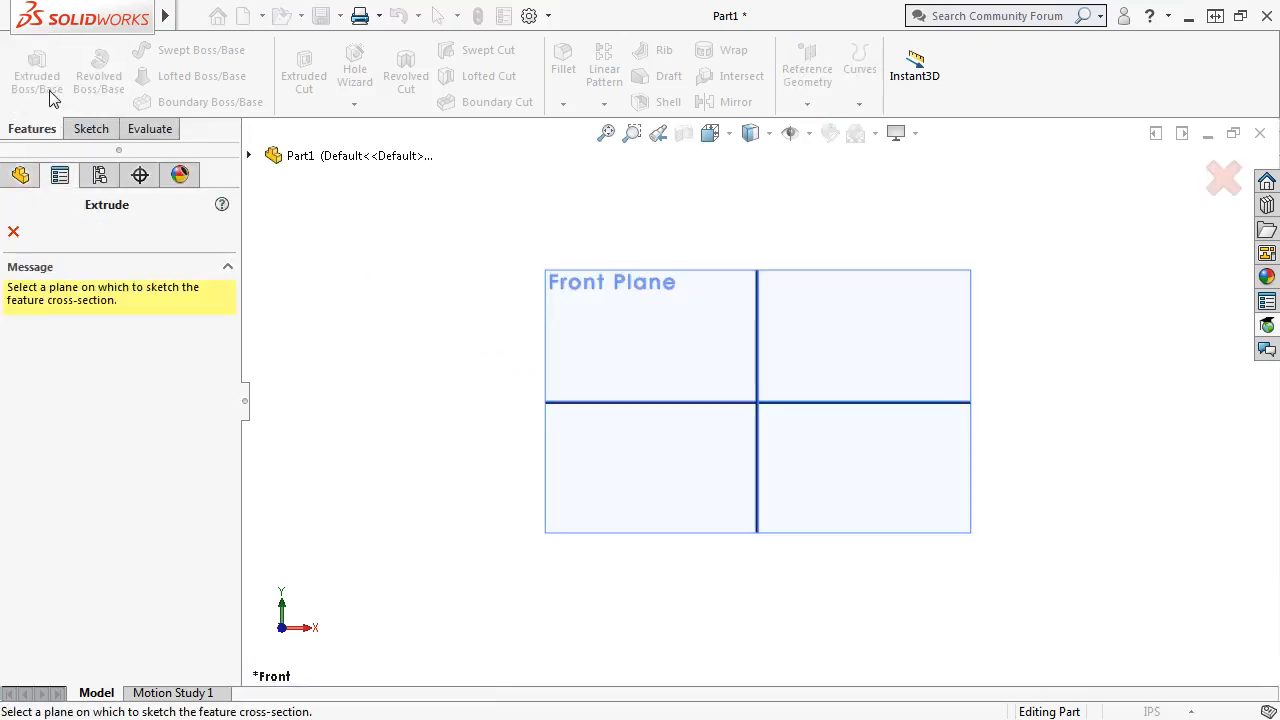
click(603, 313)
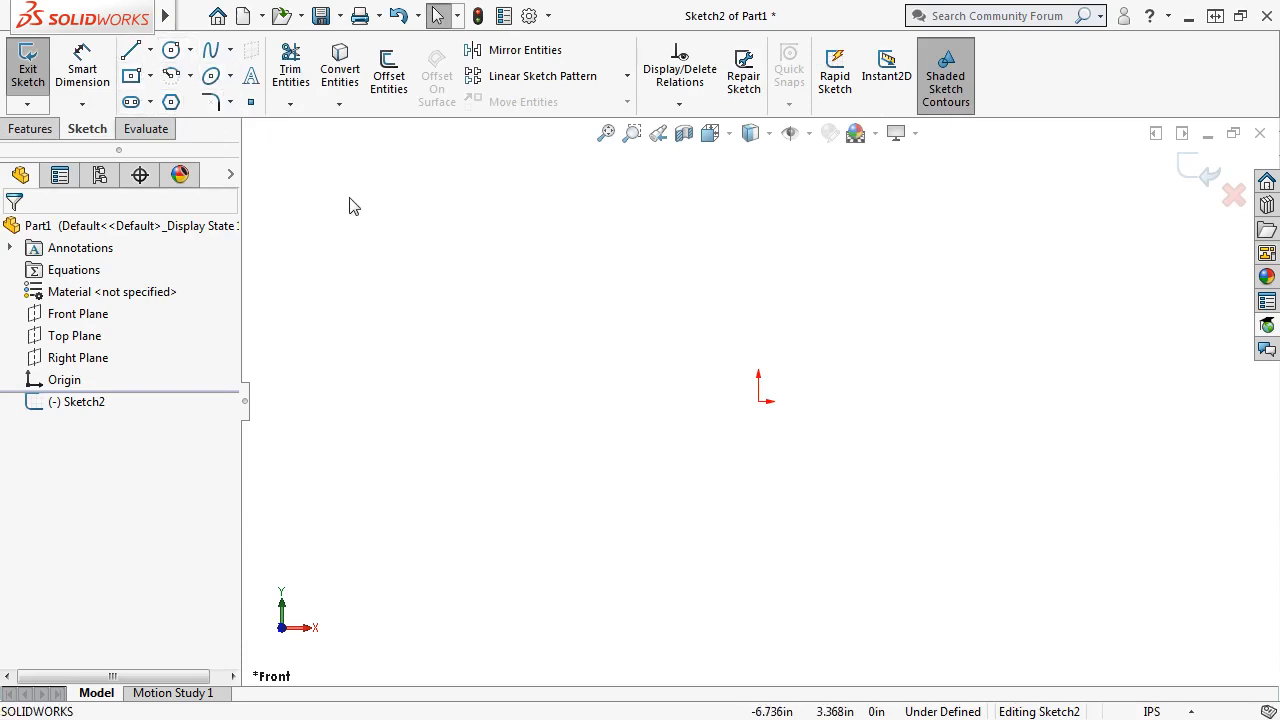
click(130, 50)
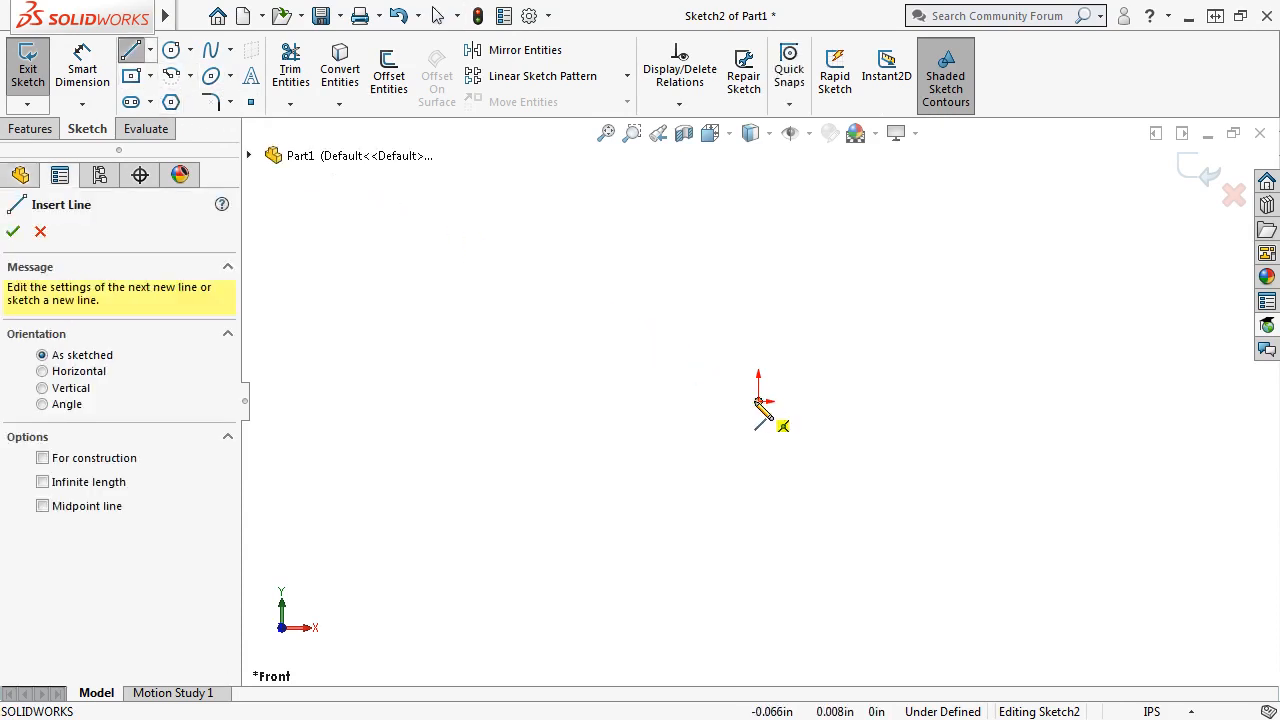
drag(758, 401, 754, 256)
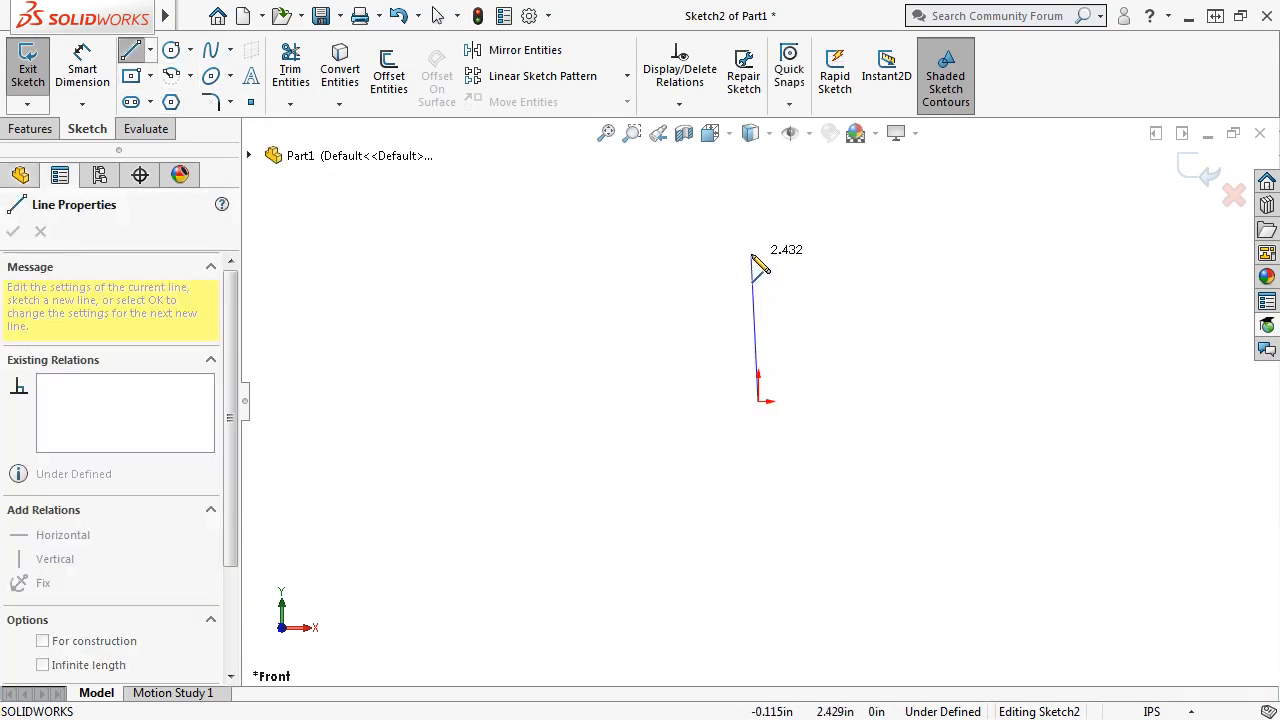
click(752, 254)
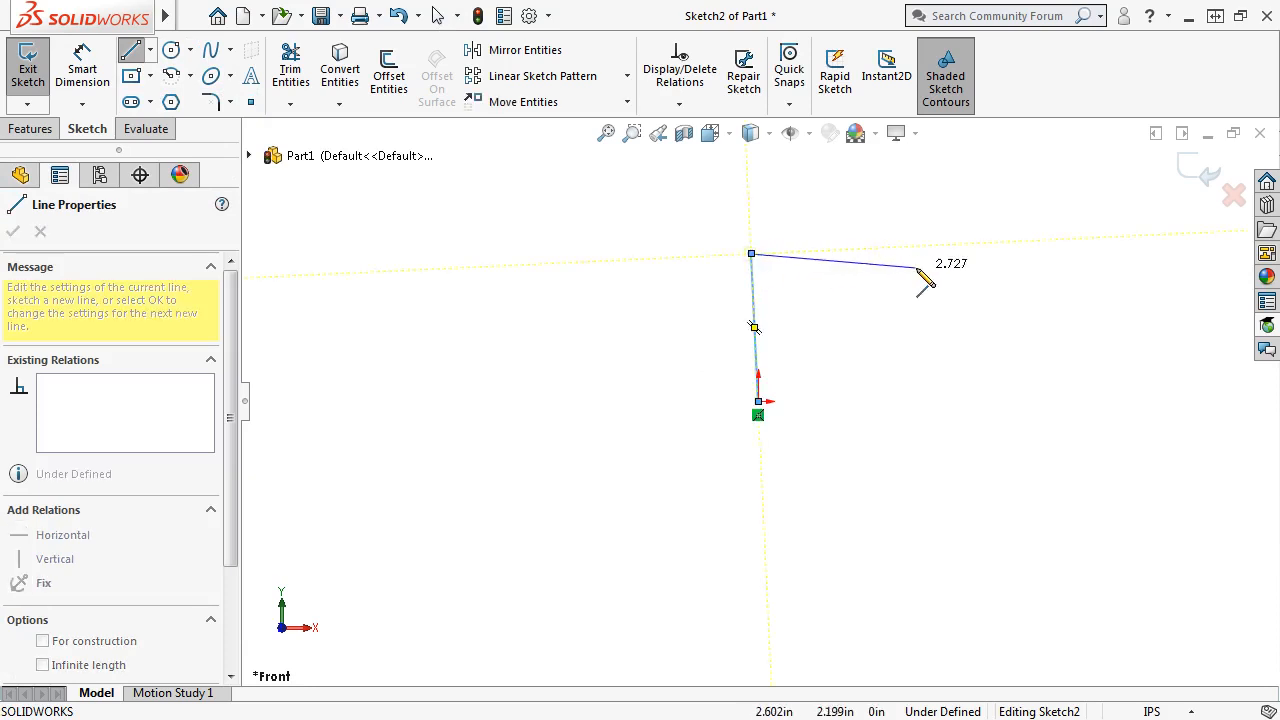
click(940, 254)
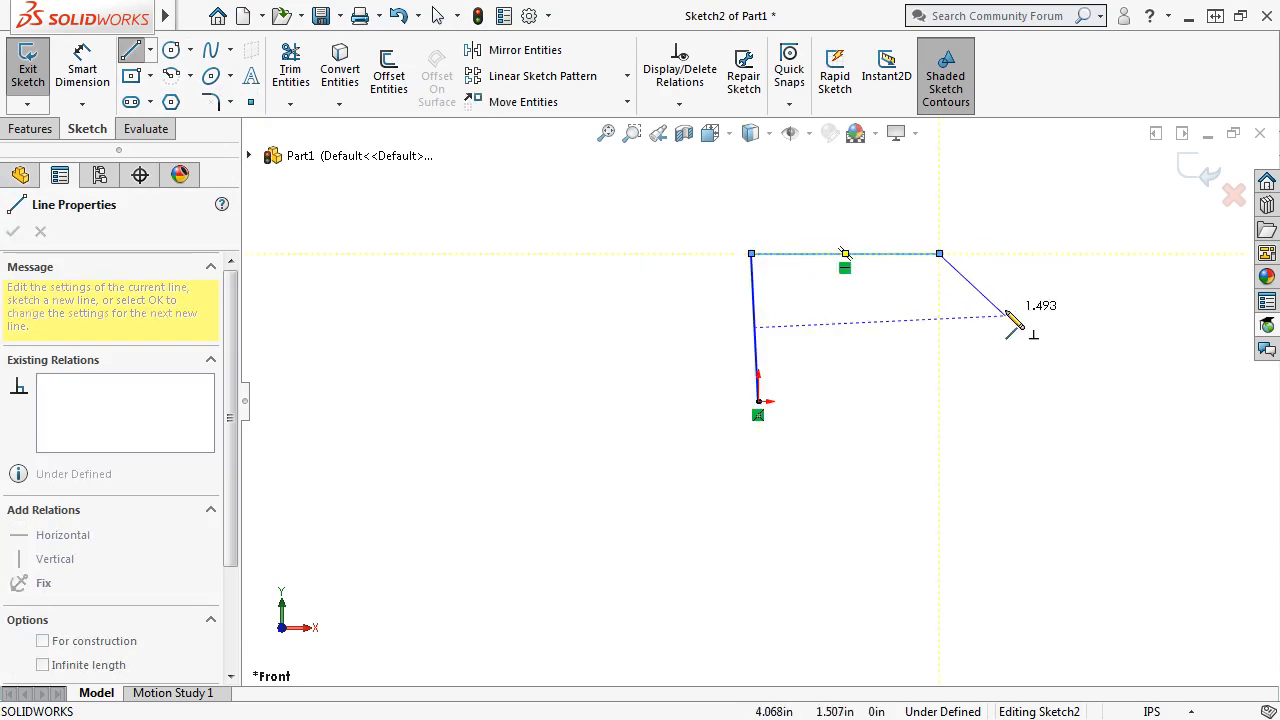
click(1005, 316)
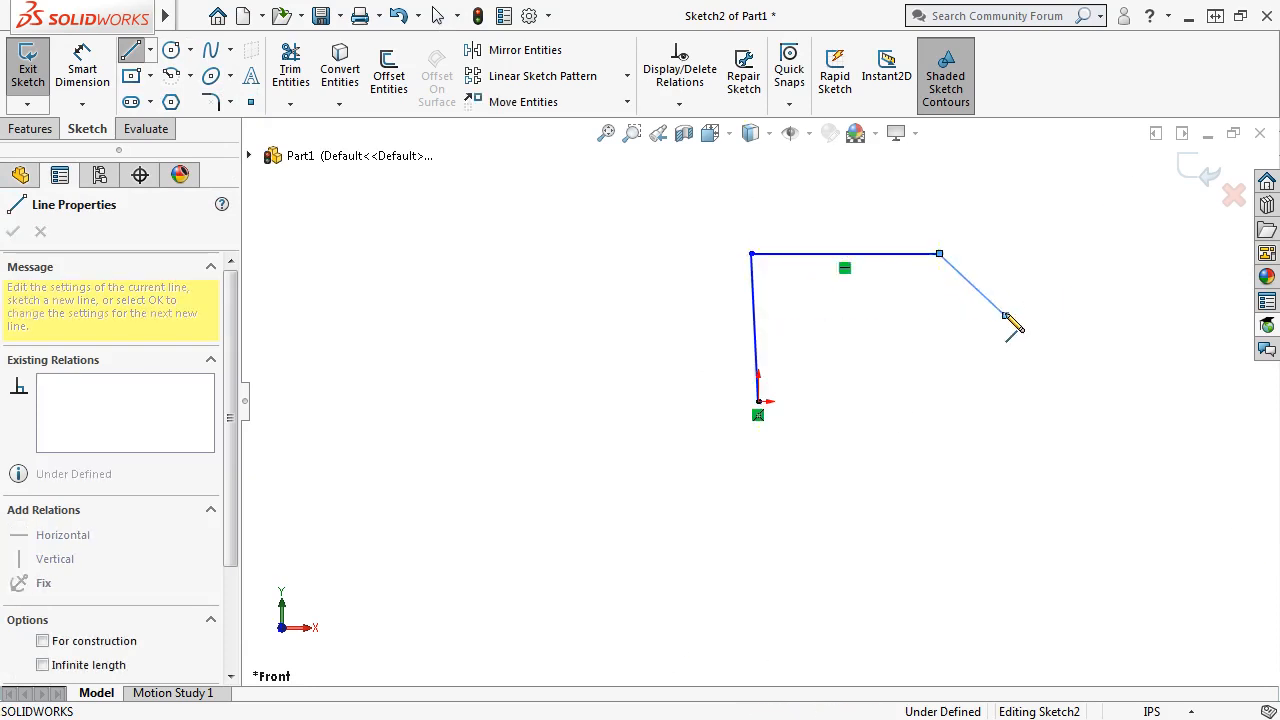
click(1006, 403)
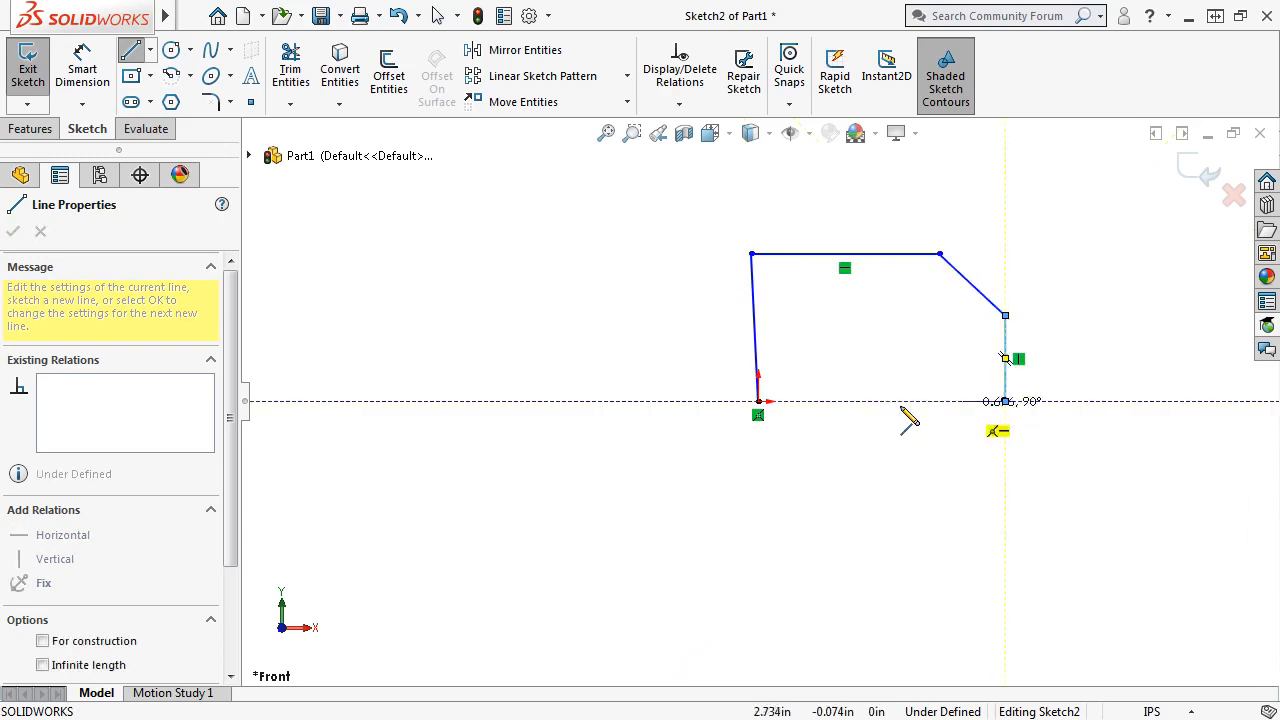
click(759, 402)
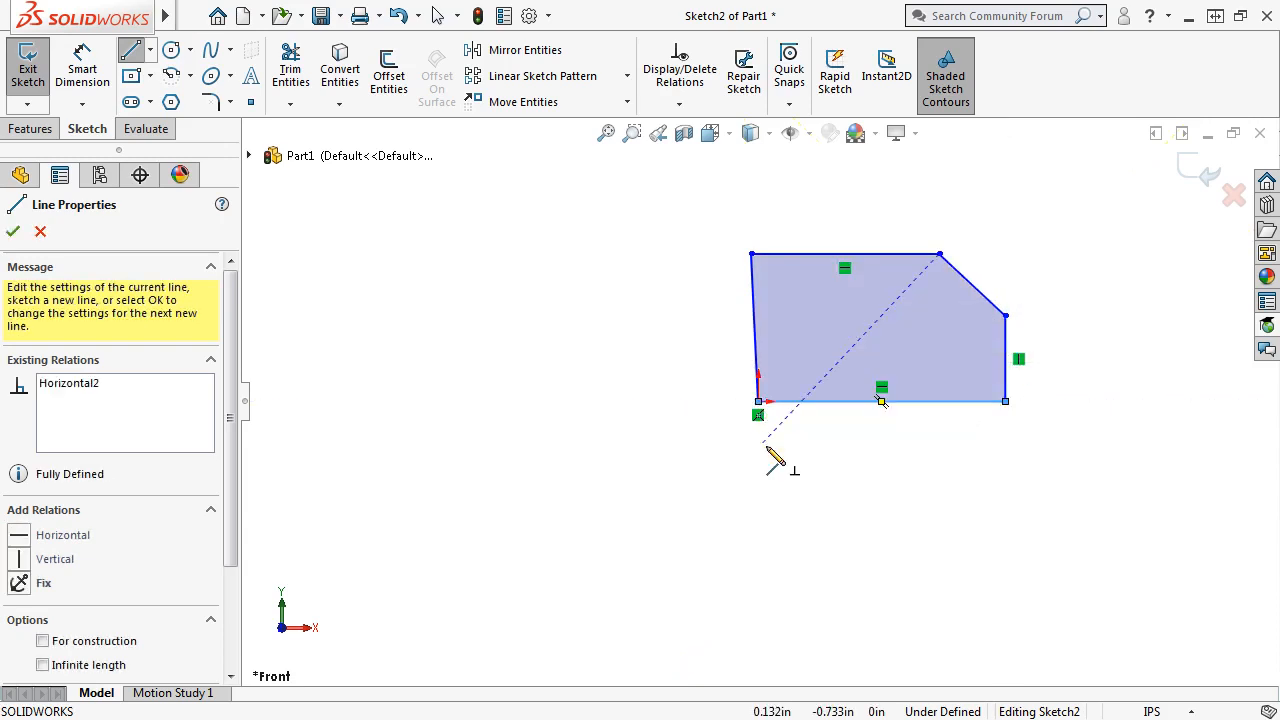
key(Escape)
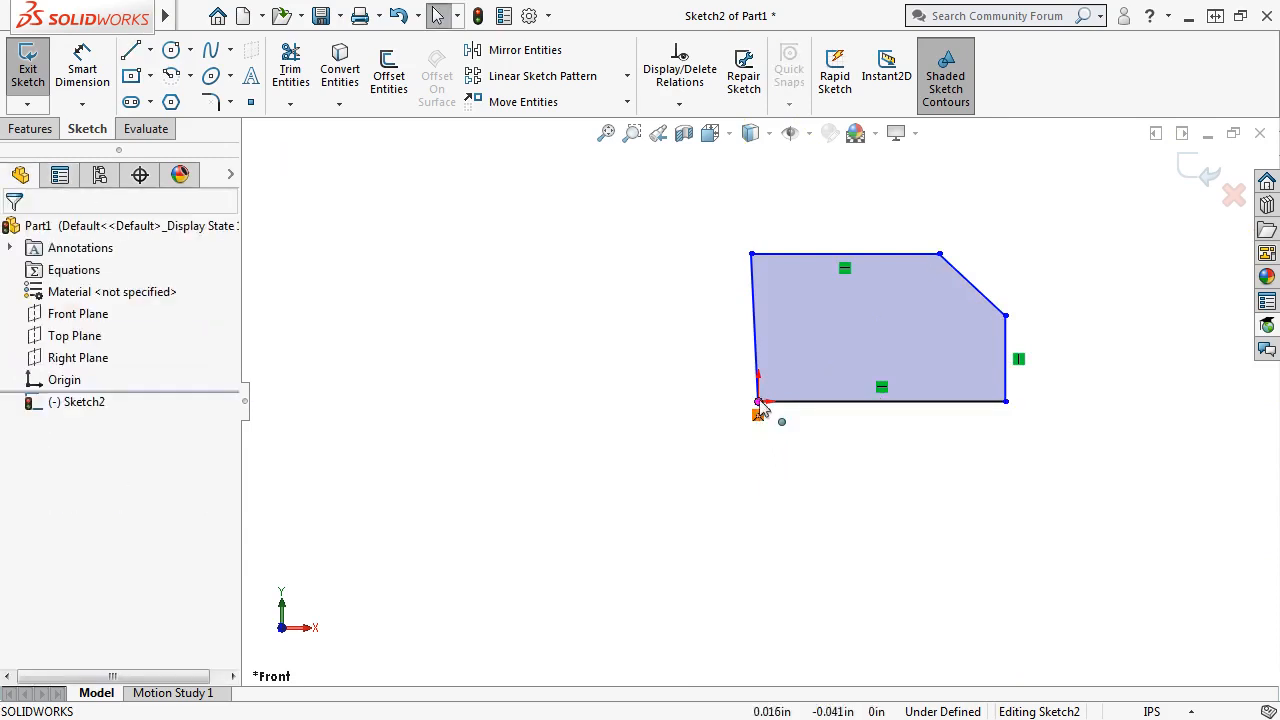
- Make the slightly slanted left line of the profile vertical
click(758, 367)
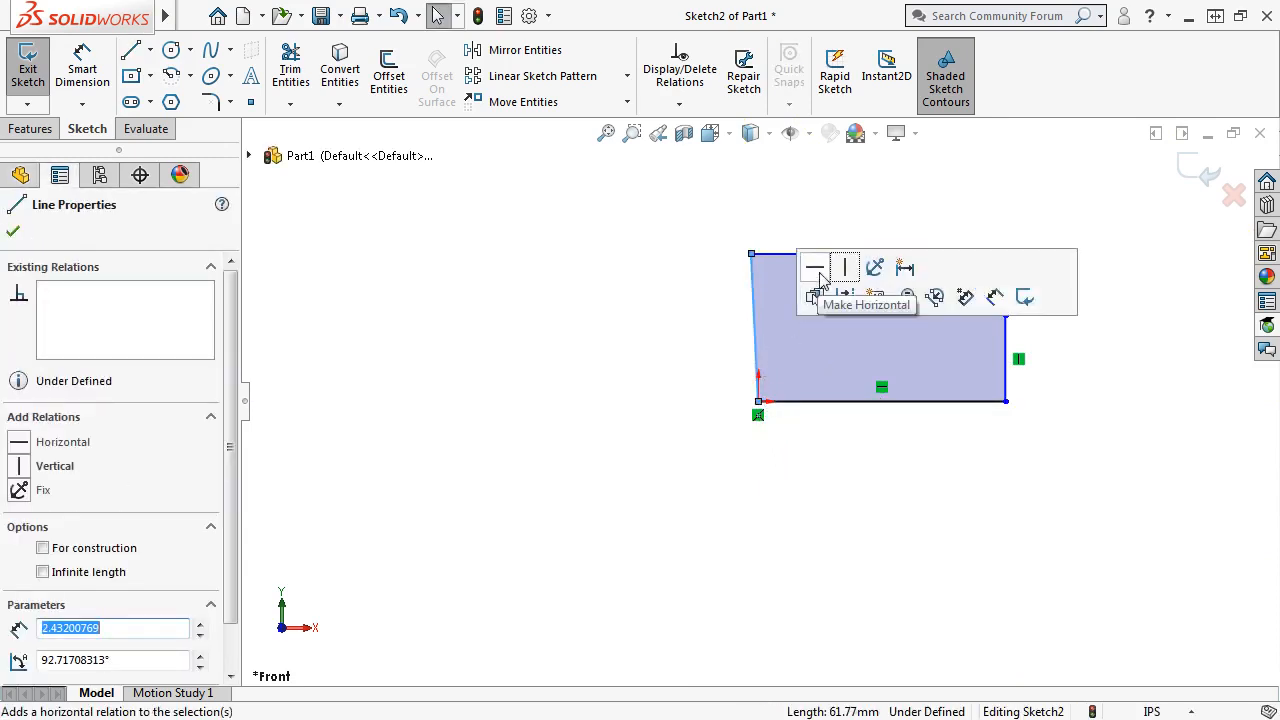
click(844, 268)
click(677, 297)
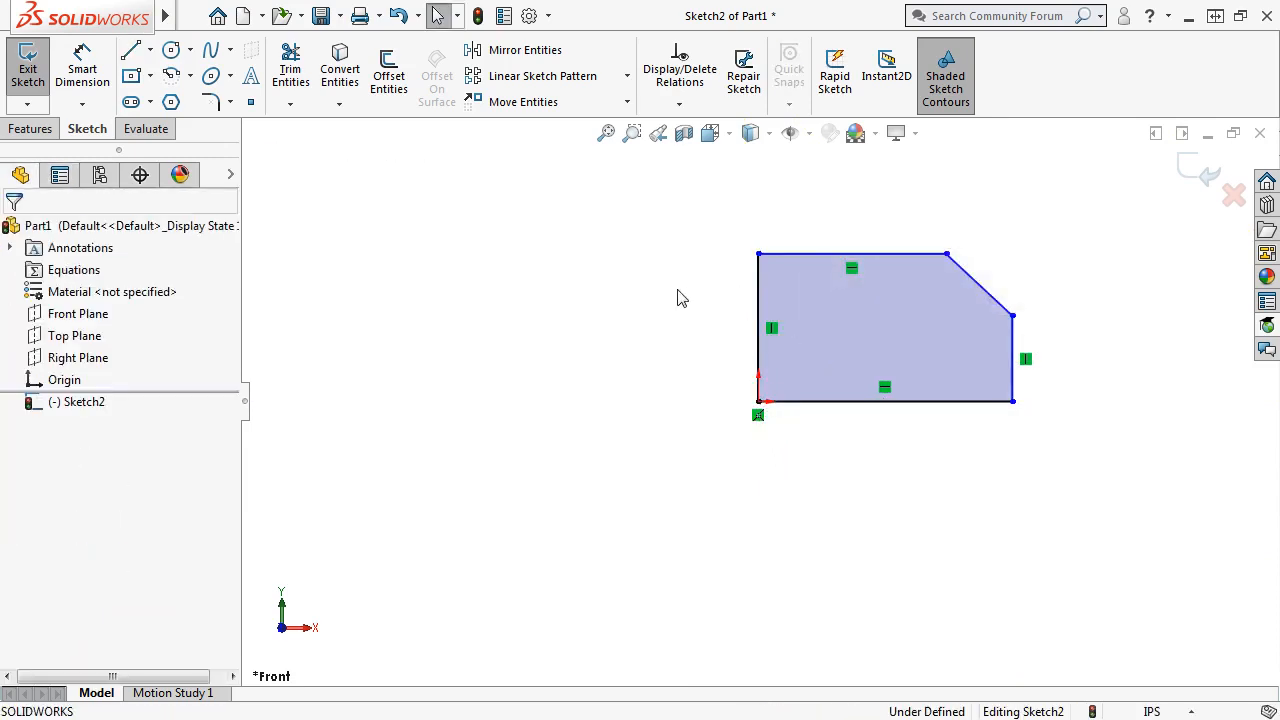
- Dimension the profile's bottom line to 3 in and its left line to 2 in
key(s)
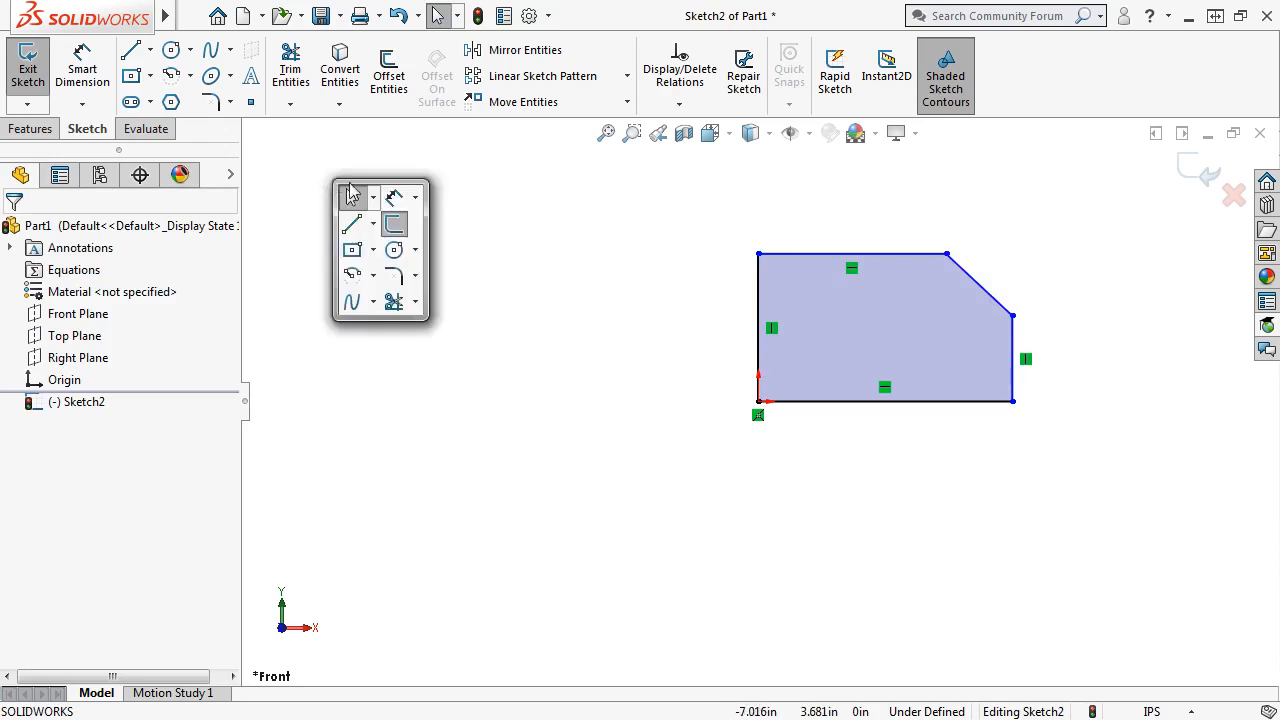
click(393, 198)
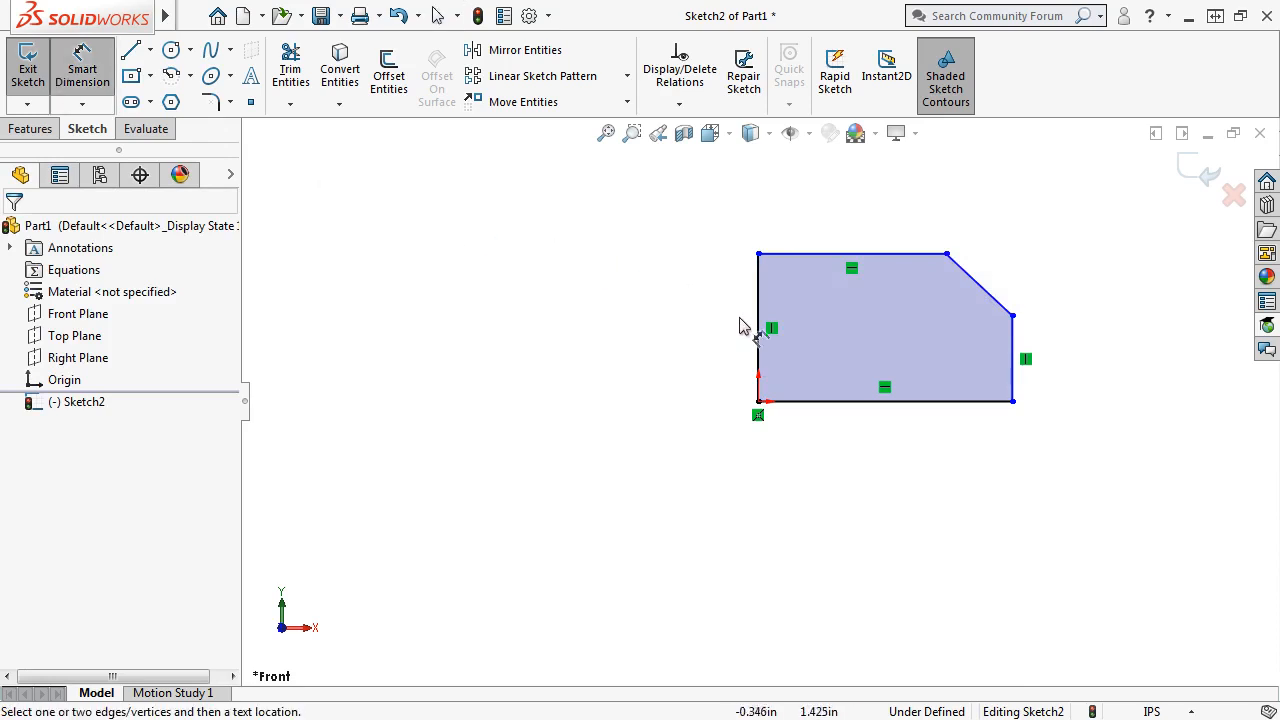
click(806, 401)
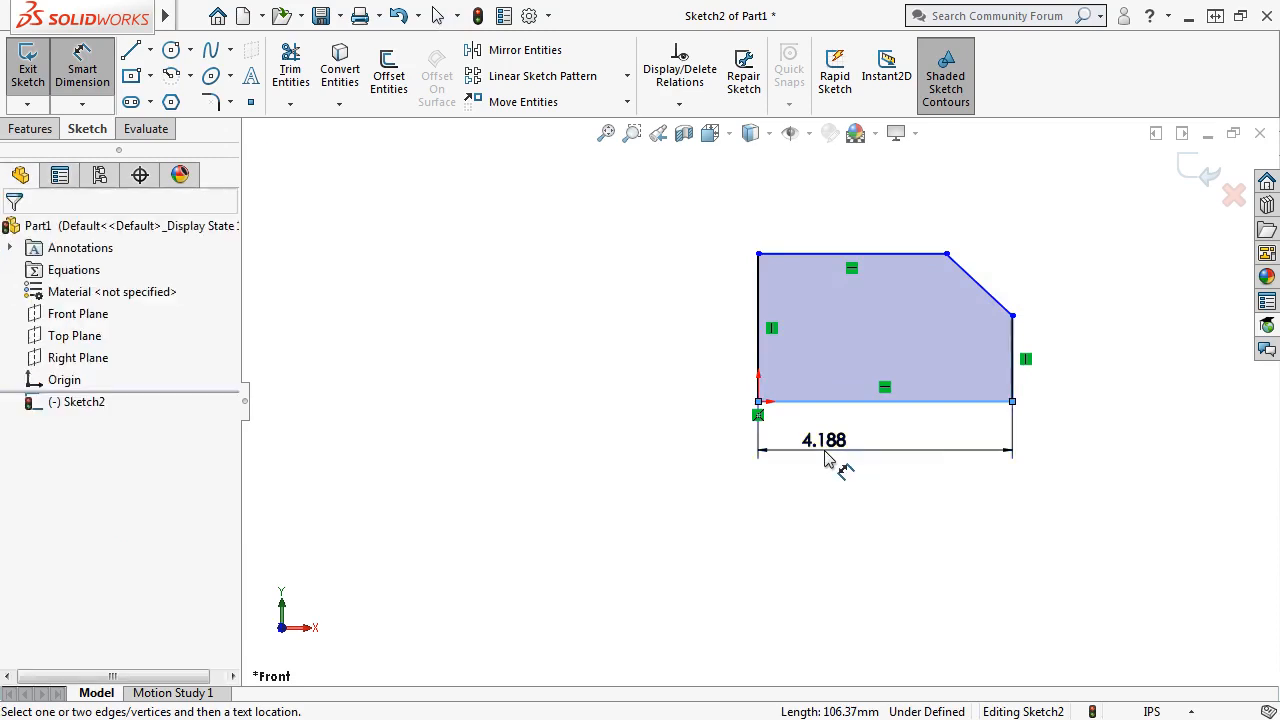
click(826, 458)
text(3)
key(Return)
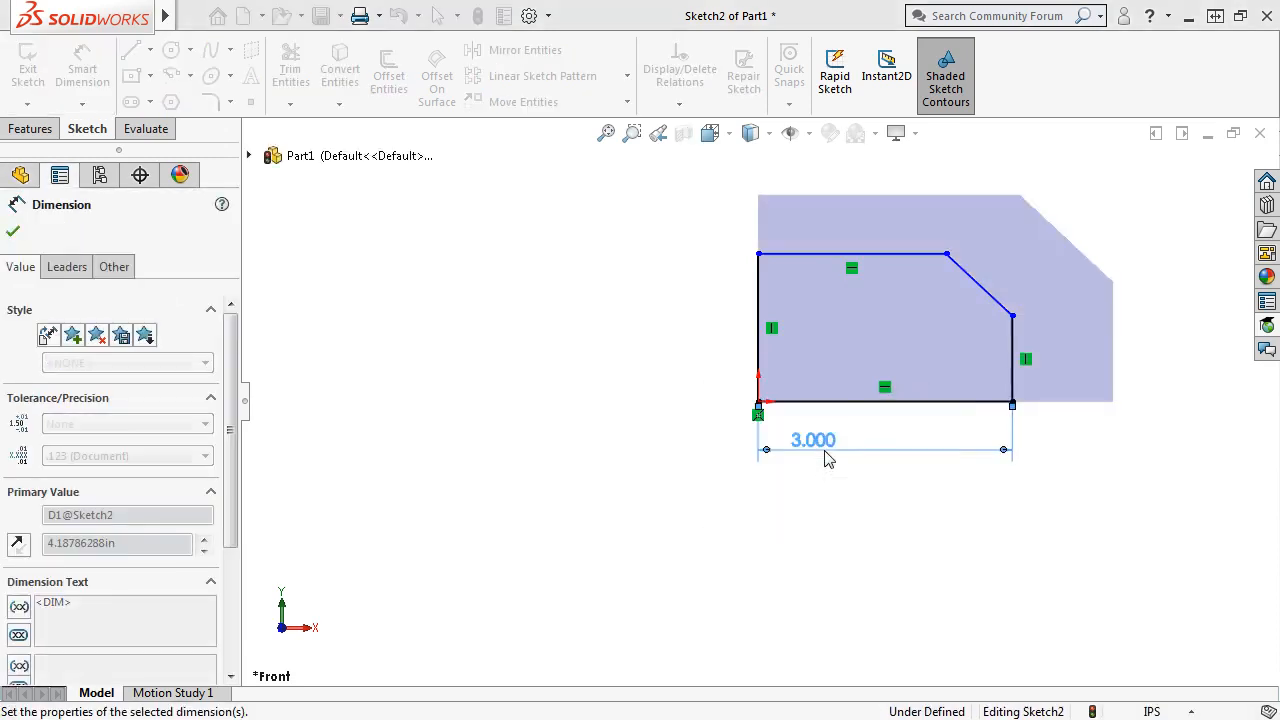
click(759, 372)
click(701, 366)
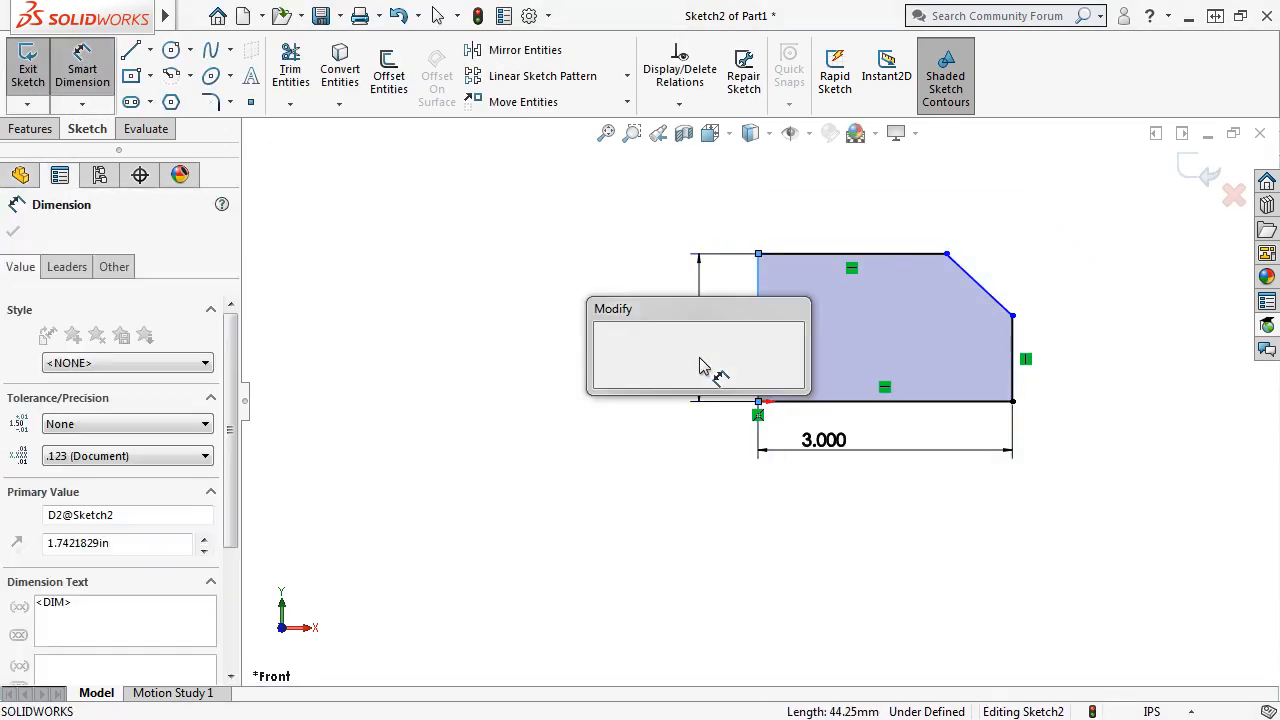
text(2)
key(Return)
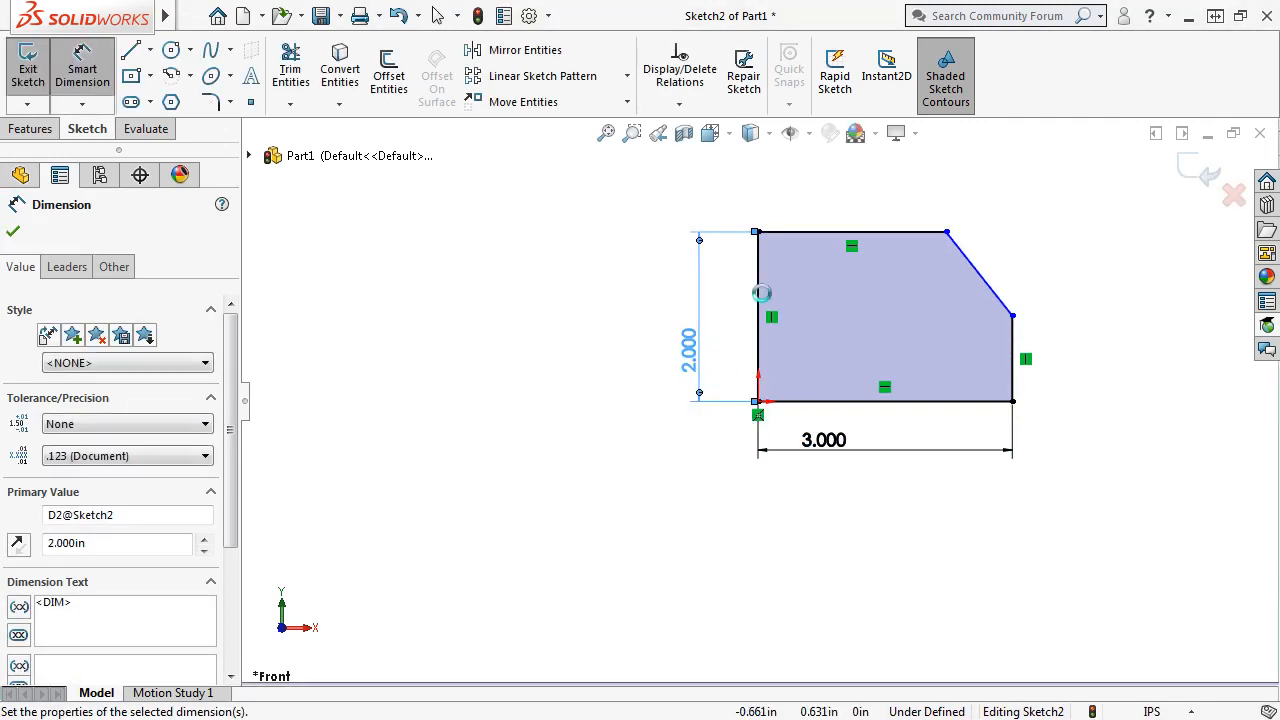
- Dimension the profile's top line to 1.5 in and its short right line to 0.75 in
click(812, 233)
click(815, 212)
text(1.5)
key(Return)
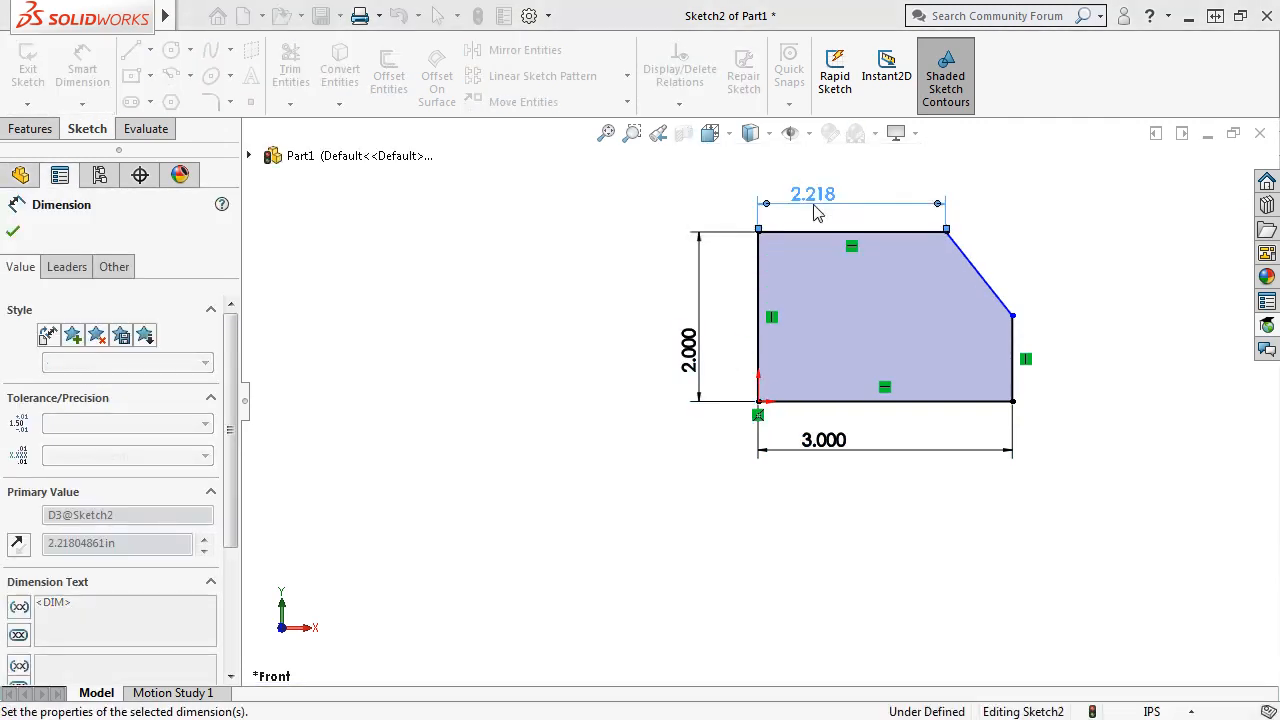
click(1014, 358)
click(1060, 366)
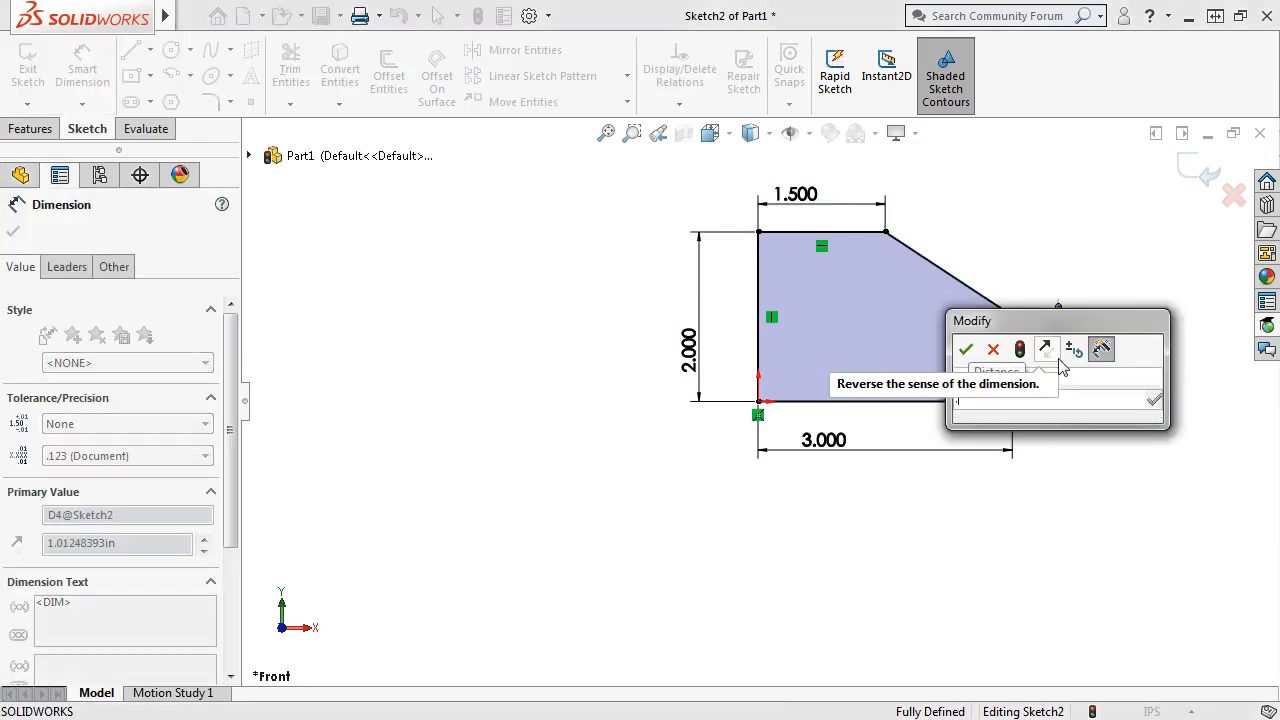
text(.75)
key(Return)
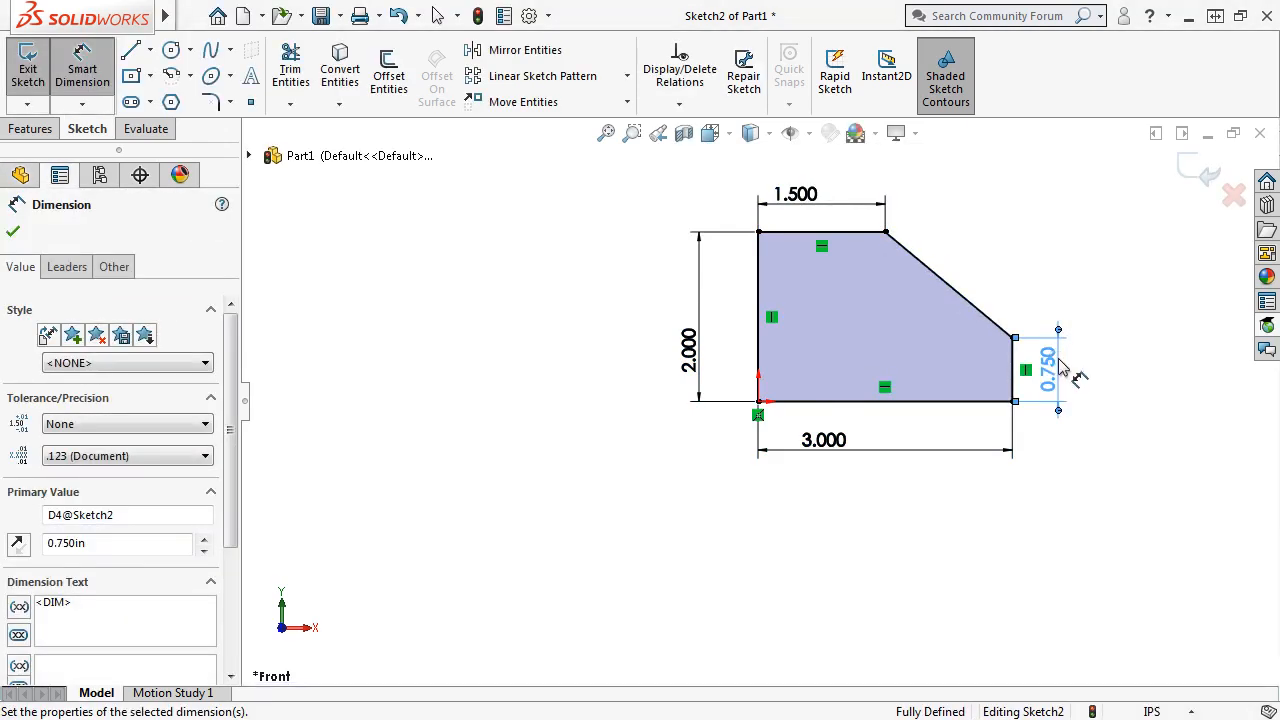
key(Escape)
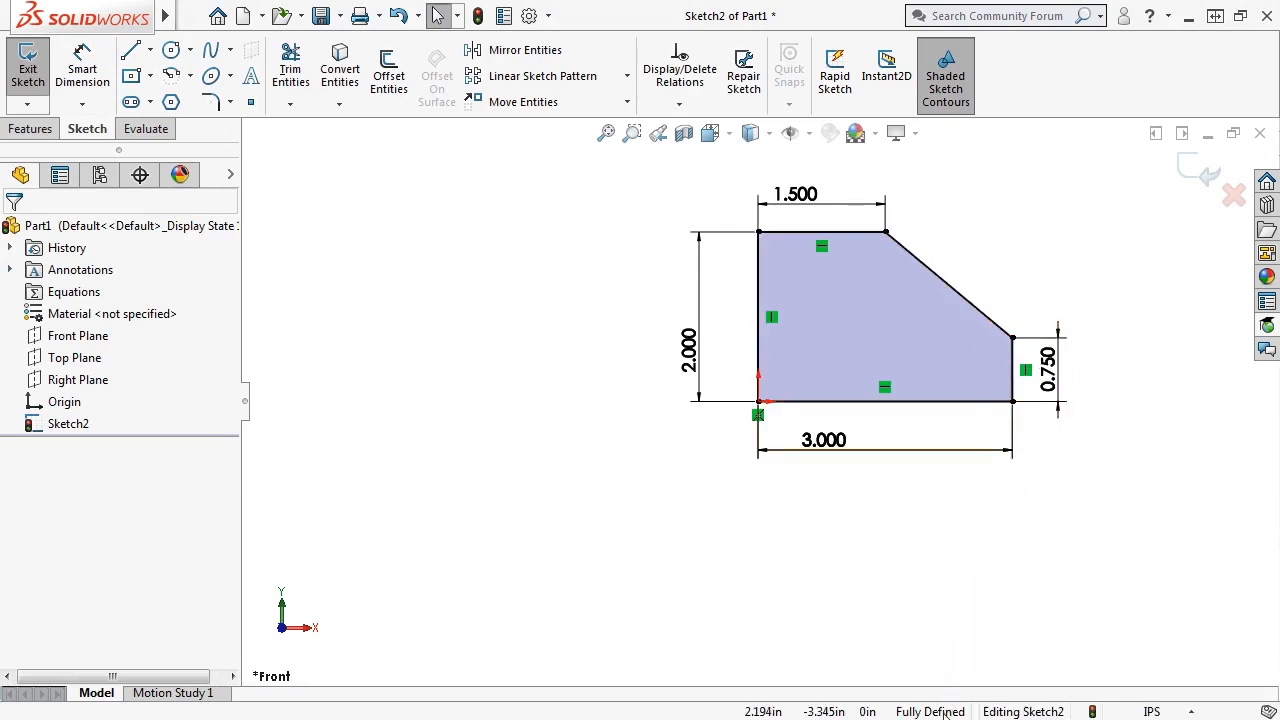
- Exit the sketch, extrude the profile to a blind depth of 5 in, and show the part in isometric view
click(1195, 181)
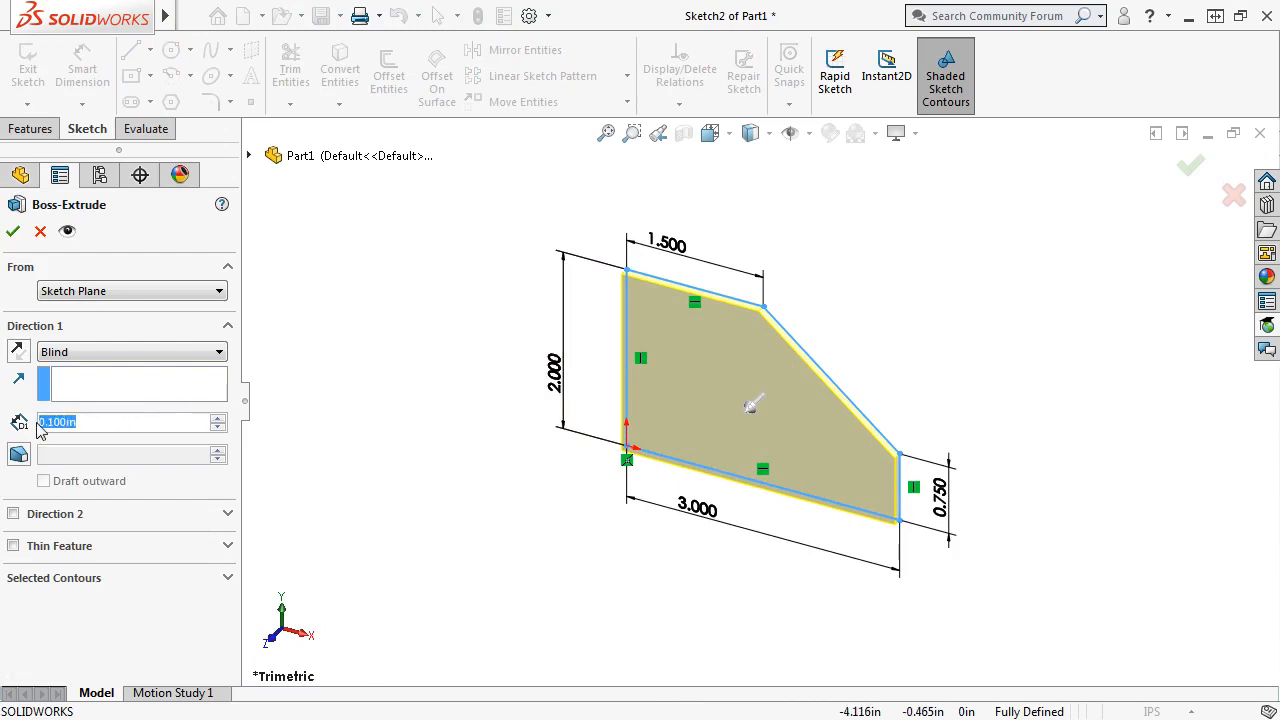
text(5)
key(Return)
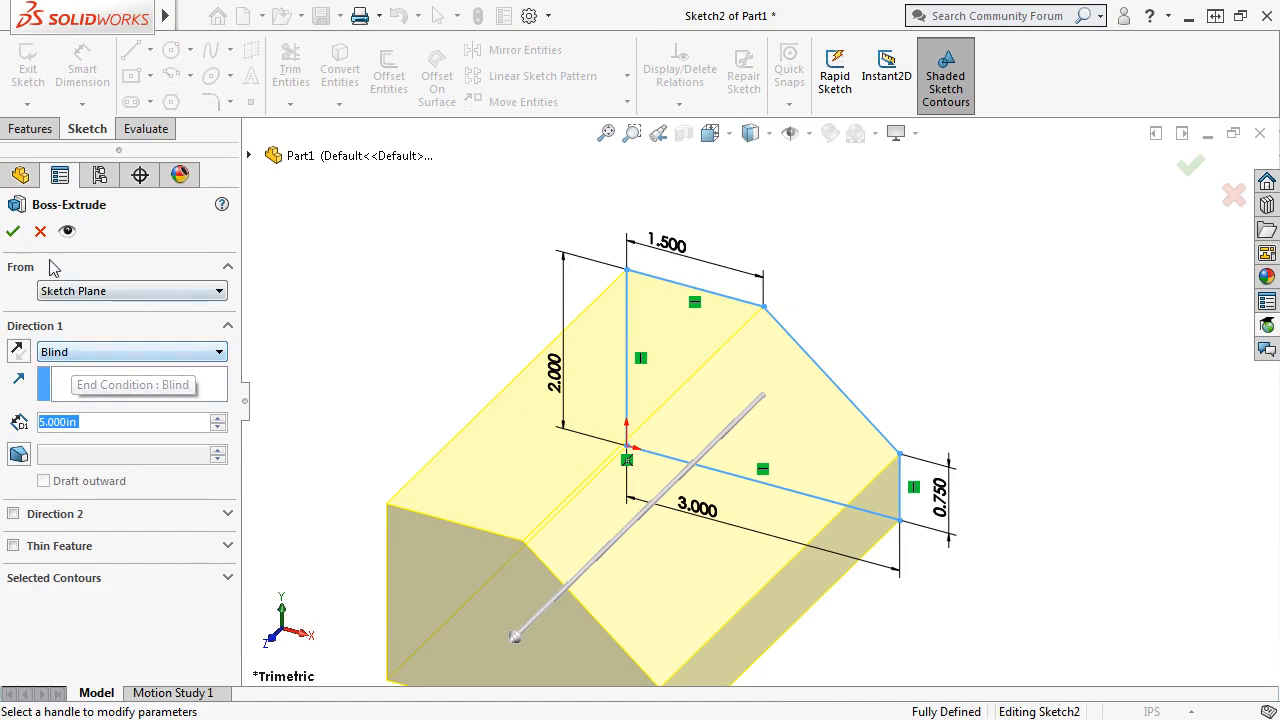
click(13, 231)
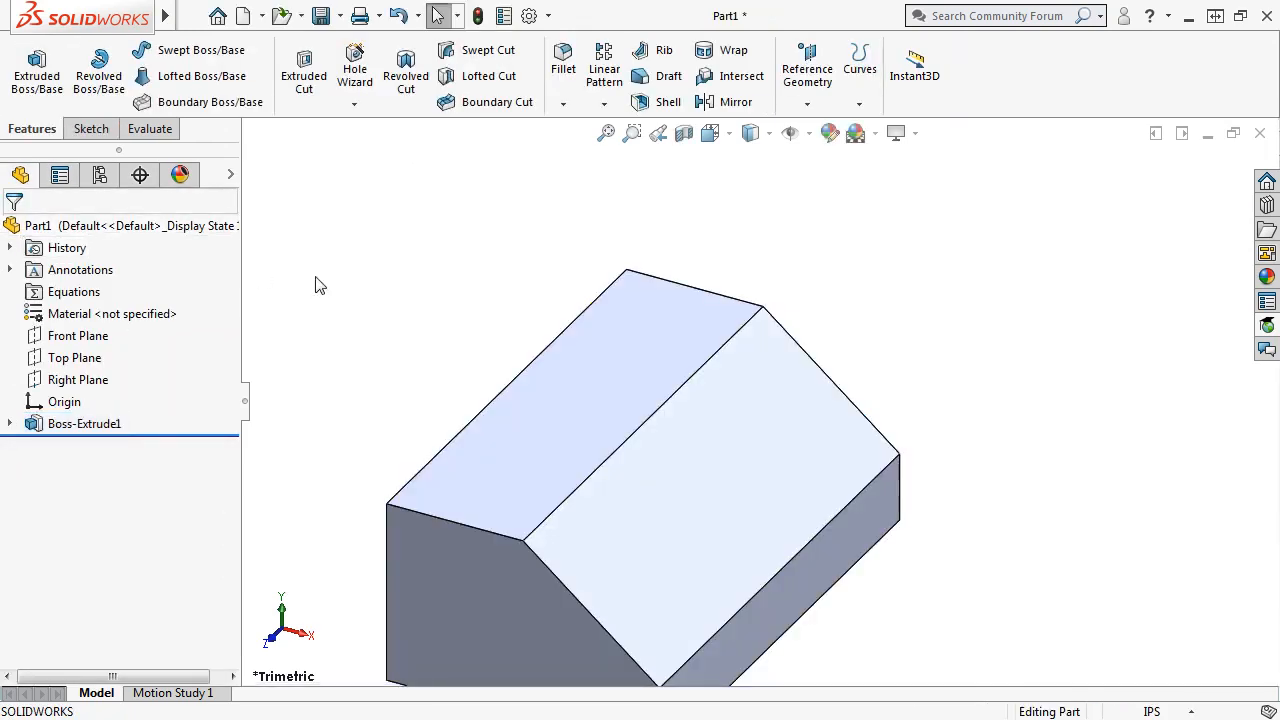
key(ctrl+7)
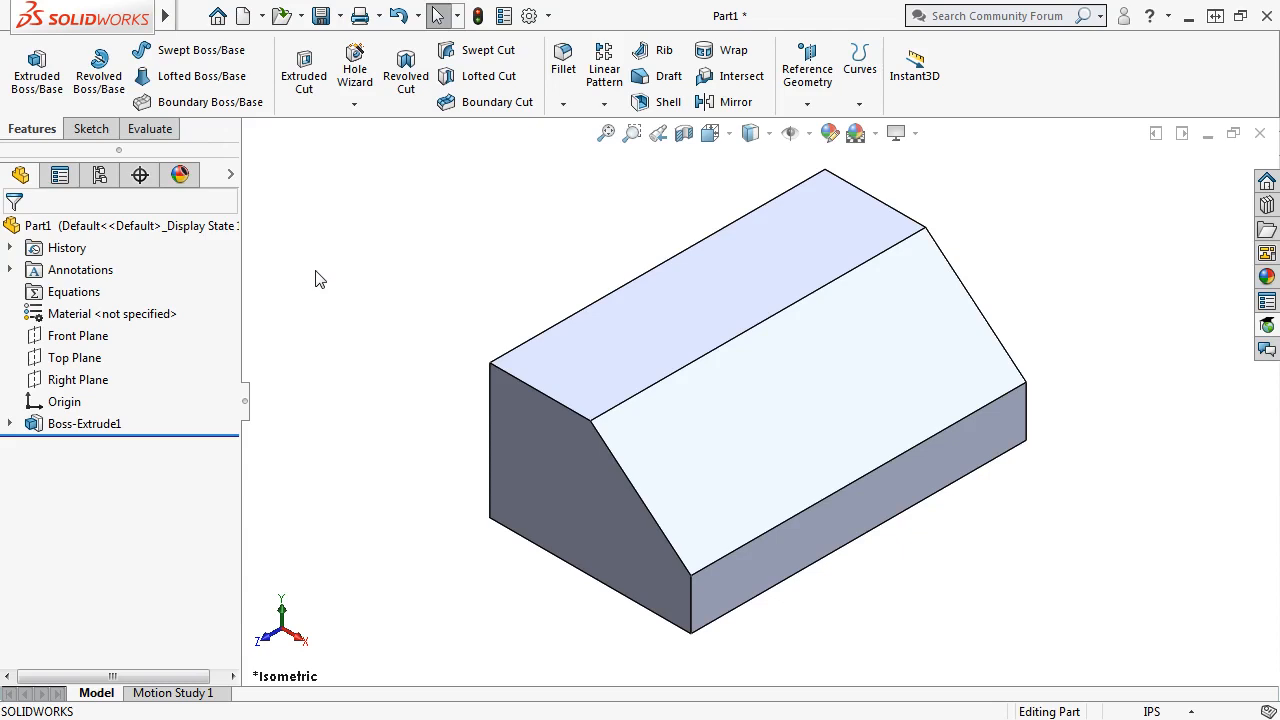
- Create a new part and sketch a corner rectangle about 86 mm wide around the origin on the Front Plane, then exit the sketch
click(244, 17)
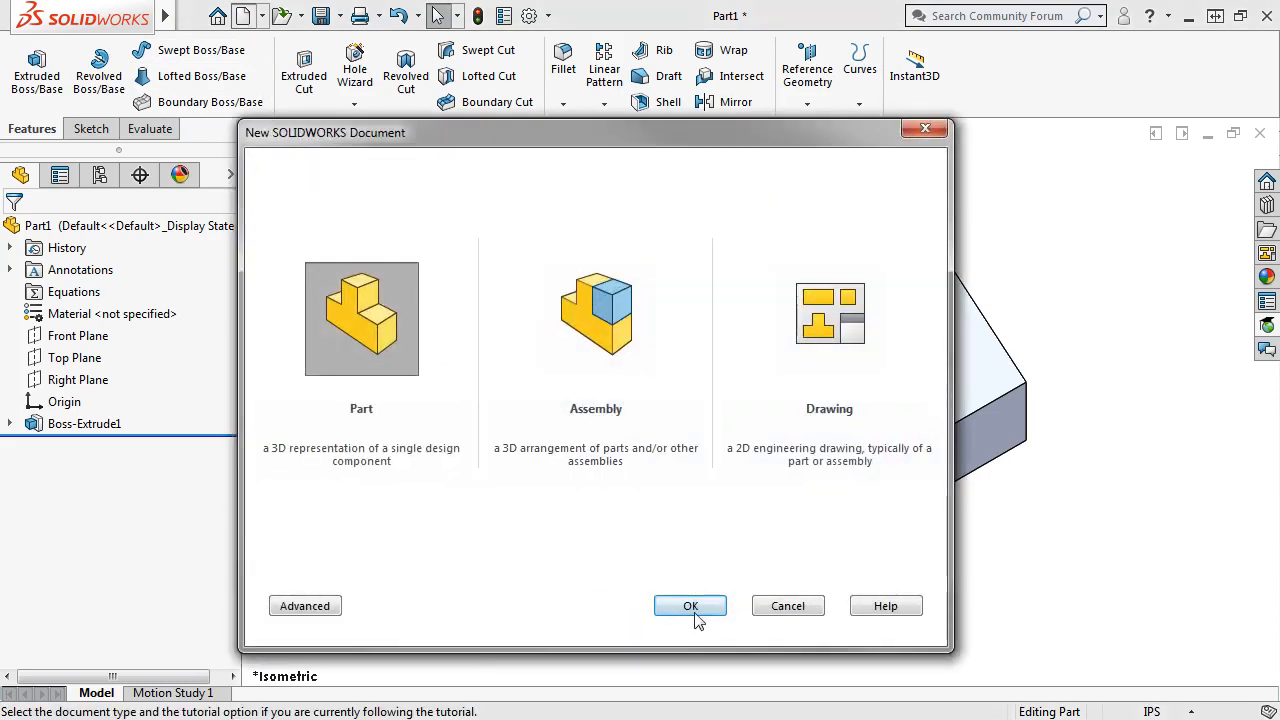
click(690, 606)
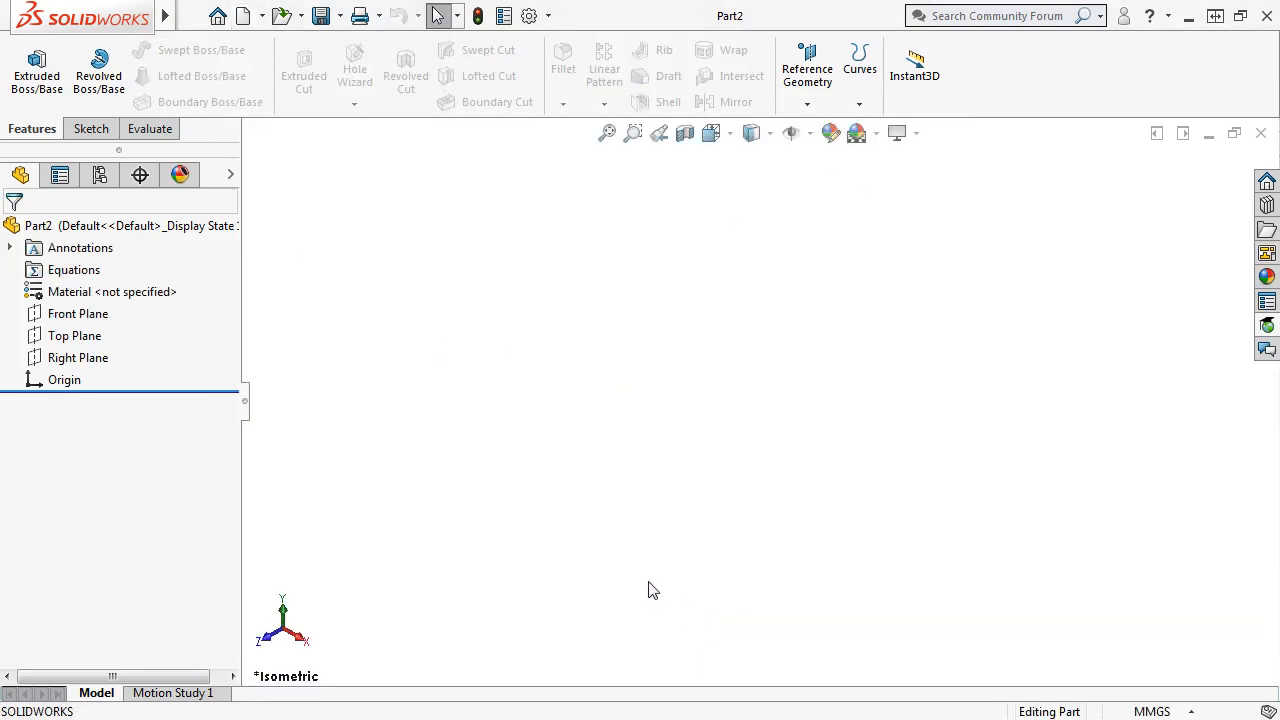
click(84, 314)
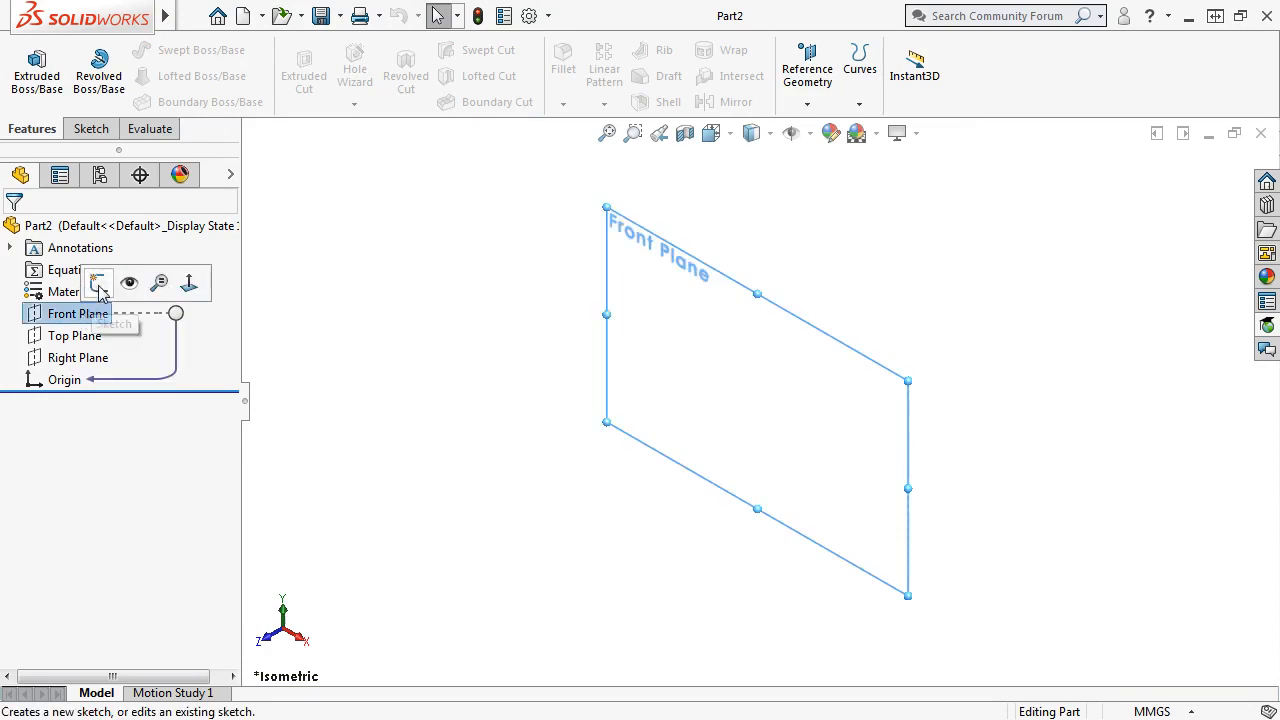
click(98, 284)
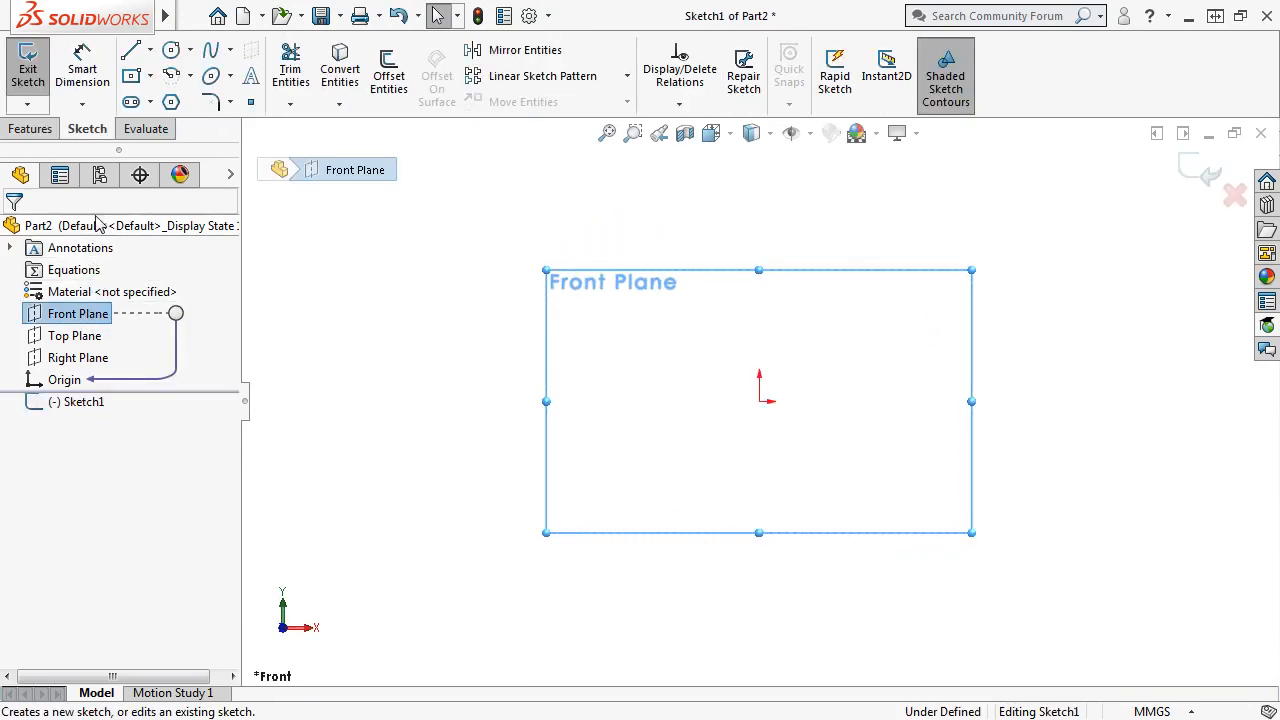
click(150, 77)
click(192, 100)
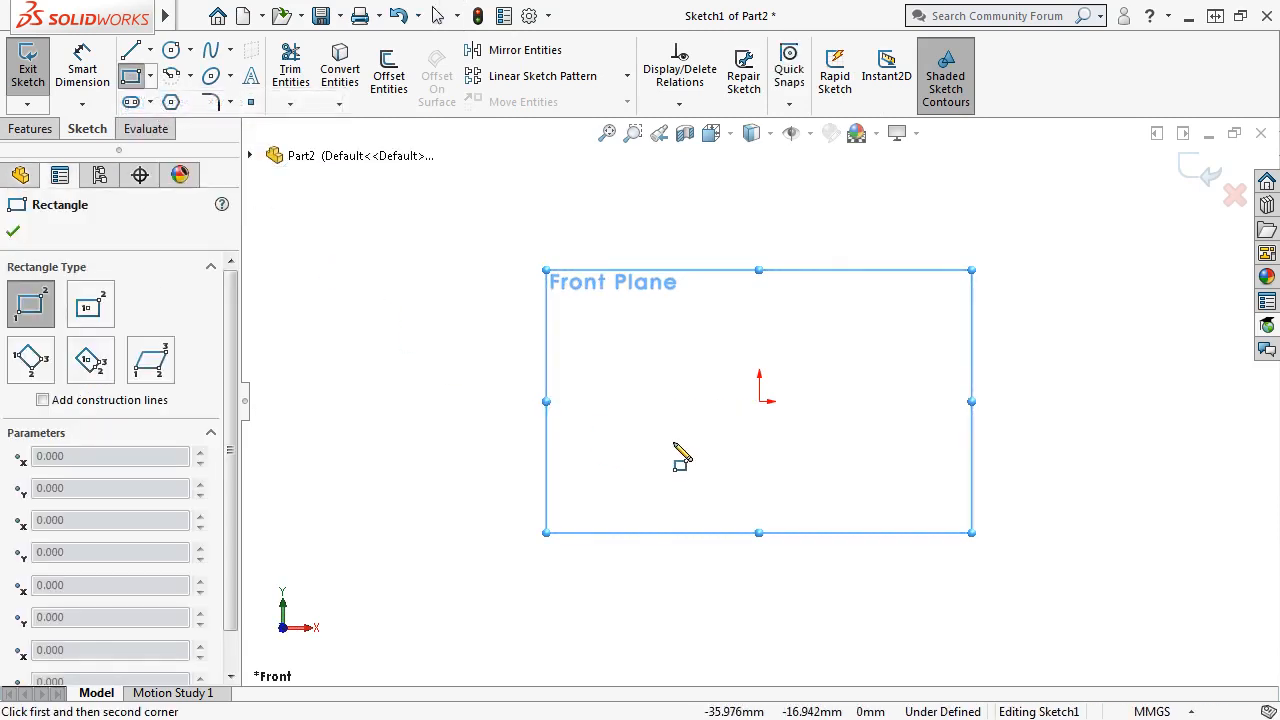
drag(673, 441, 878, 333)
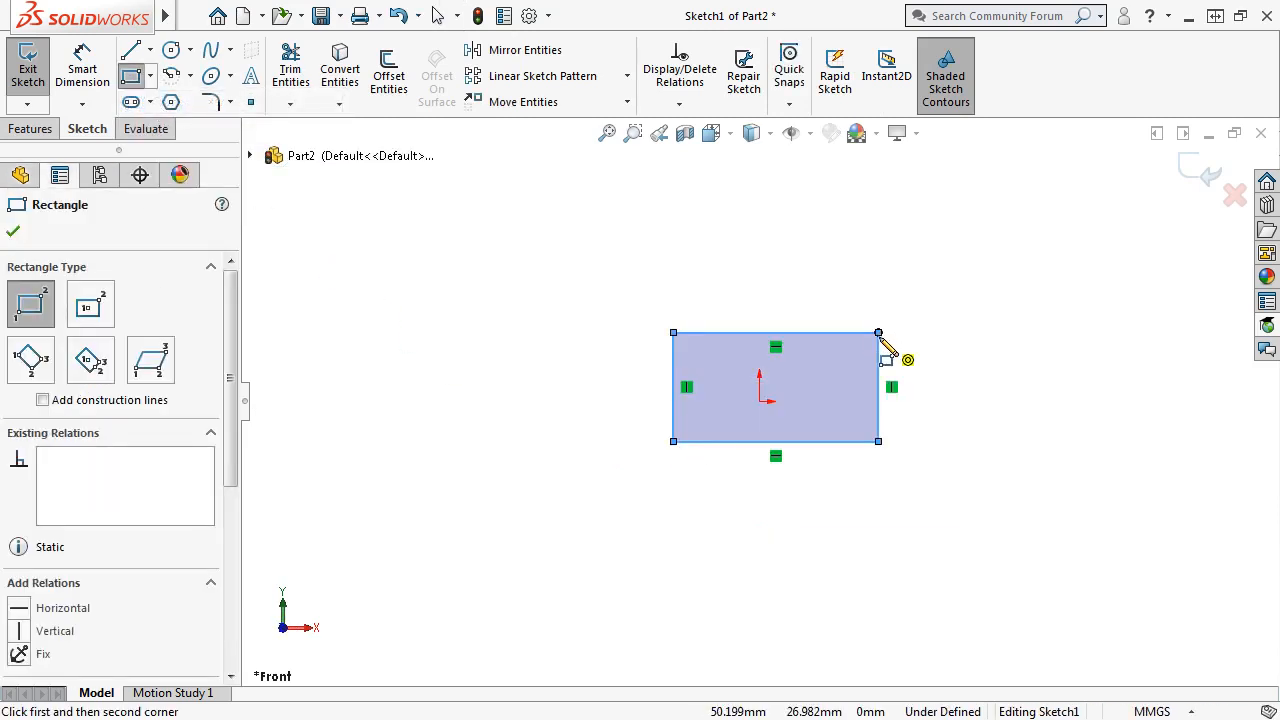
click(1192, 175)
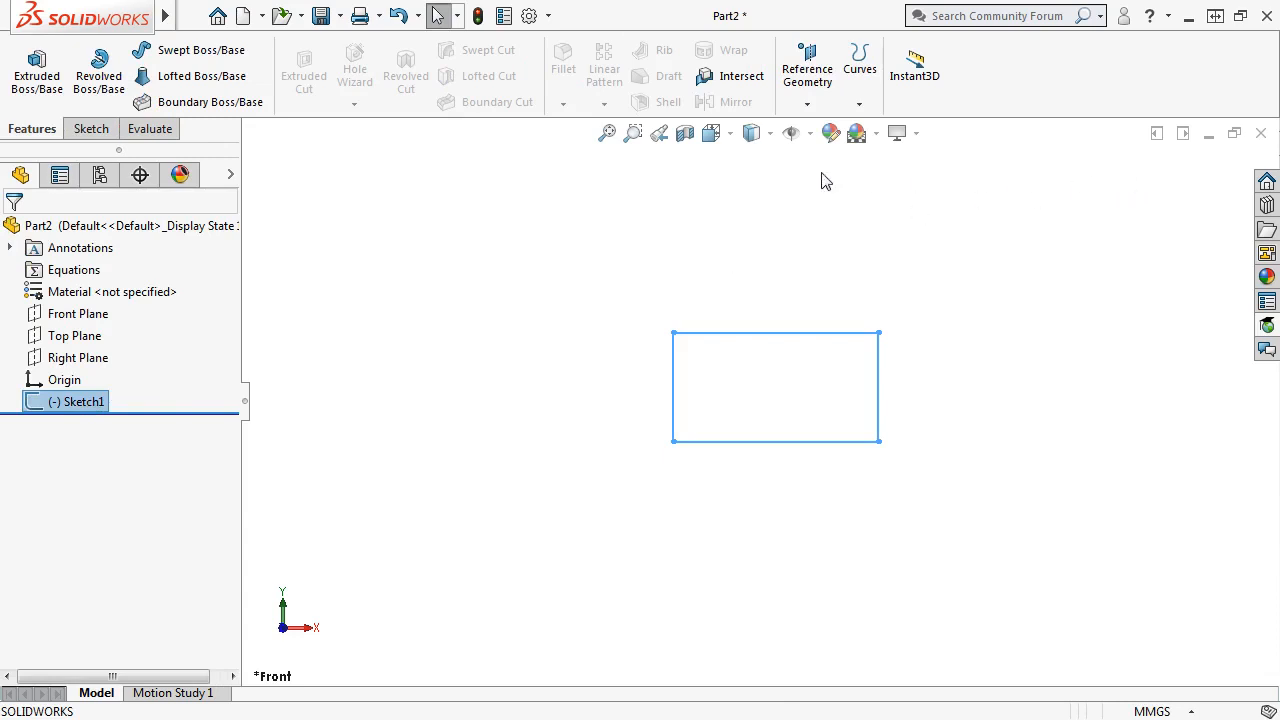
- Extrude the rectangle sketch to a blind depth of 100 mm and show the block in isometric view
click(37, 70)
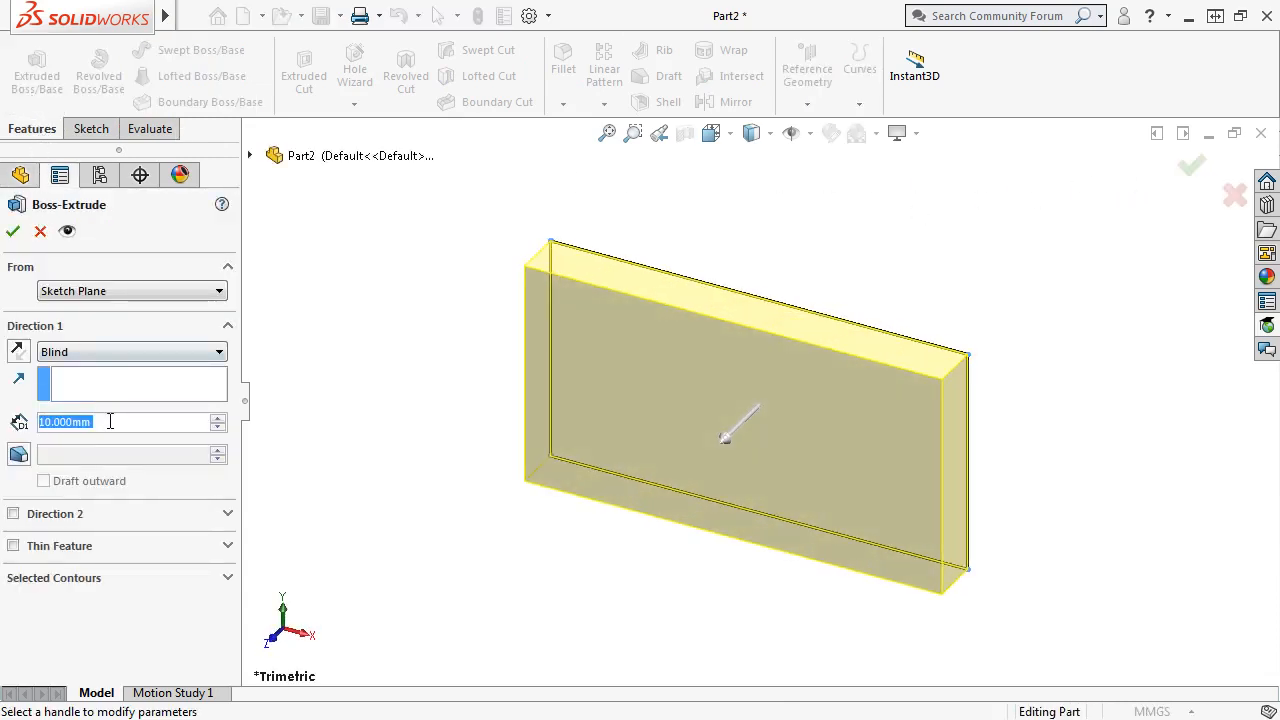
drag(110, 421, 36, 423)
text(100)
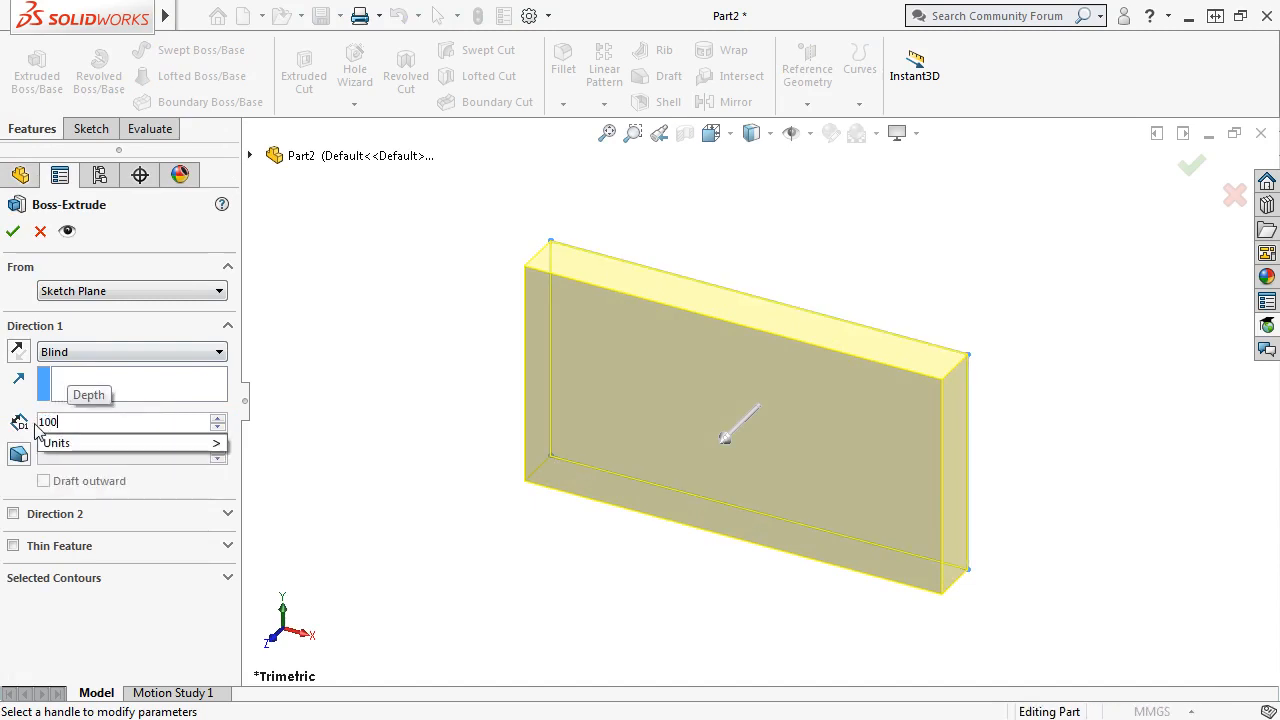
key(Return)
click(13, 232)
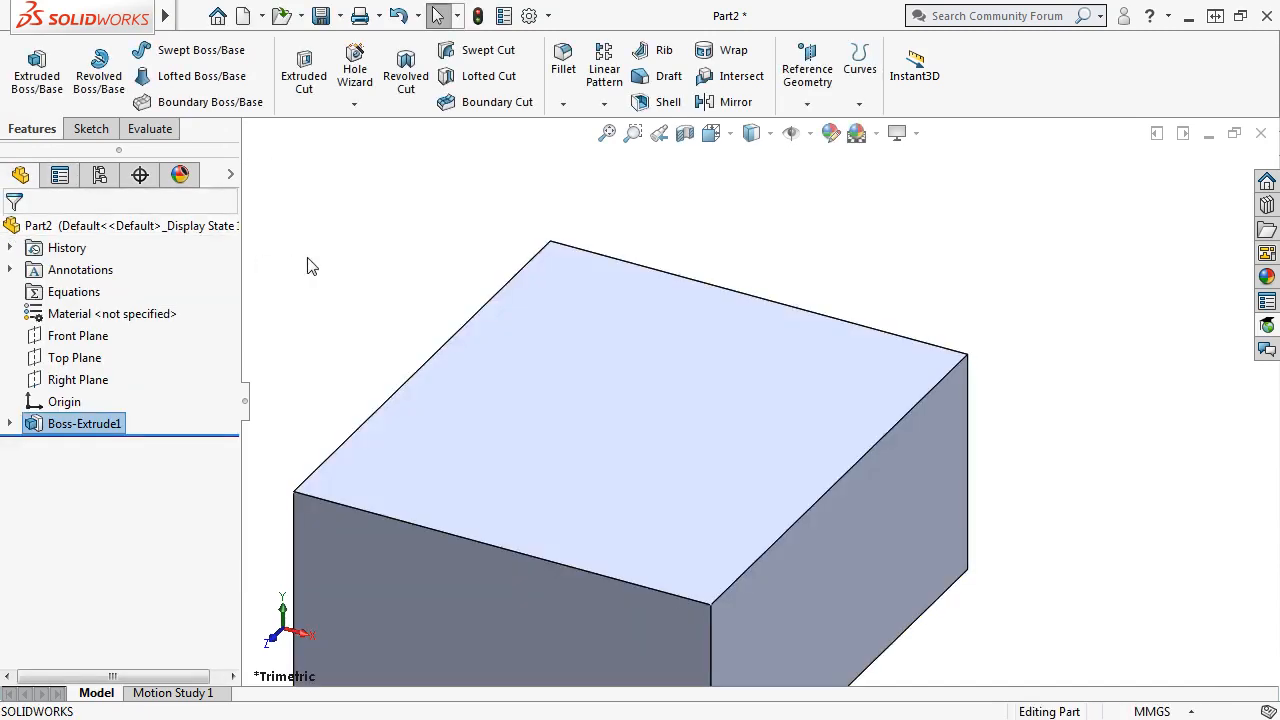
key(f)
key(ctrl+7)
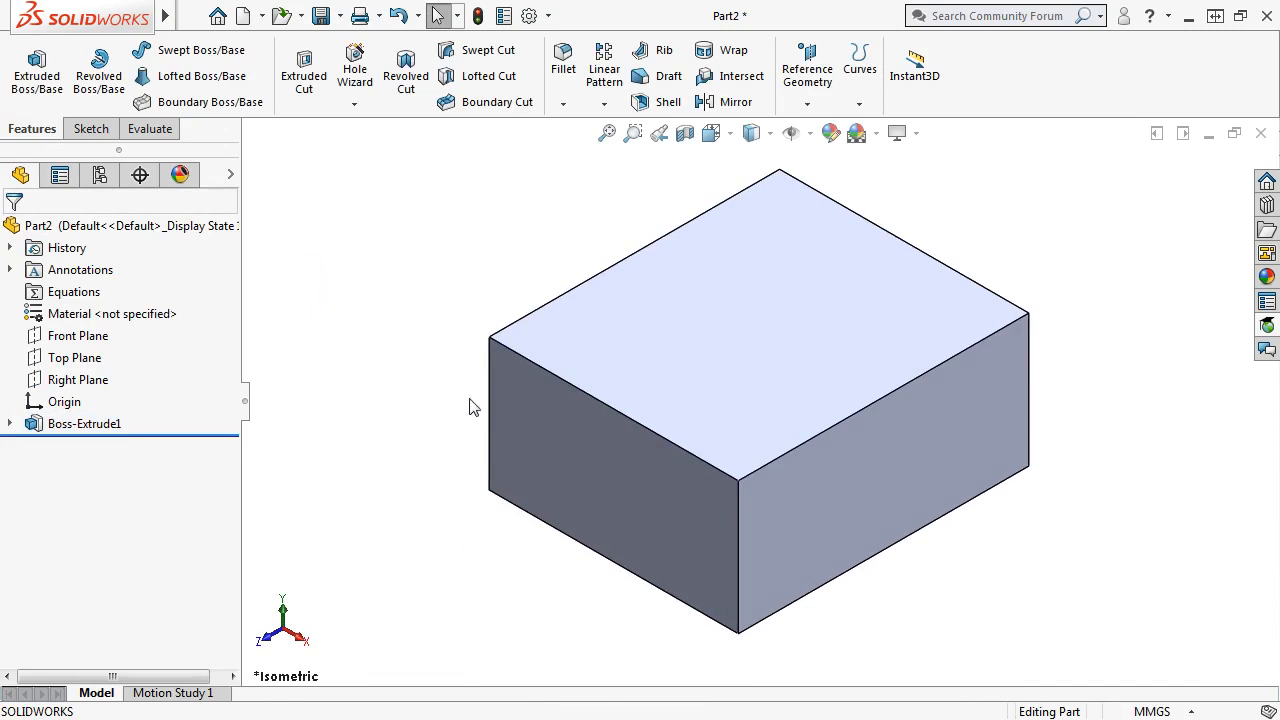
- Sketch a diagonal line on the block's front face, cutting across the upper-right corner from the top edge to the right edge
click(525, 426)
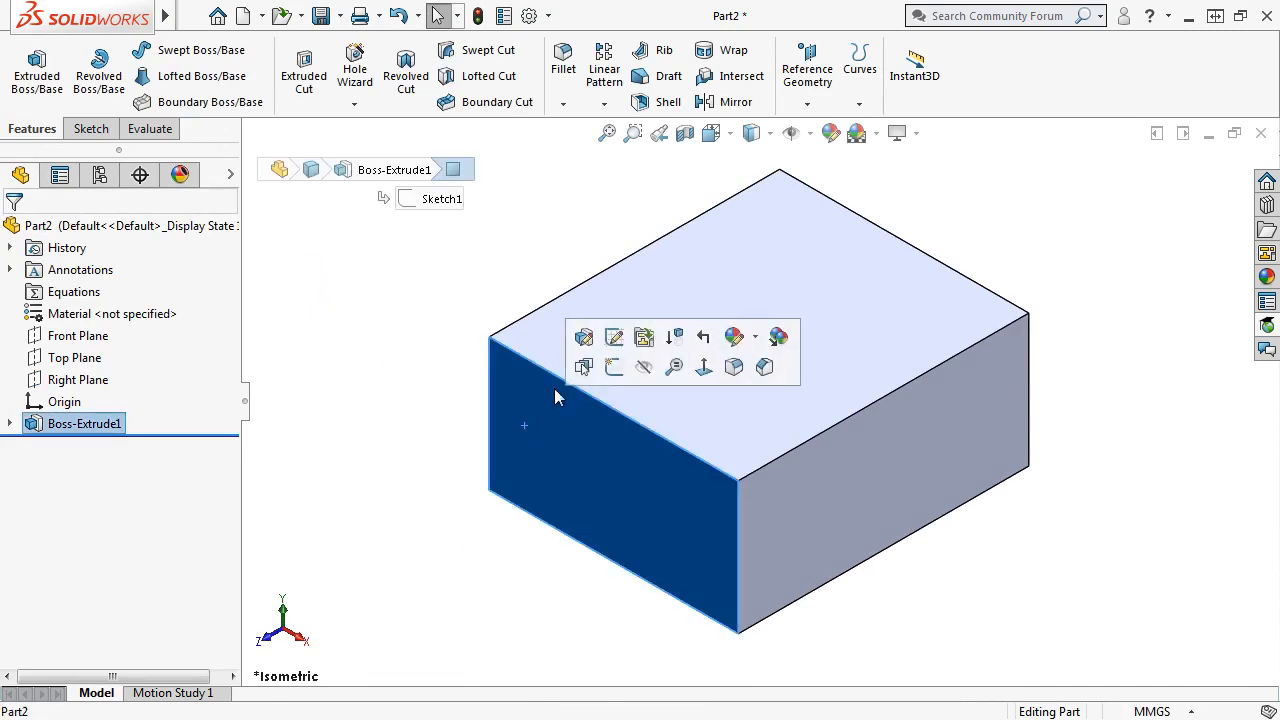
click(608, 364)
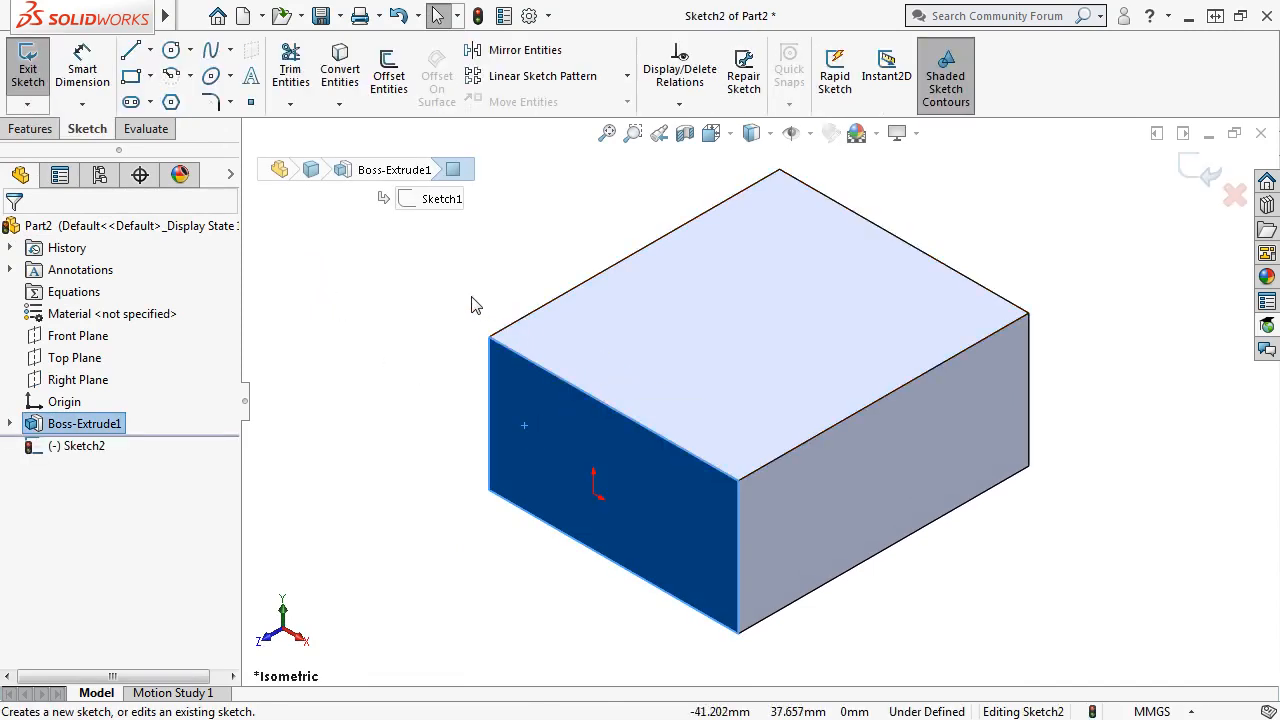
key(ctrl+1)
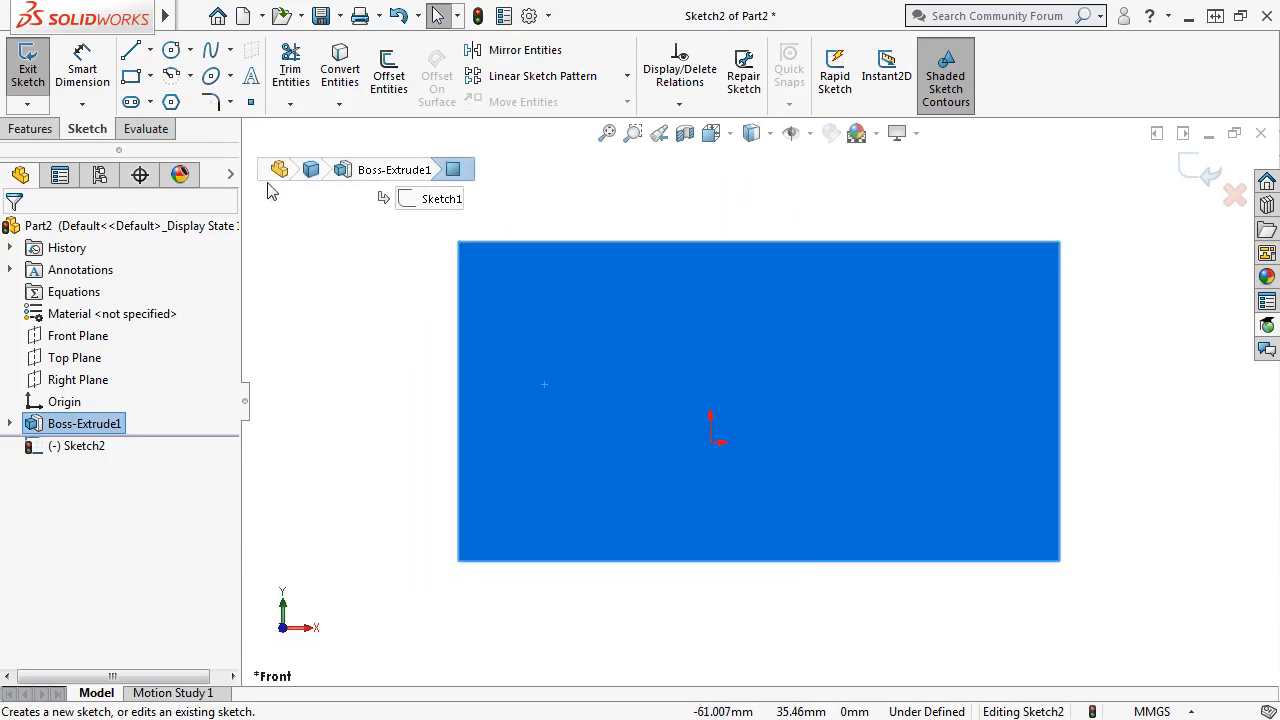
click(131, 53)
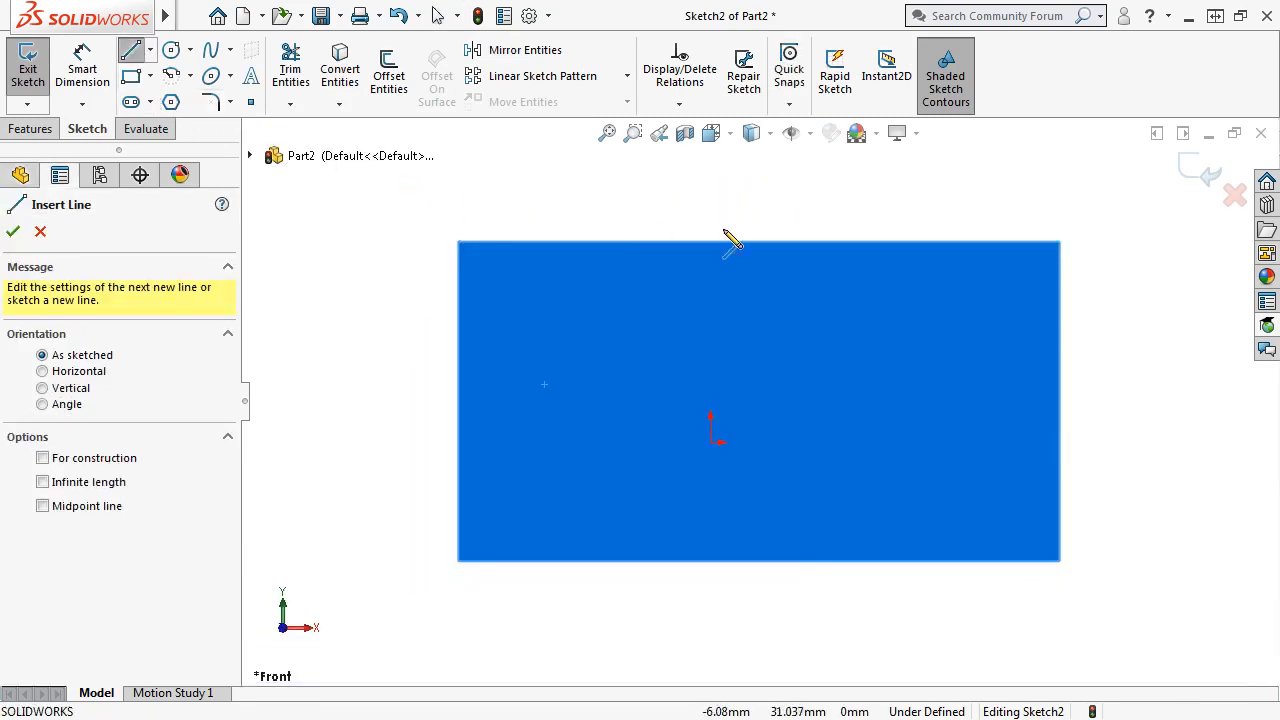
click(898, 243)
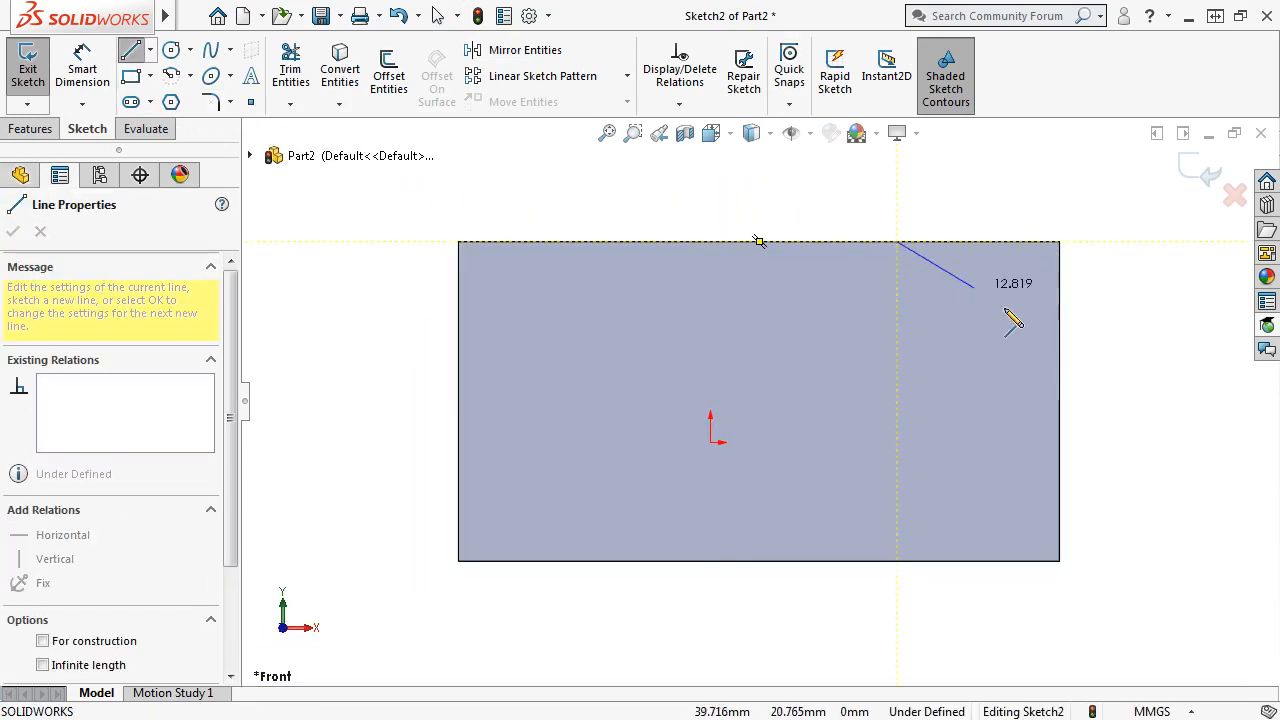
click(1060, 352)
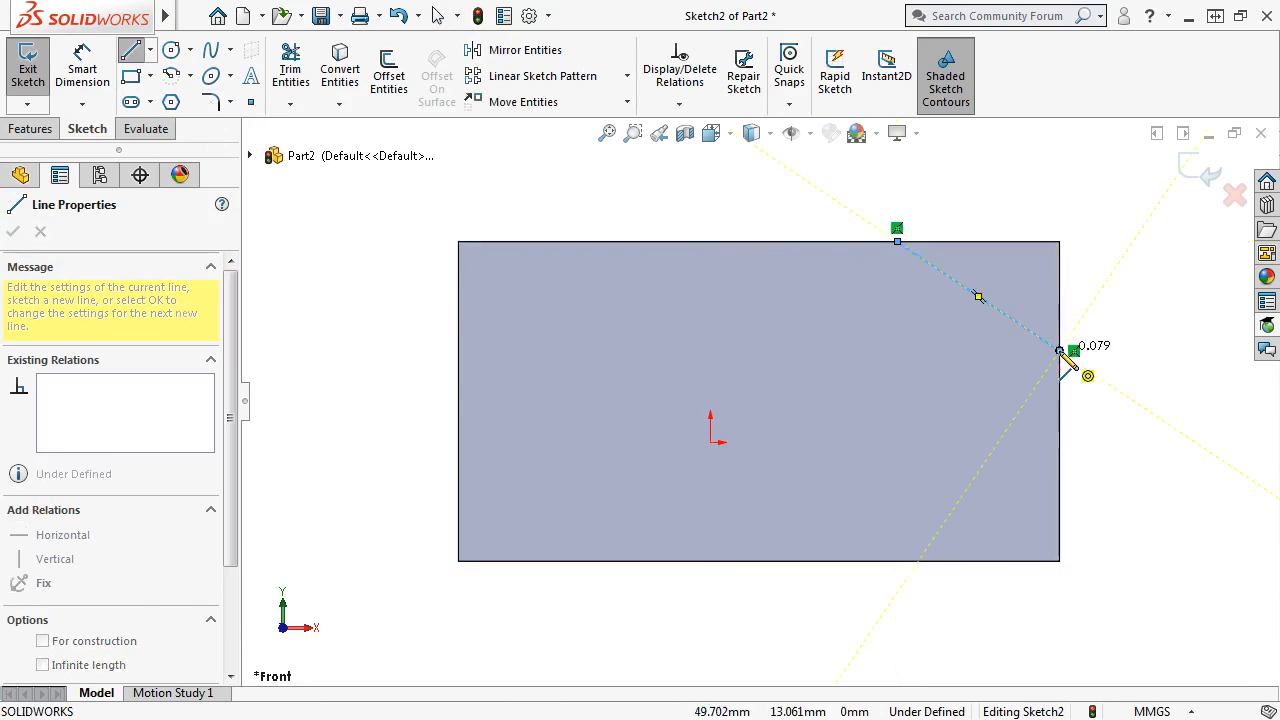
key(Escape)
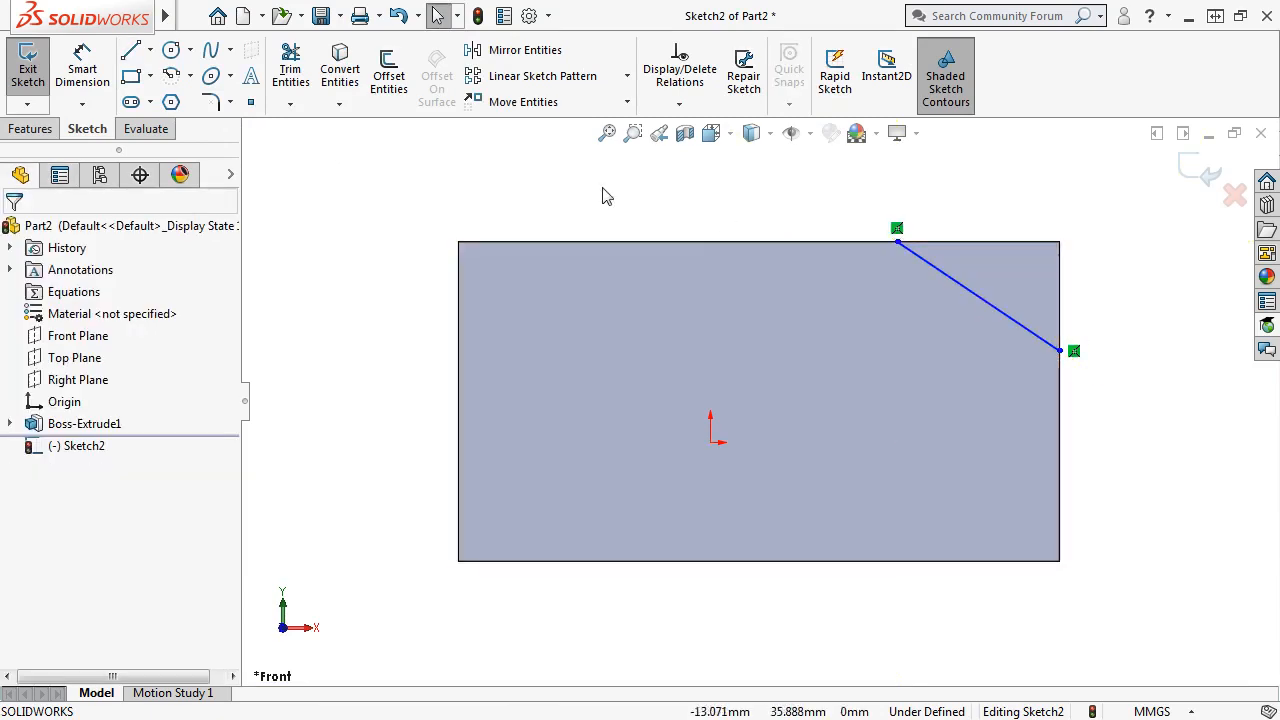
- Cut the corner off the block with an extruded cut along the line, using the Through All - Both end condition
click(30, 128)
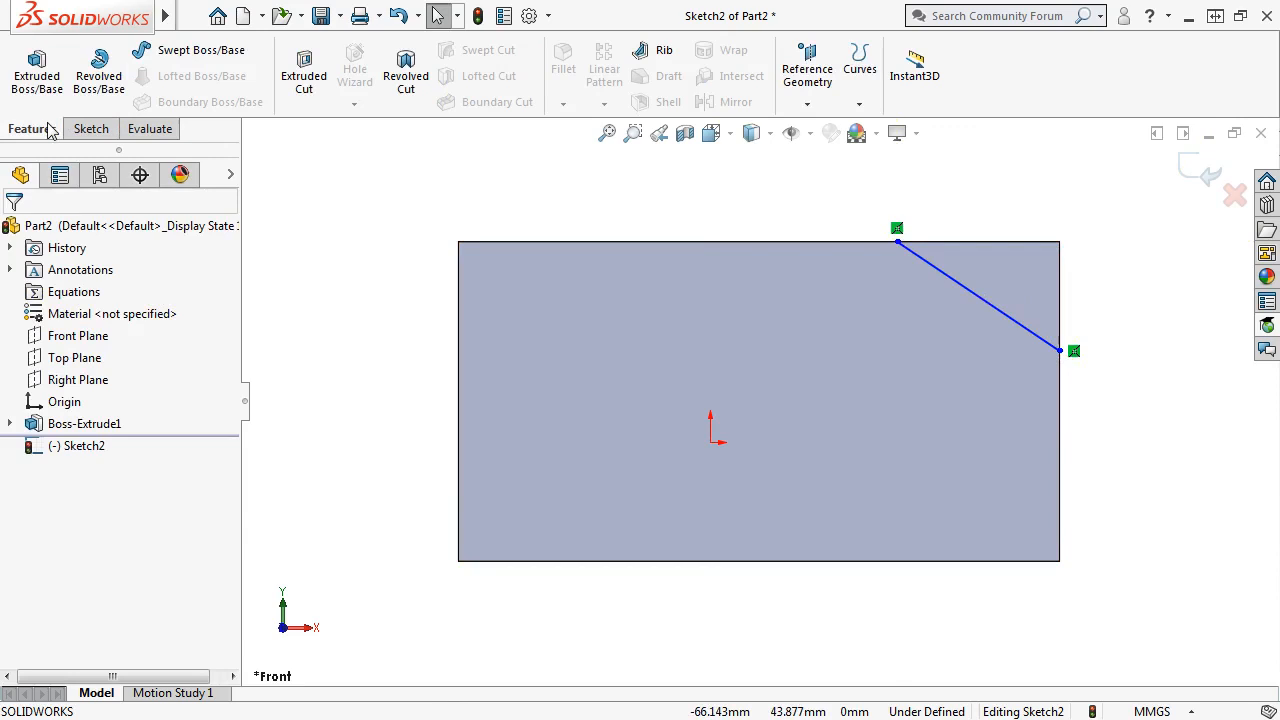
click(301, 86)
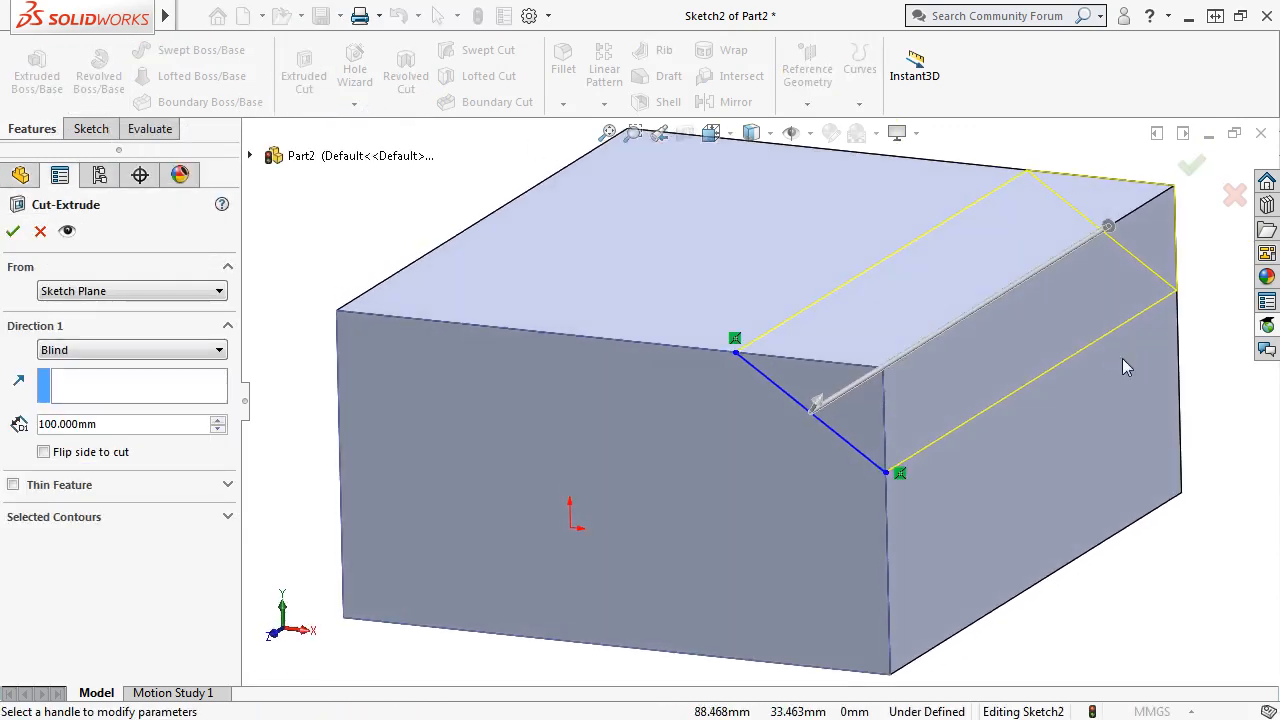
click(212, 352)
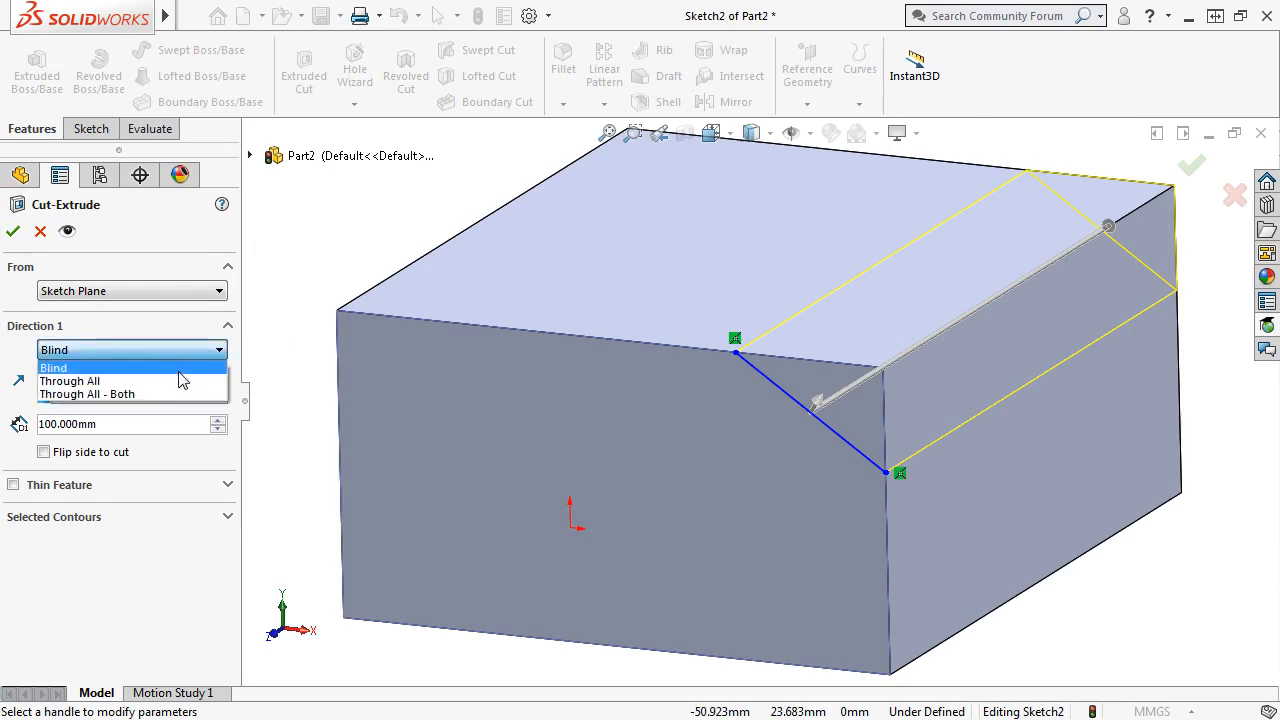
click(100, 393)
click(14, 232)
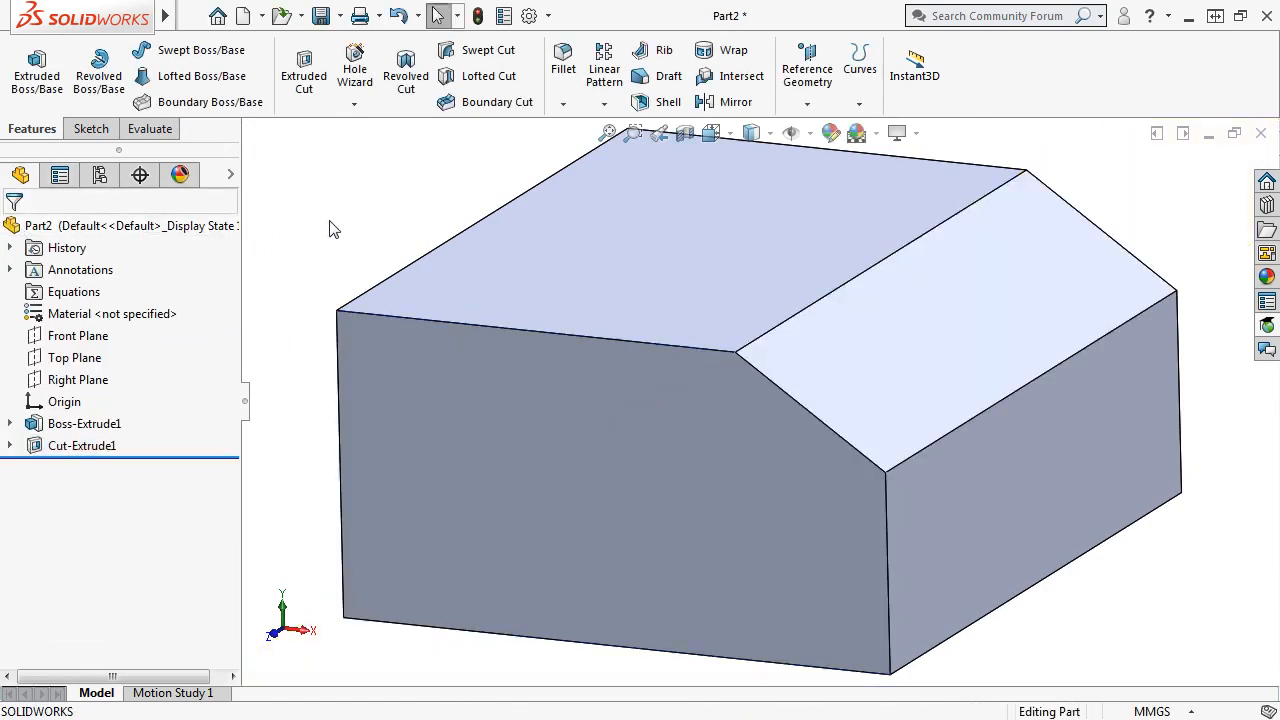
key(ctrl+7)
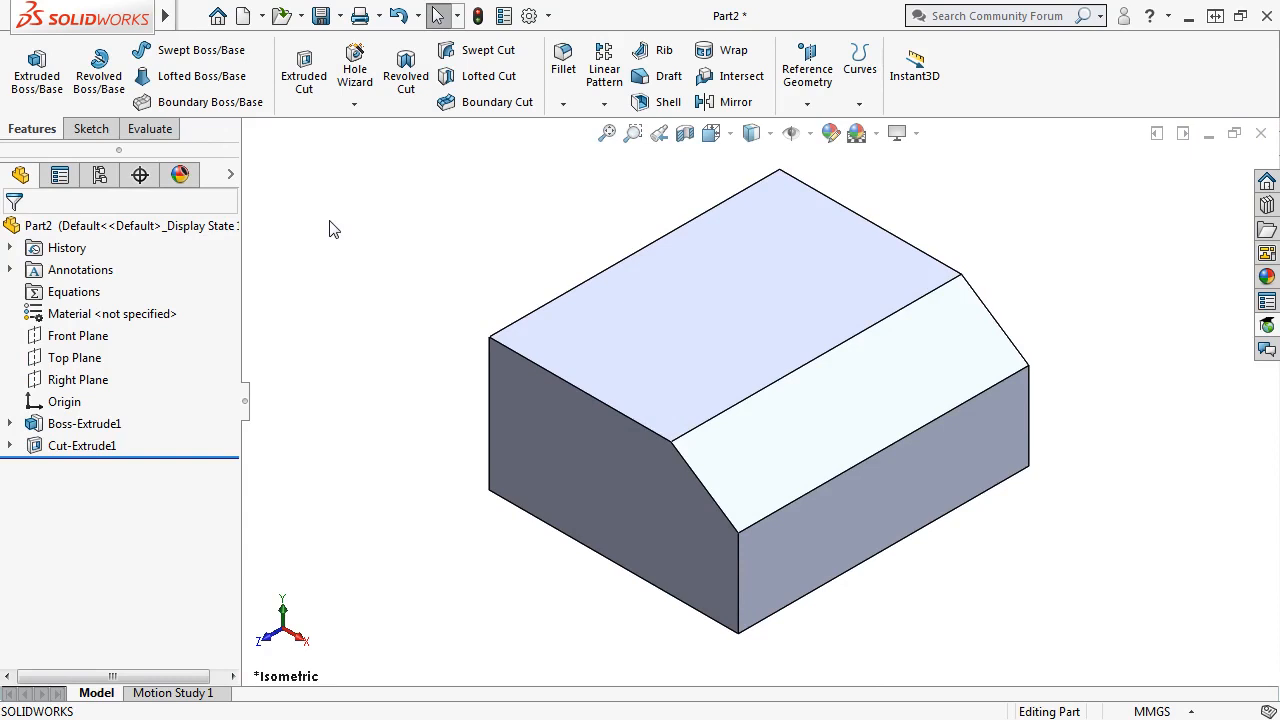
- Switch to Part1, start an extruded cut on the block's top face and sketch a circle about 0.9 in in diameter
key(ctrl+Tab)
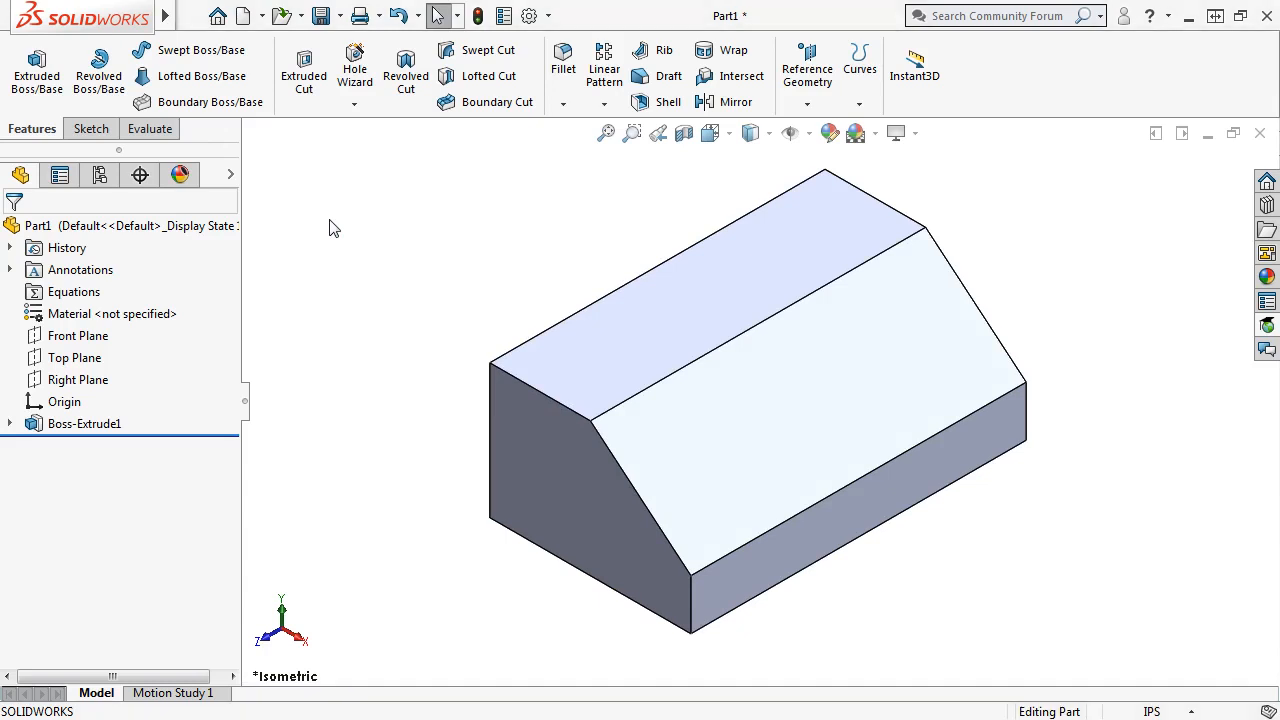
click(313, 103)
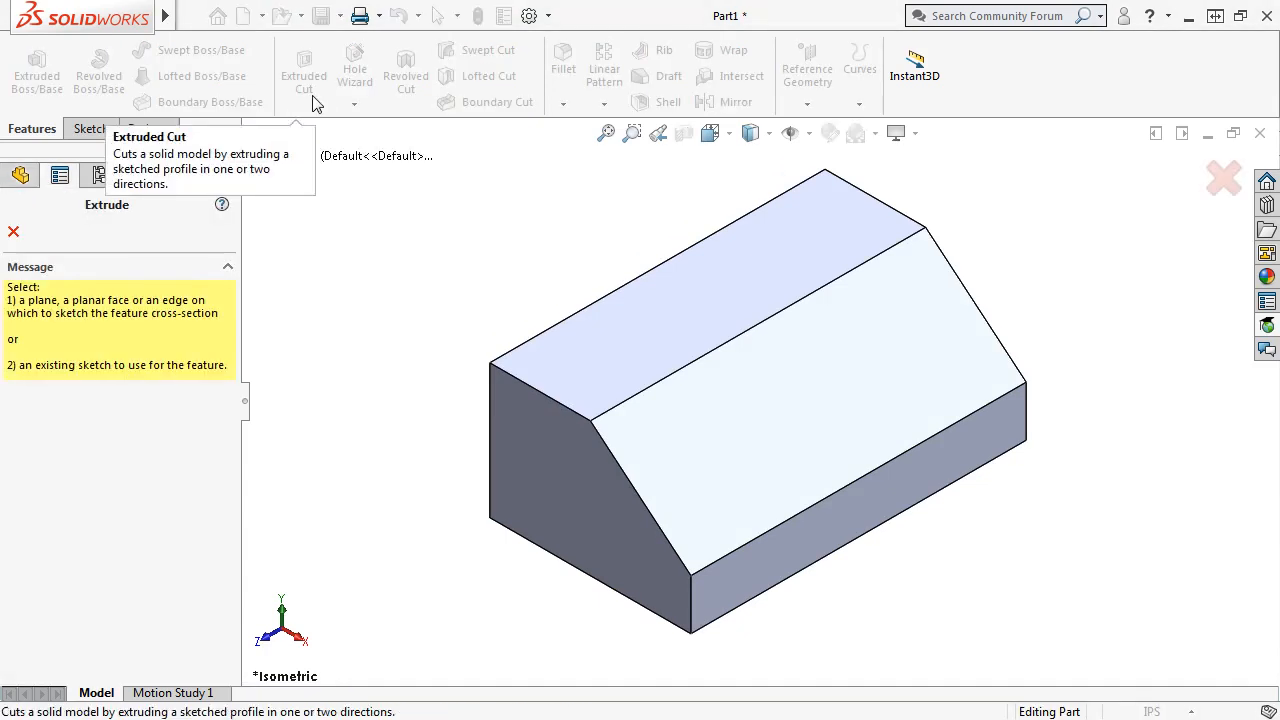
click(783, 251)
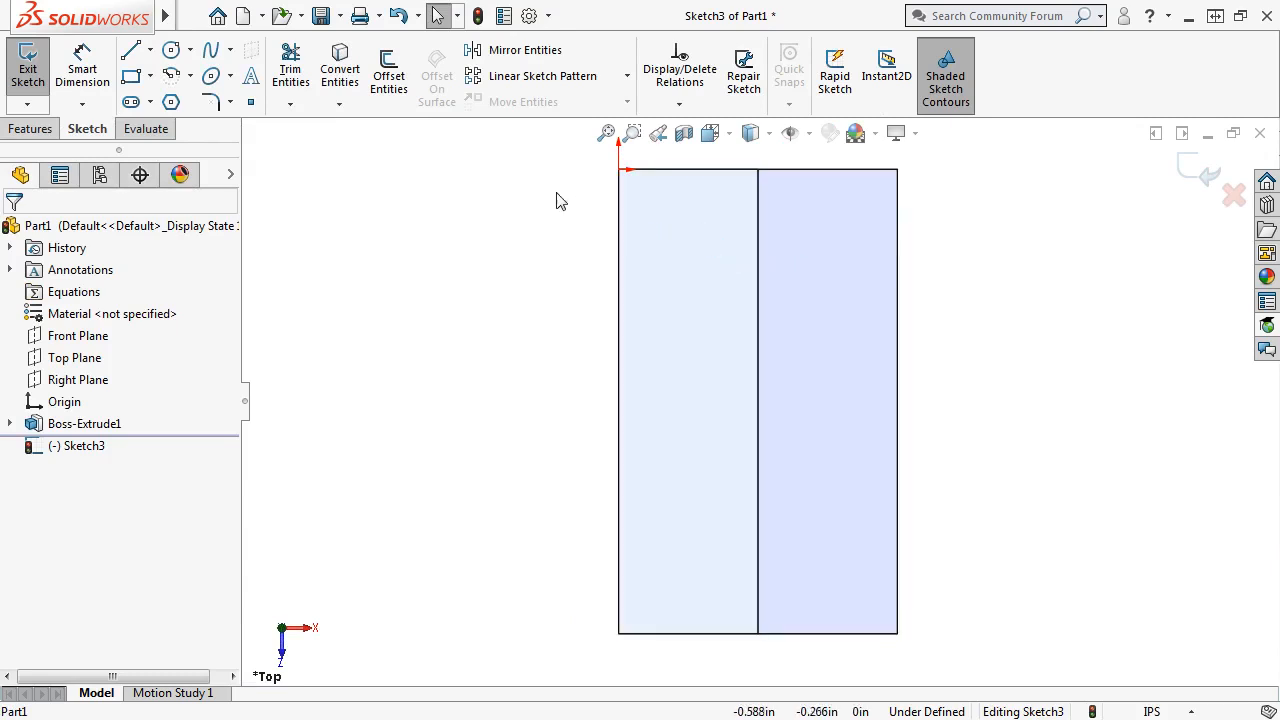
click(171, 50)
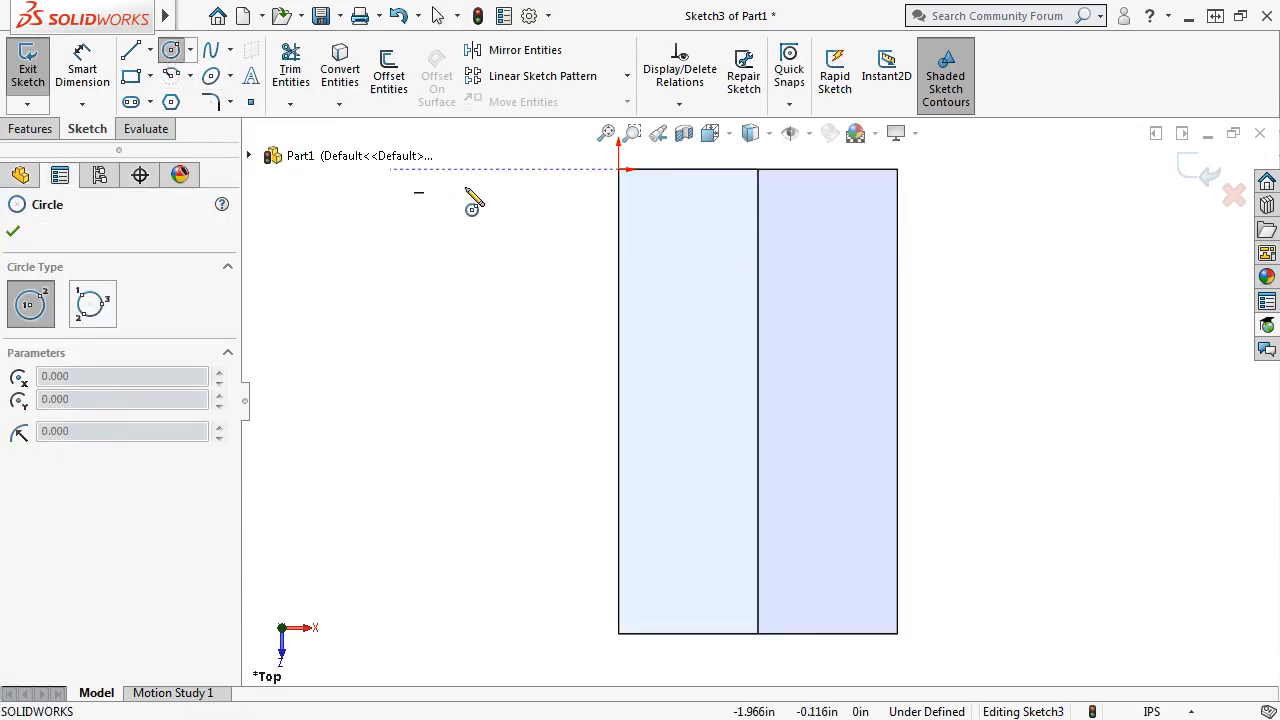
drag(685, 244, 714, 216)
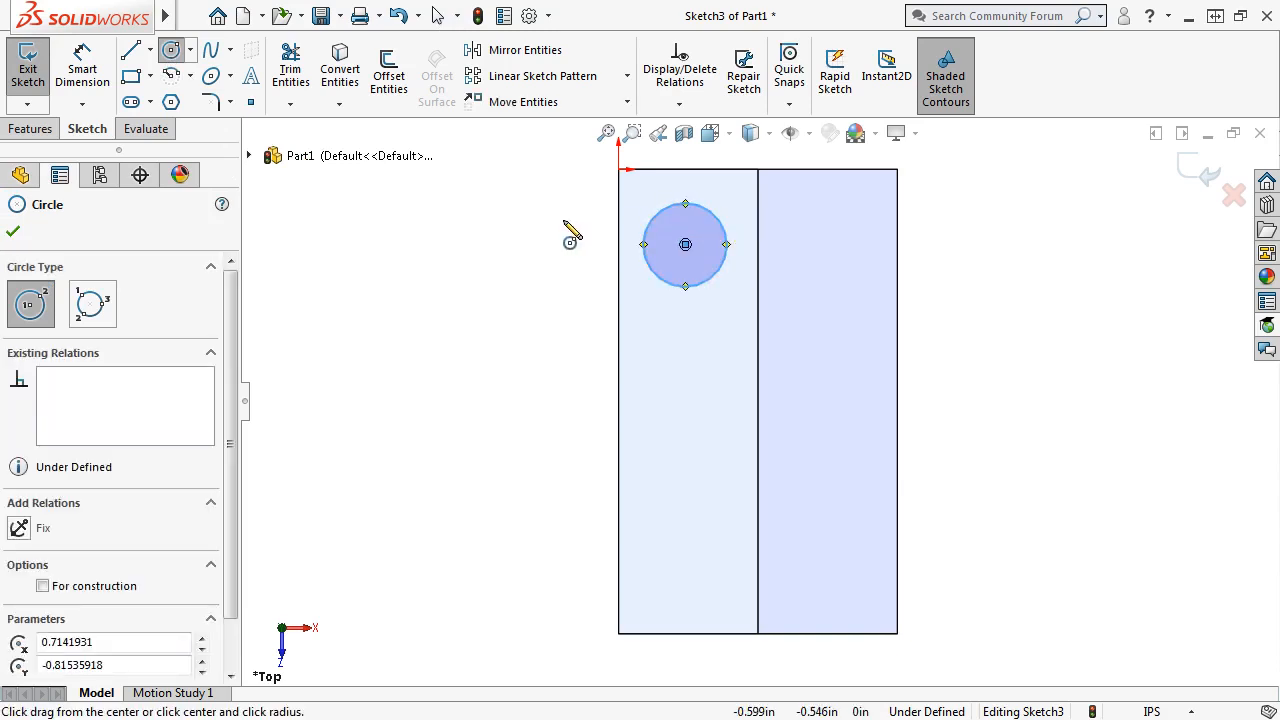
key(Escape)
- Dimension the circle's diameter to 0.8 in
key(s)
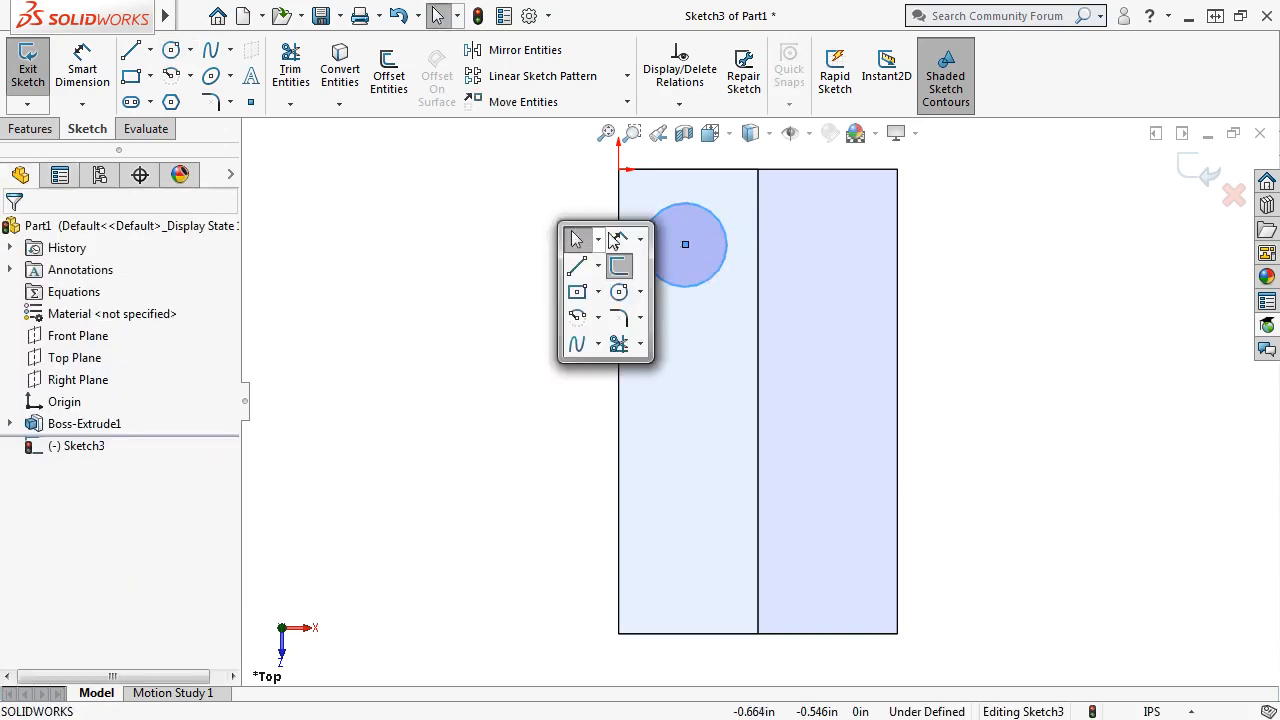
click(617, 239)
click(645, 236)
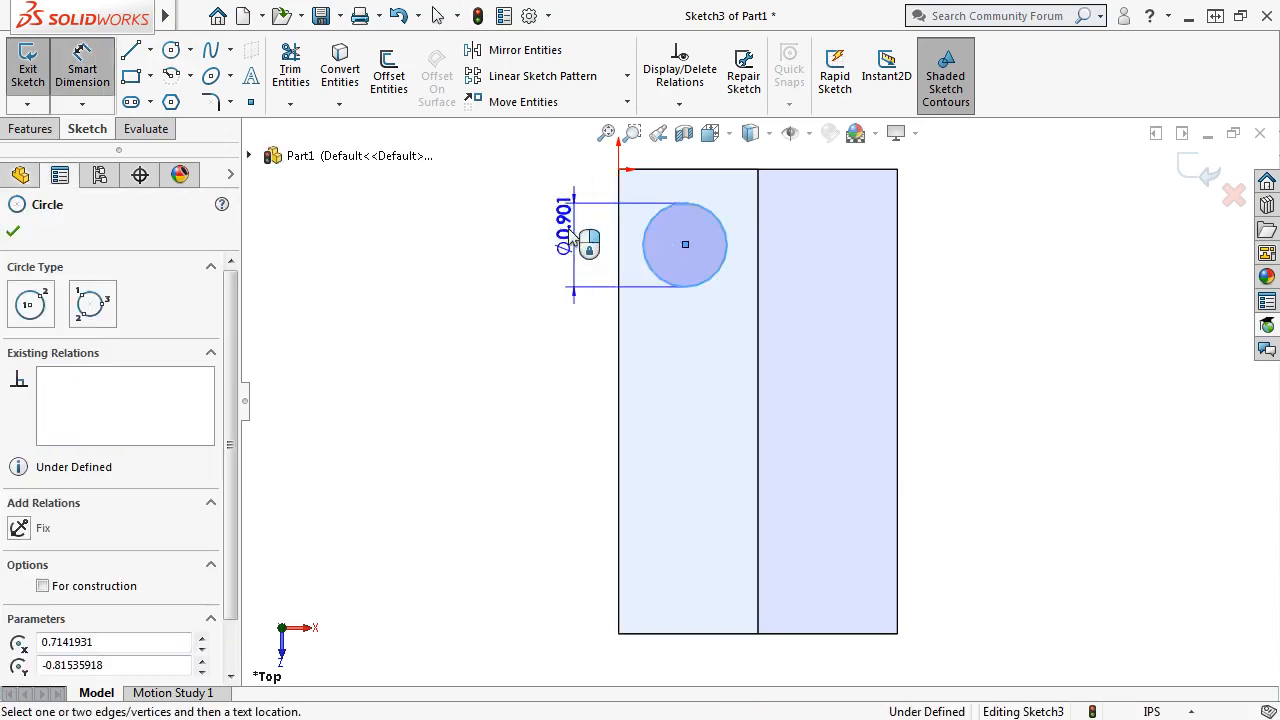
click(571, 245)
text(.8)
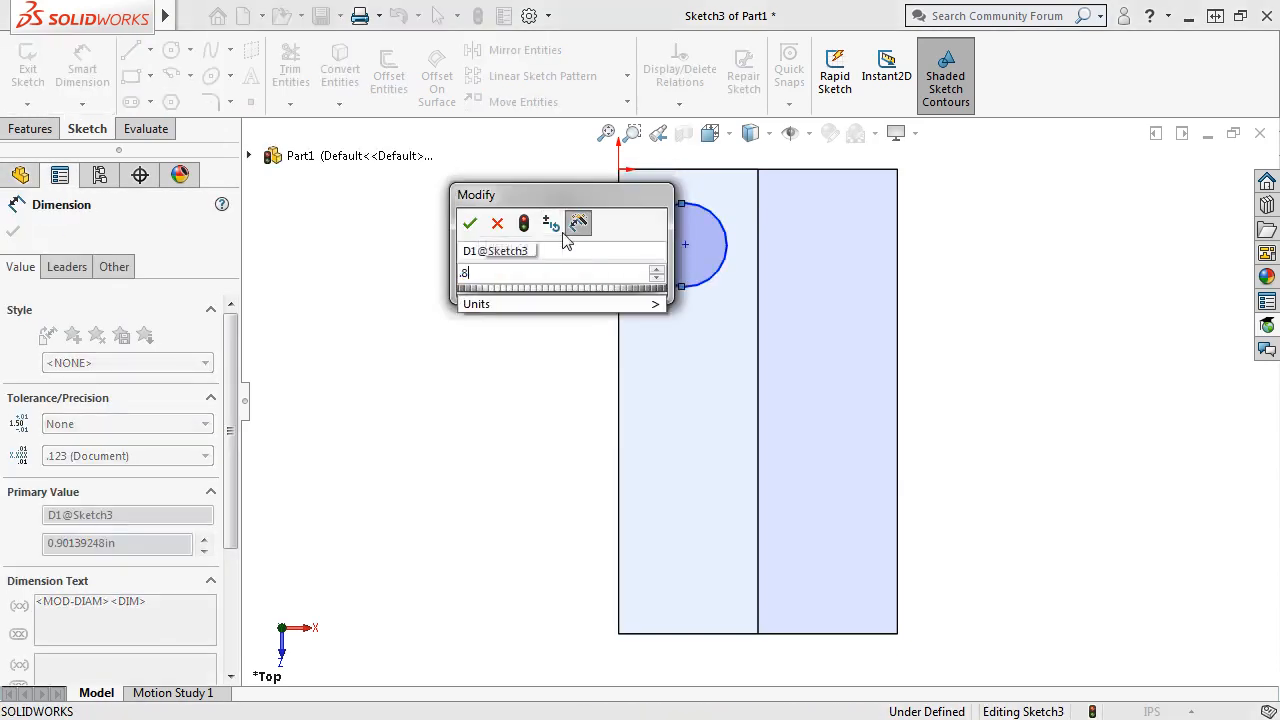
key(Return)
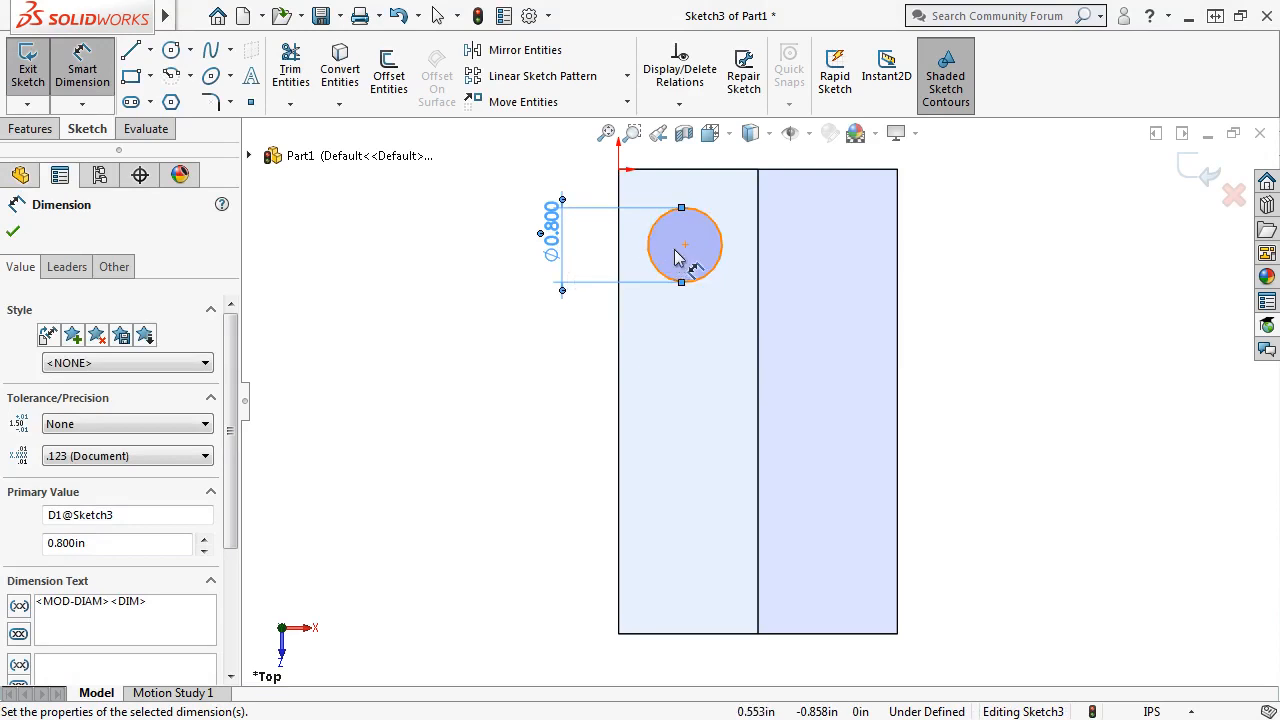
- Dimension the circle's centre 0.75 in from the face's left edge
click(684, 245)
click(619, 258)
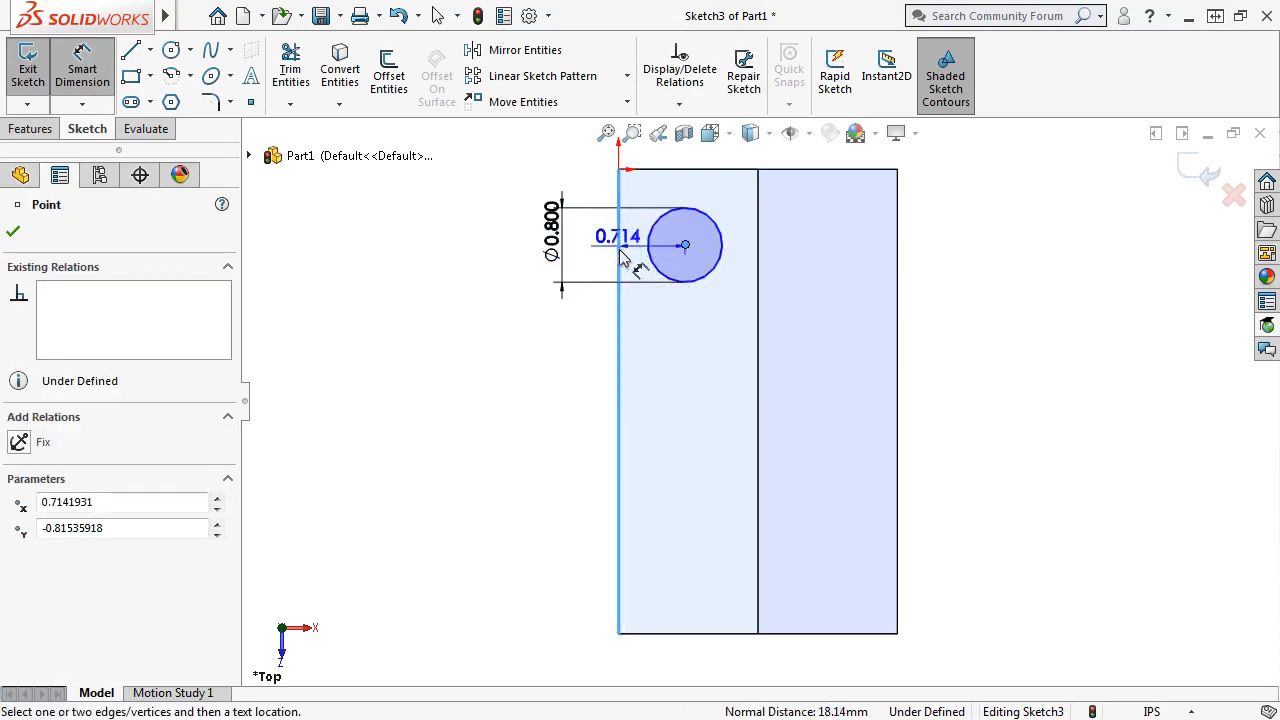
click(646, 342)
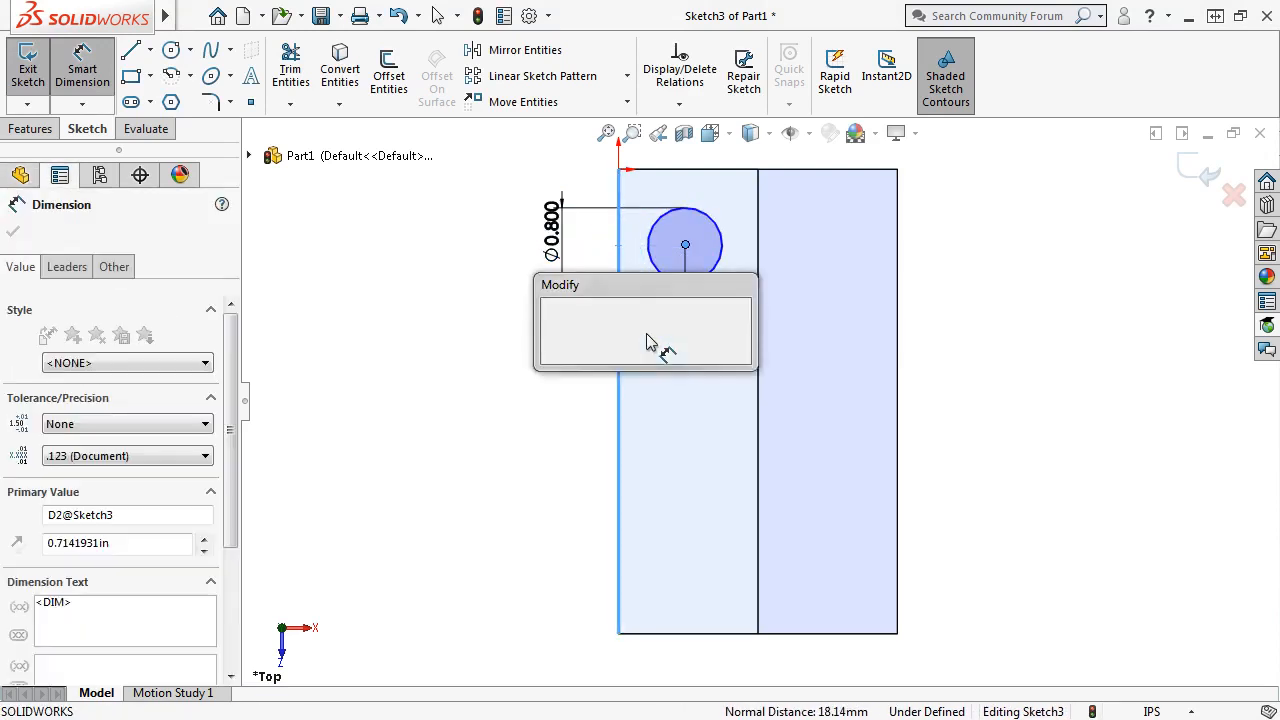
text(.75)
key(Return)
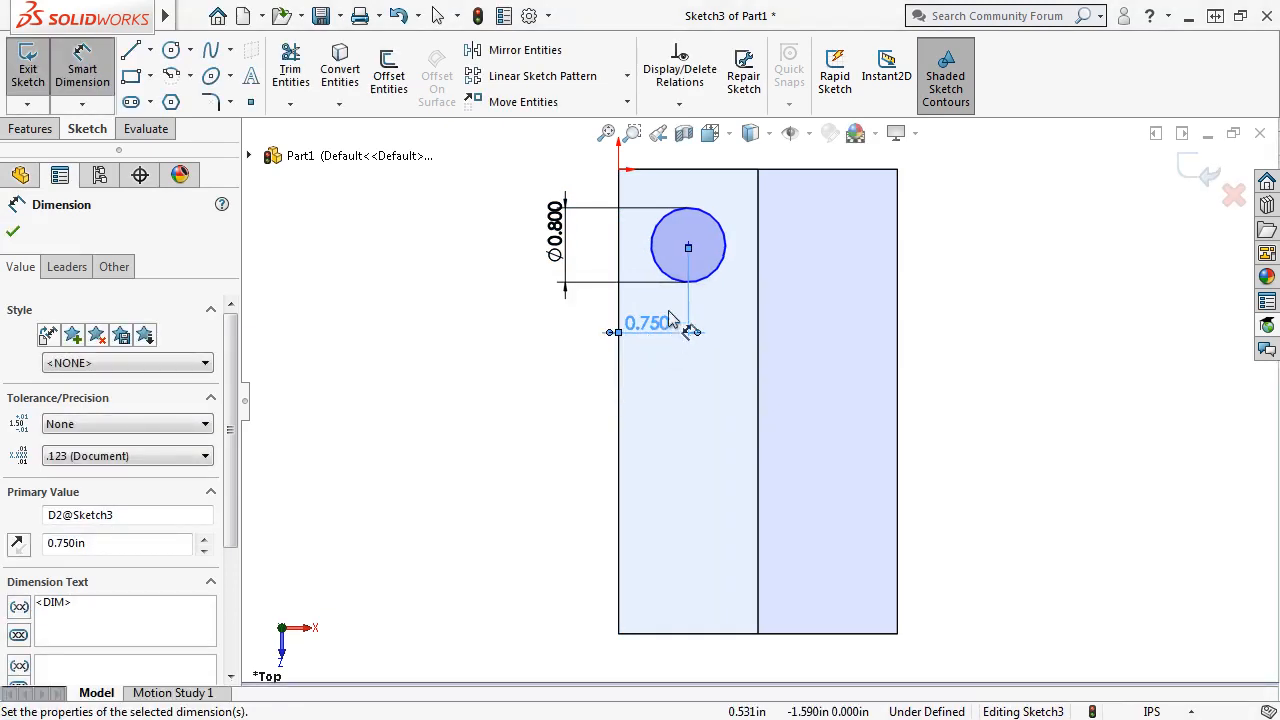
- Dimension the circle's centre 1 in from the face's upper edge and finish dimensioning
click(688, 246)
click(697, 170)
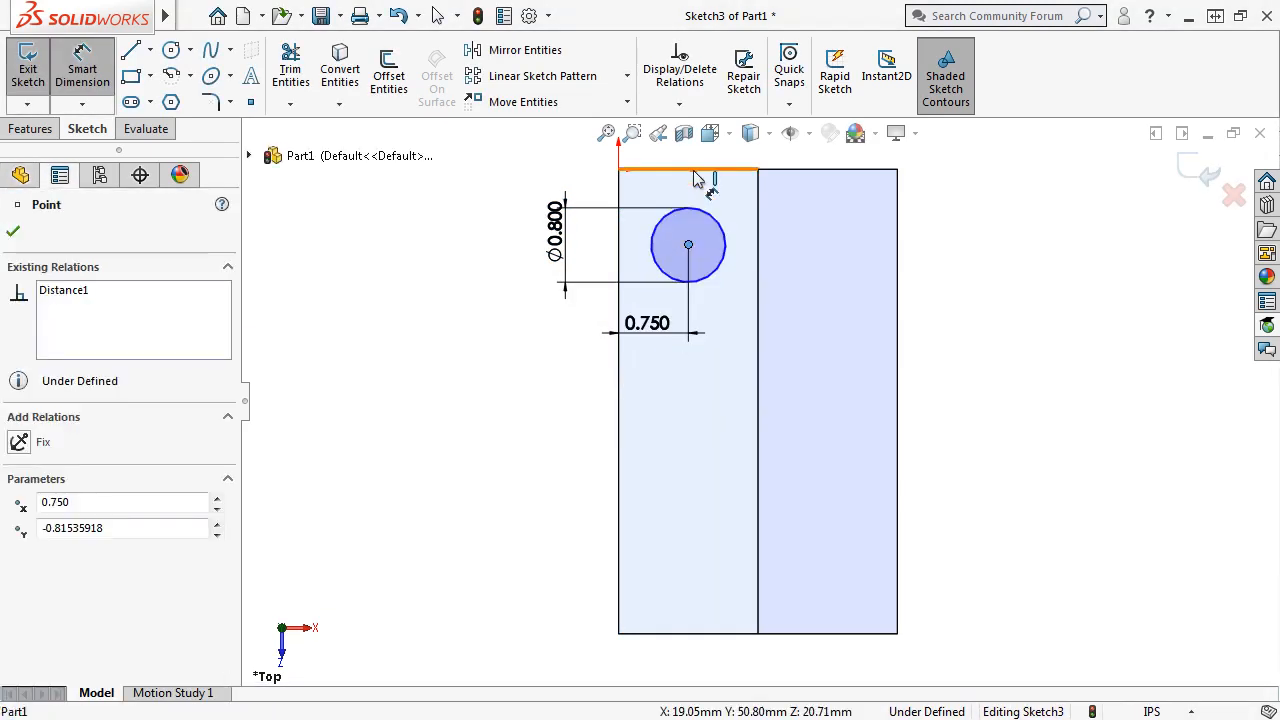
click(795, 222)
text(1.000in)
key(Return)
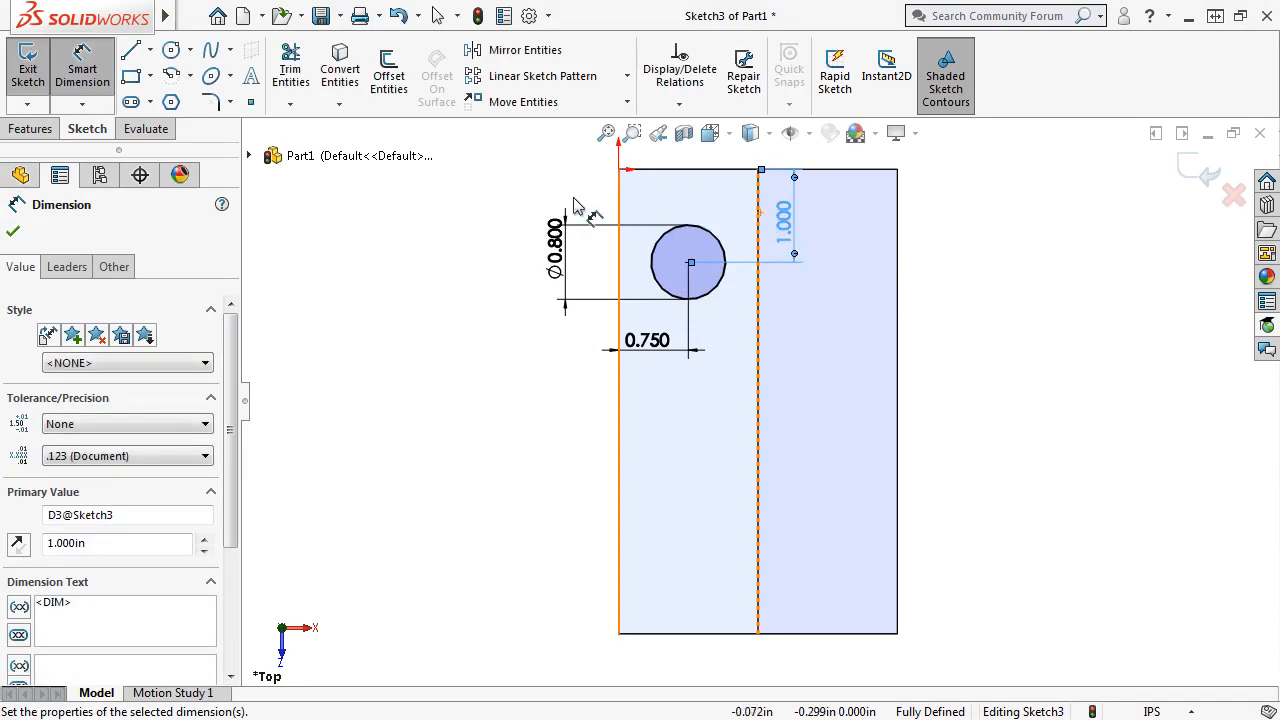
key(Escape)
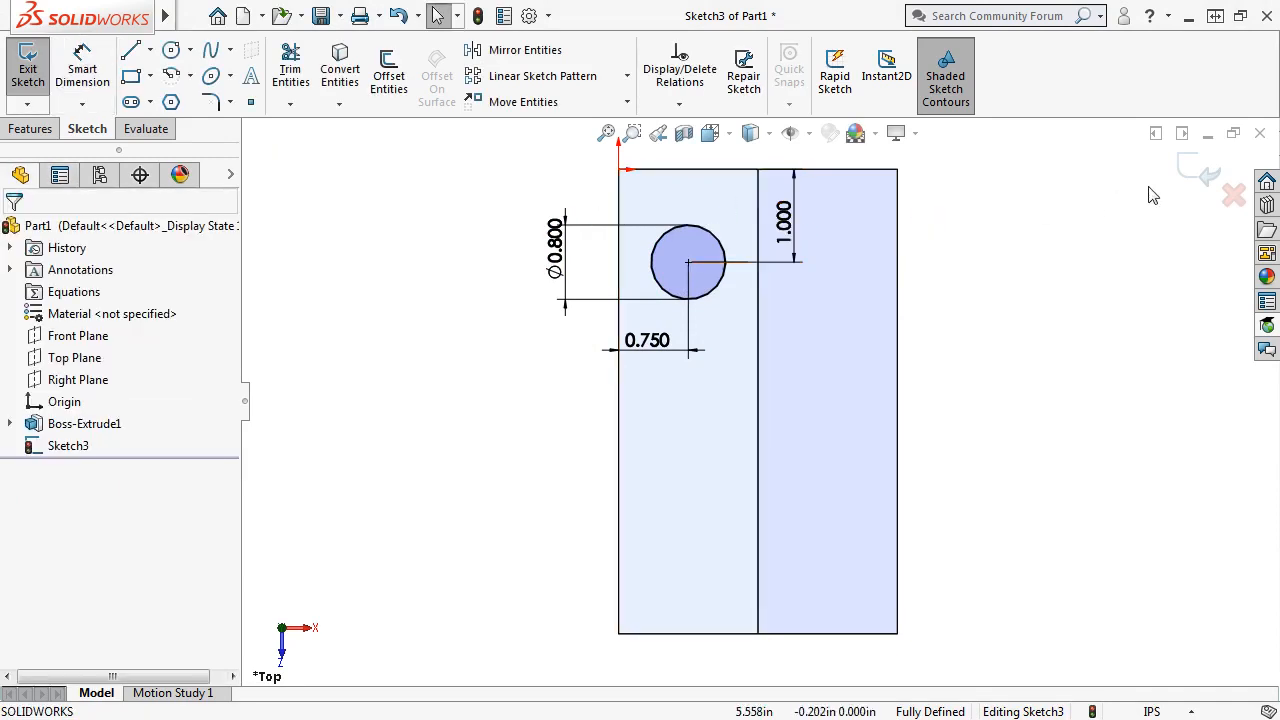
- Finish the circle sketch and cut it through the block with the Through All end condition
click(1187, 173)
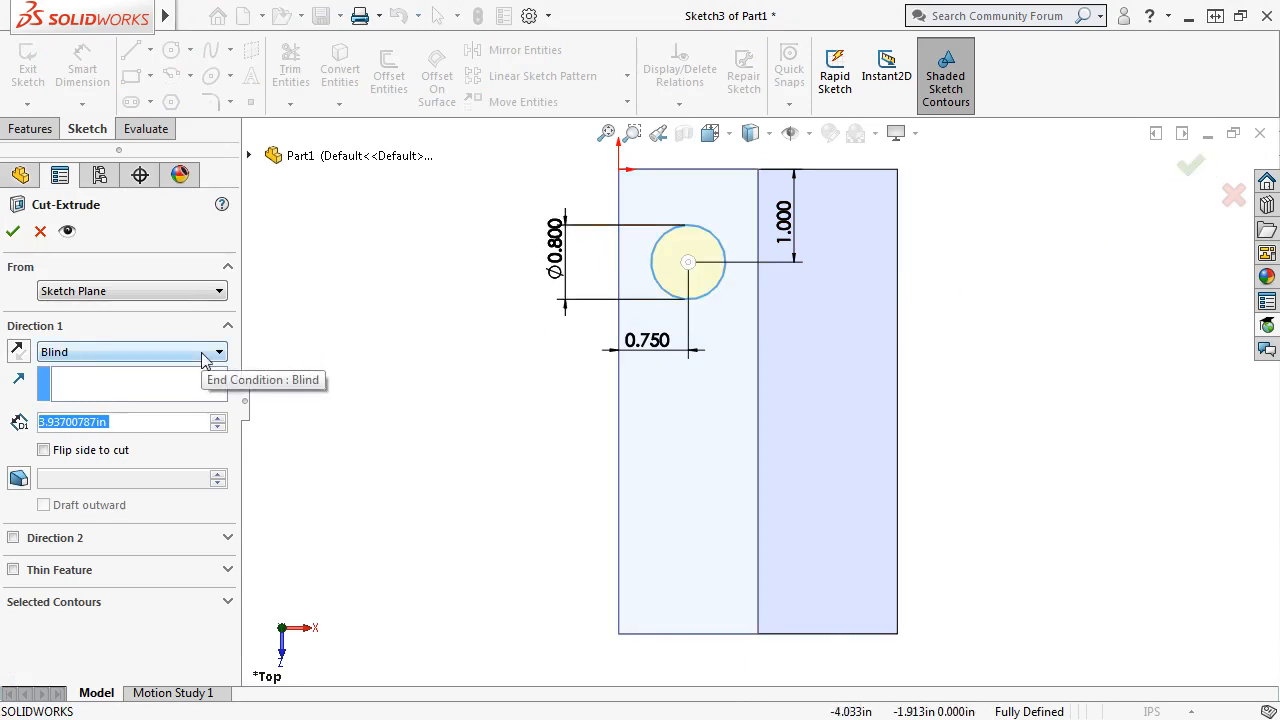
middle_drag(391, 357, 274, 235)
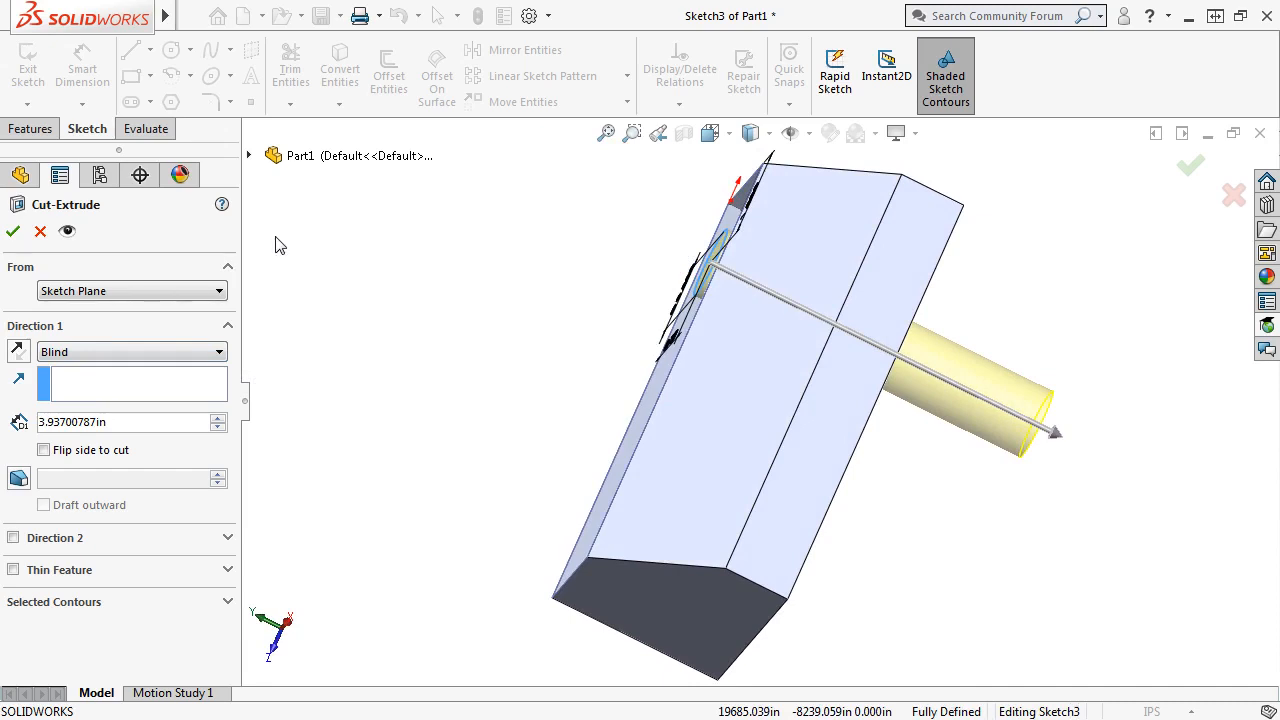
key(ctrl+7)
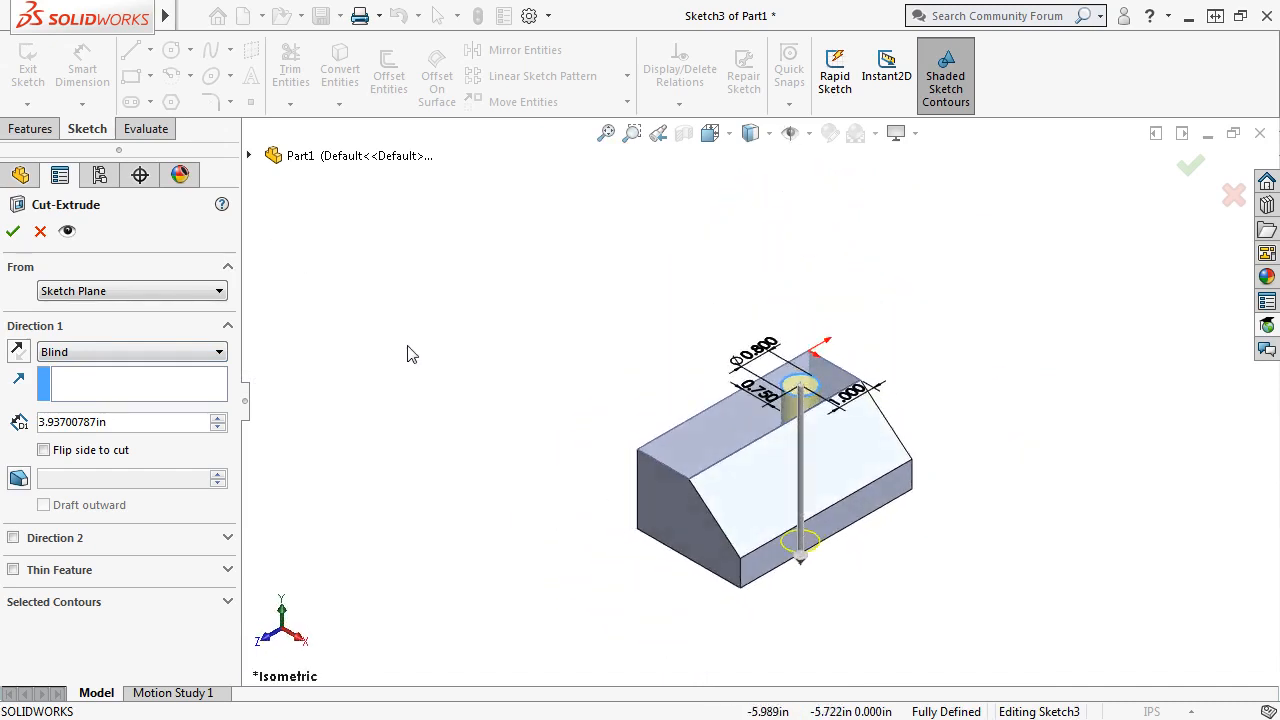
middle_drag(407, 353, 533, 360)
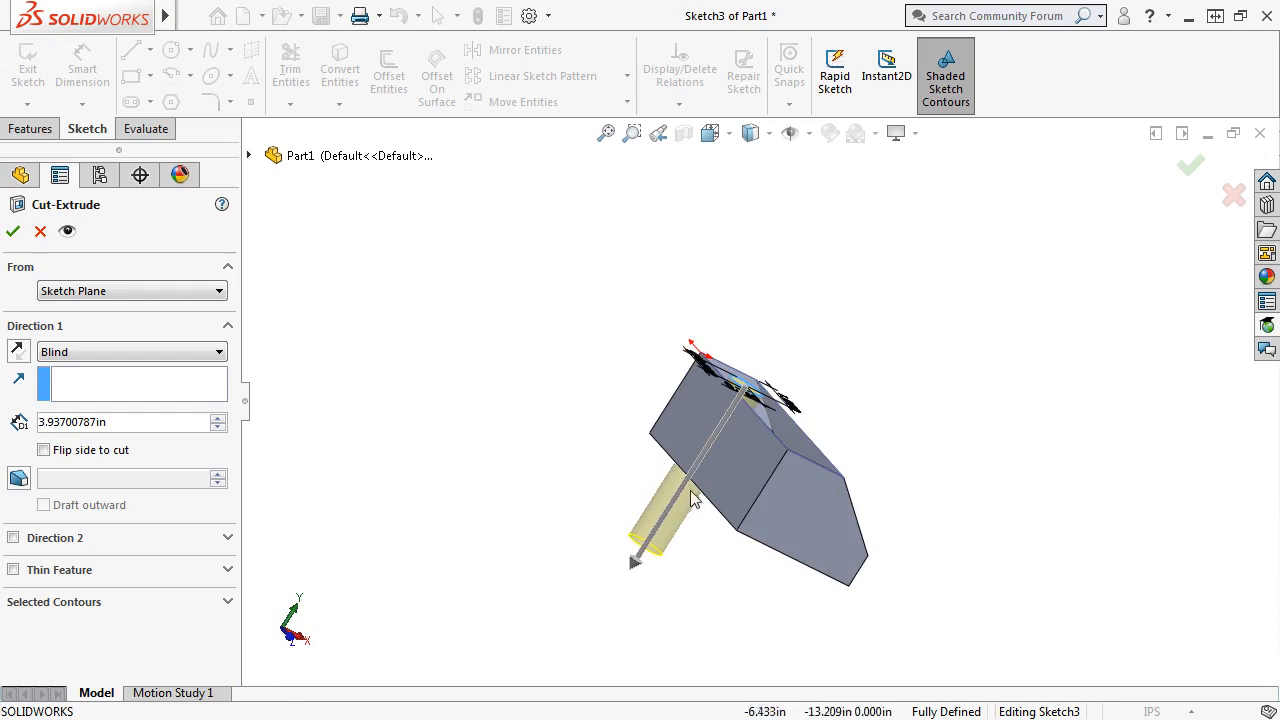
key(Left)
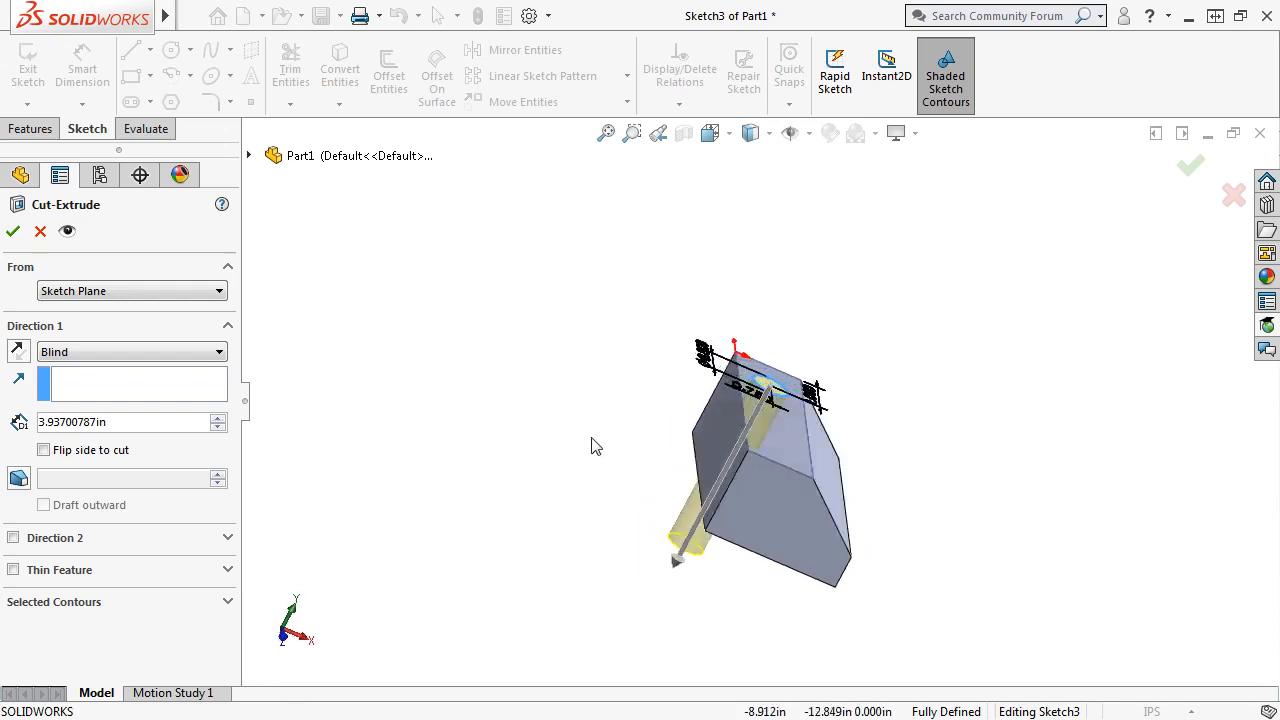
key(ctrl+7)
click(172, 363)
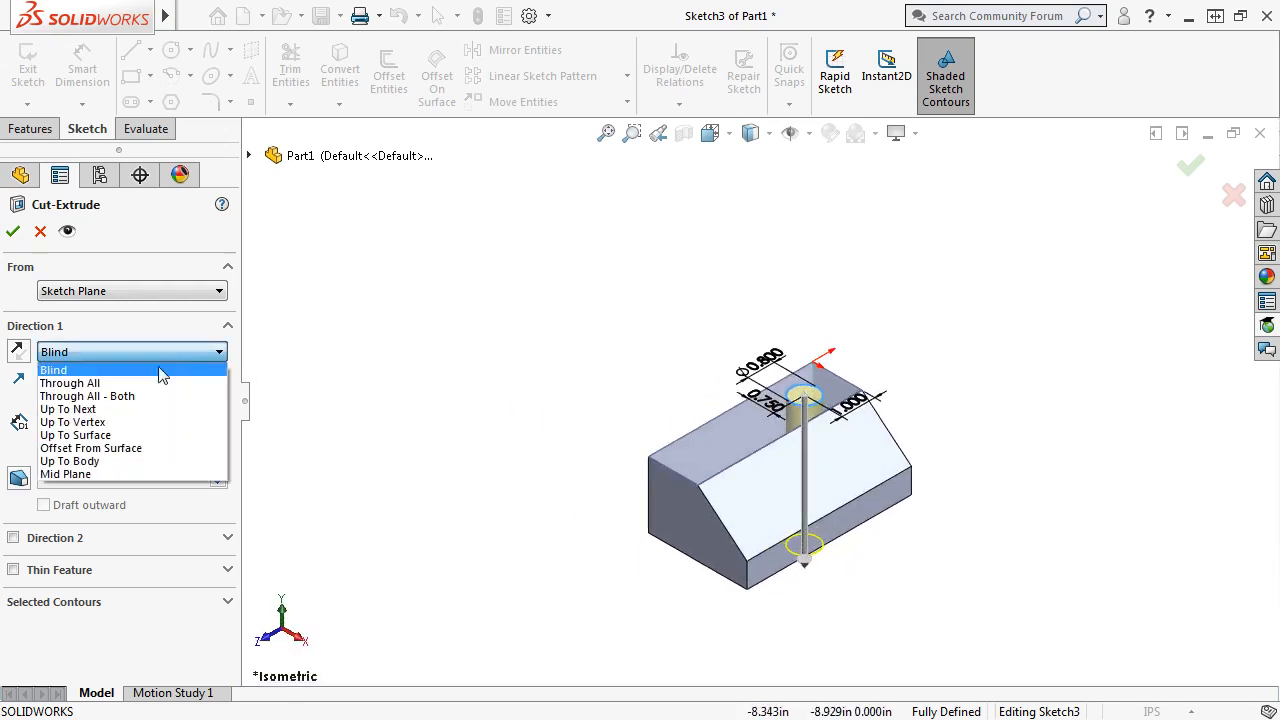
click(160, 379)
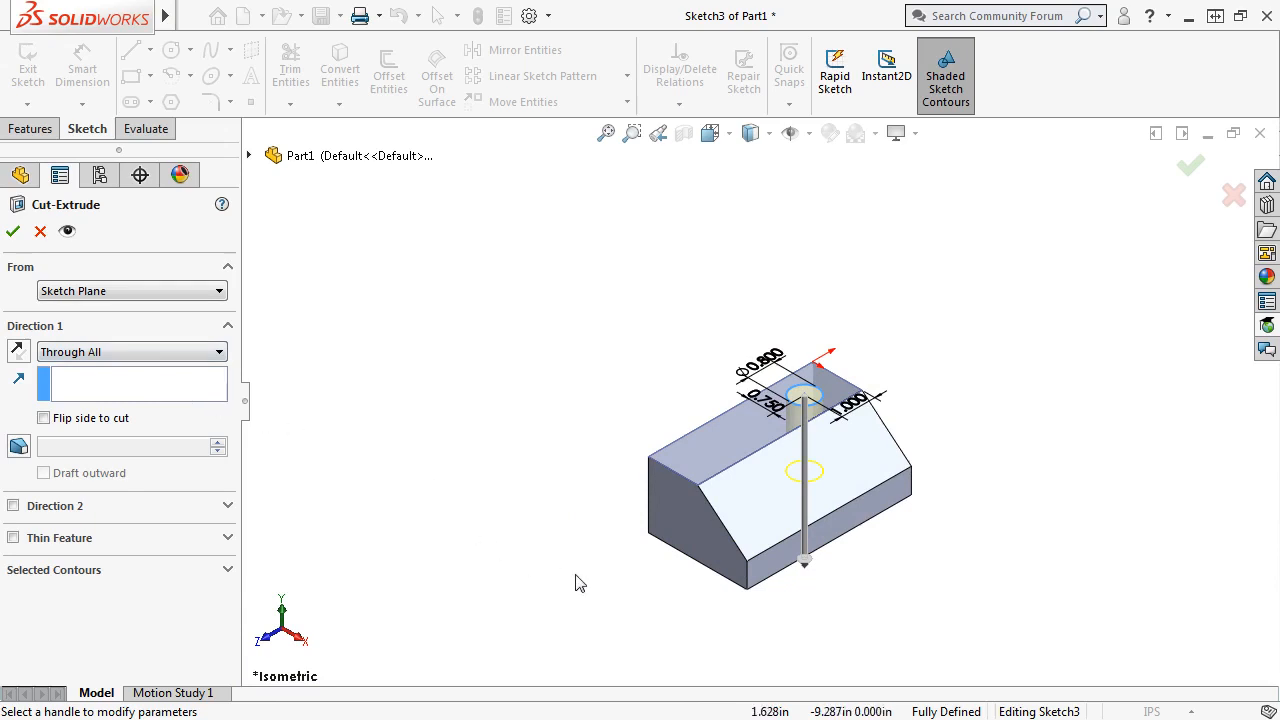
middle_drag(581, 584, 619, 563)
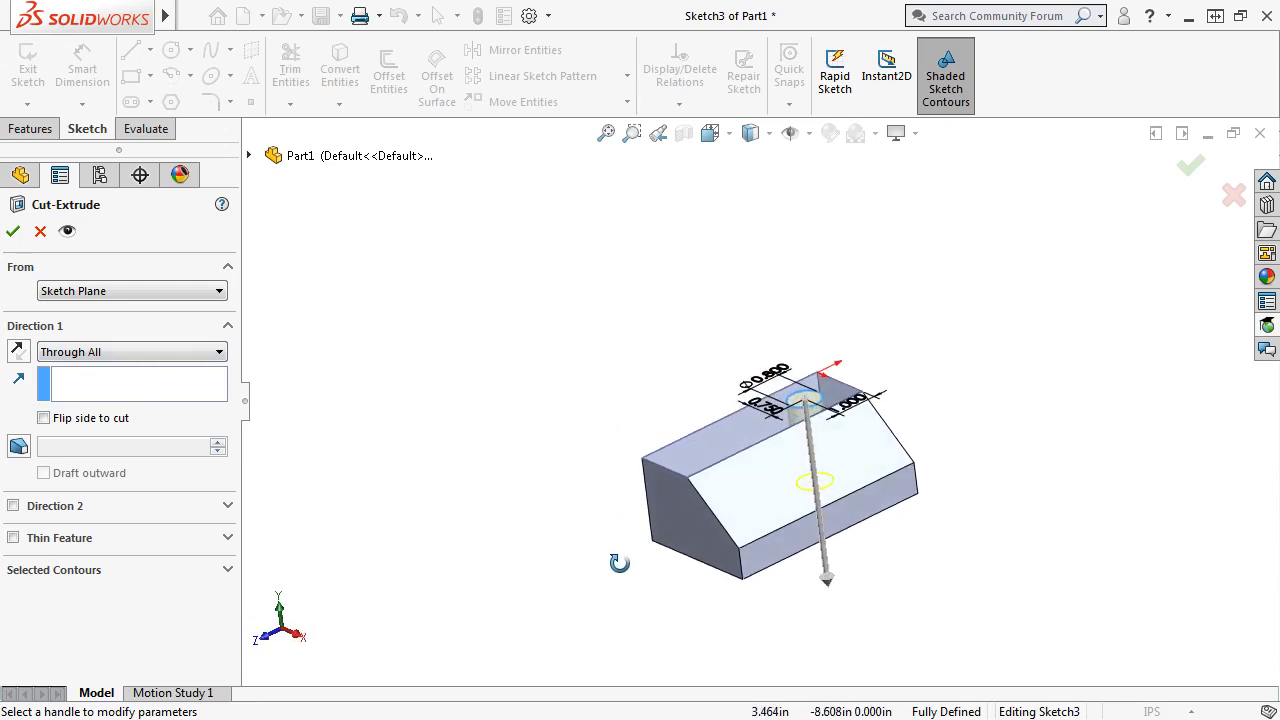
click(13, 231)
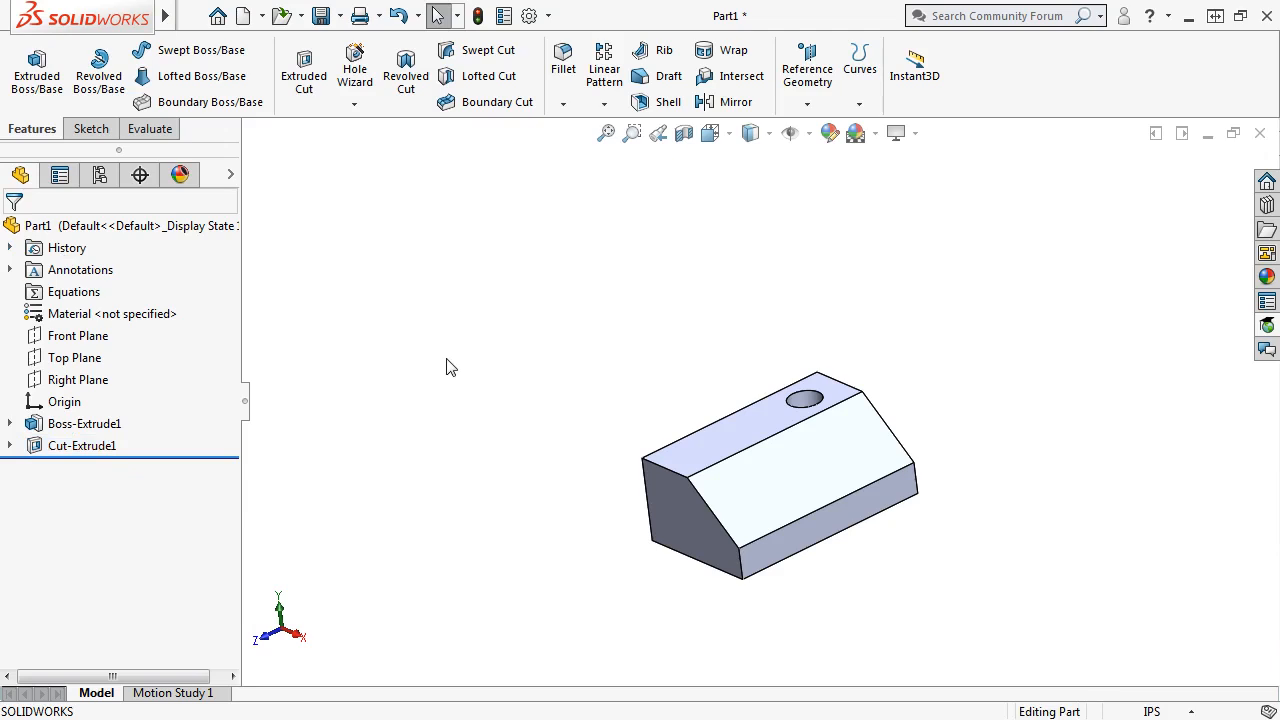
- Chamfer the hole's upper circular edge with a distance of 0.2 in at 45 degrees
key(ctrl+7)
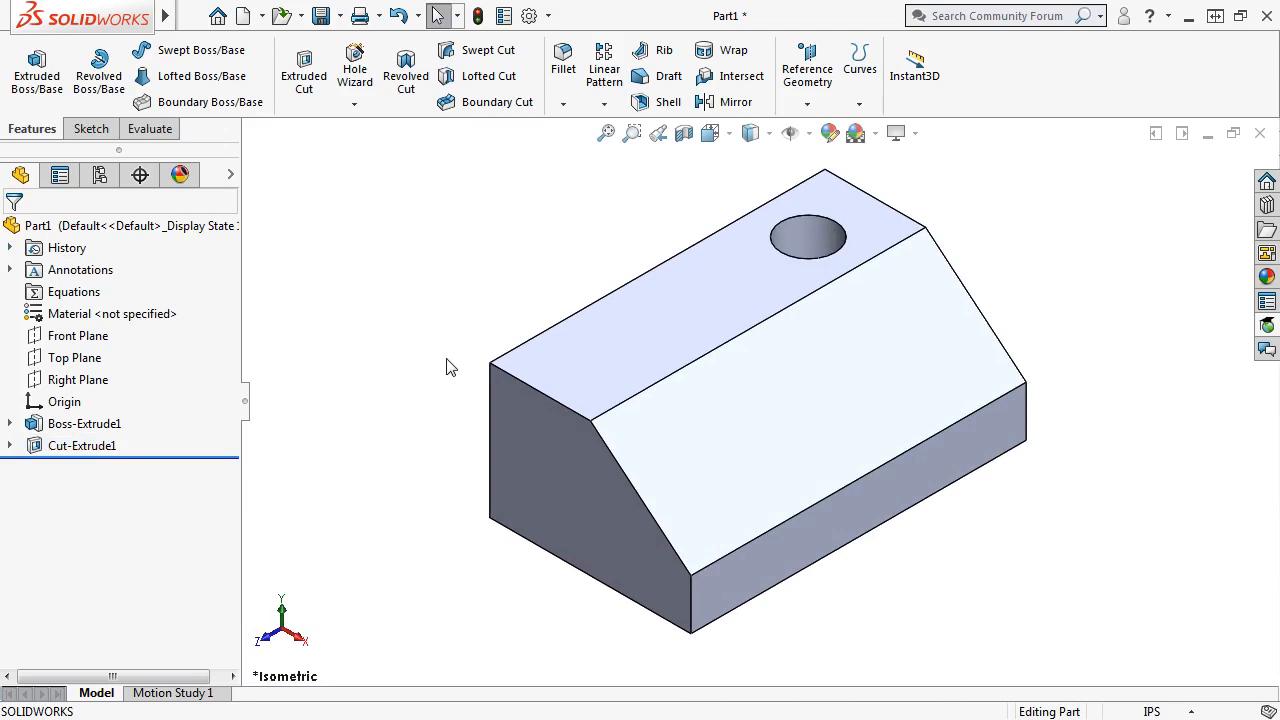
click(798, 236)
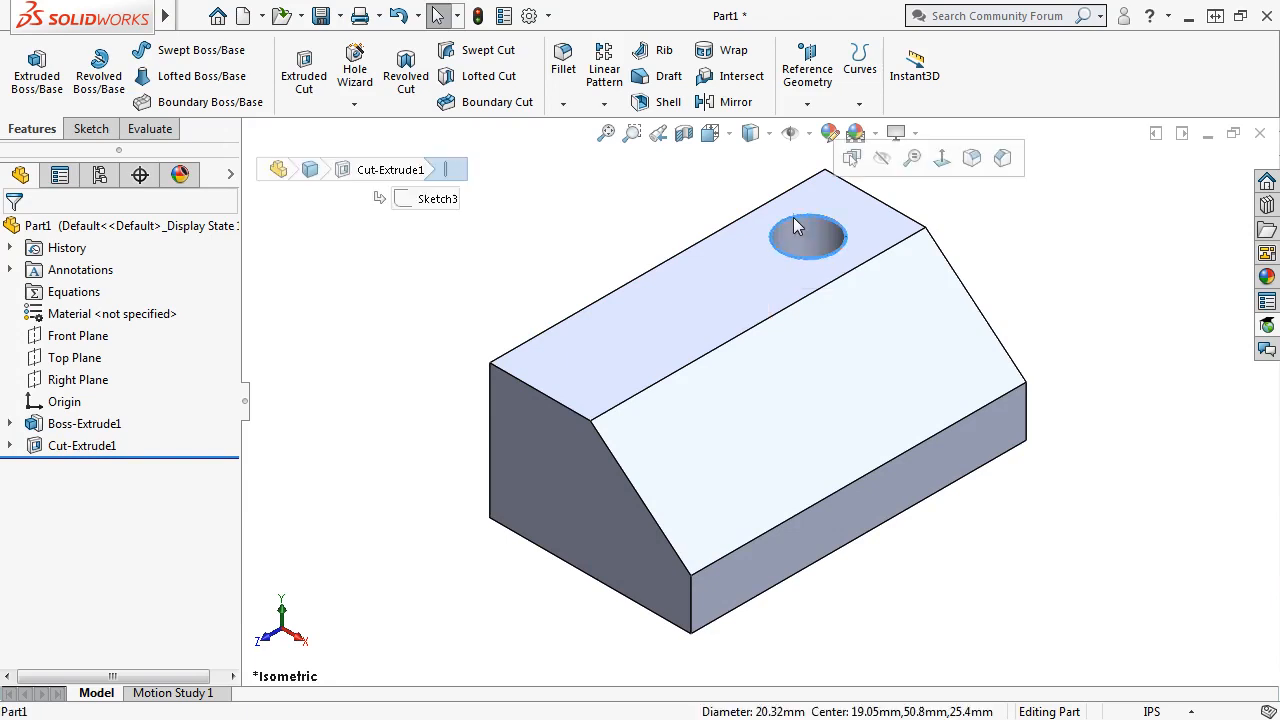
click(1001, 160)
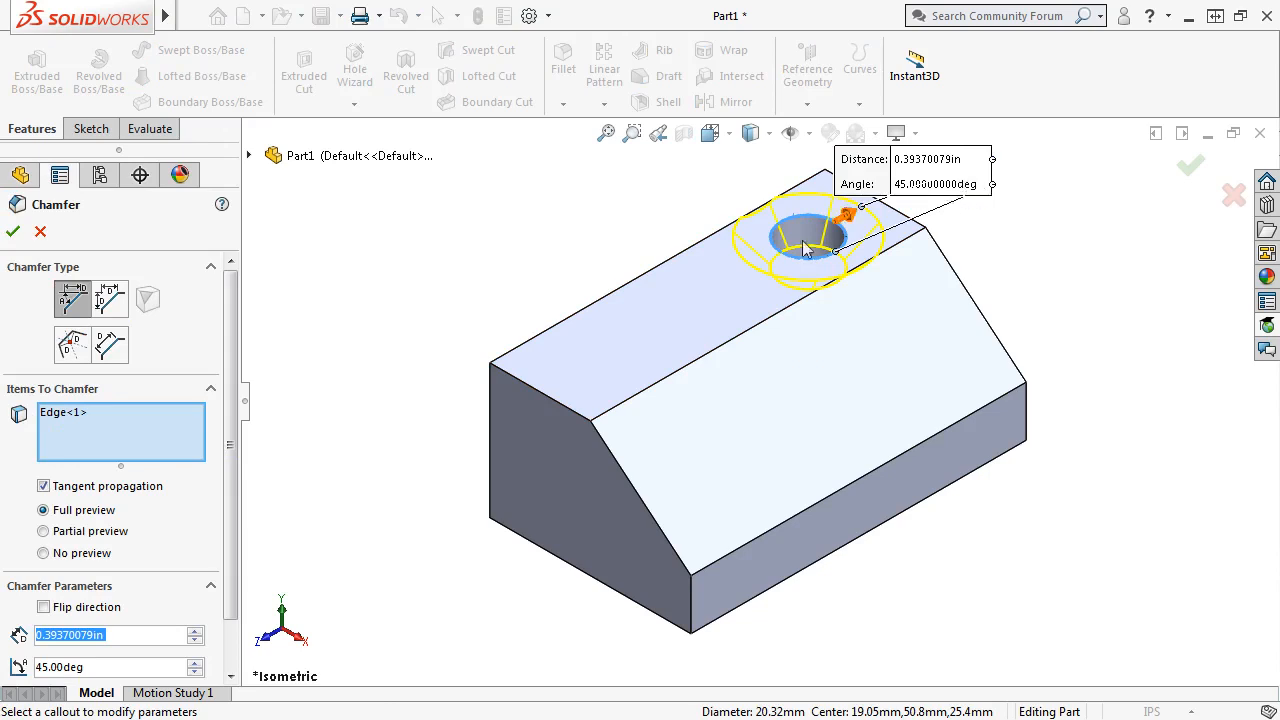
text(0.2)
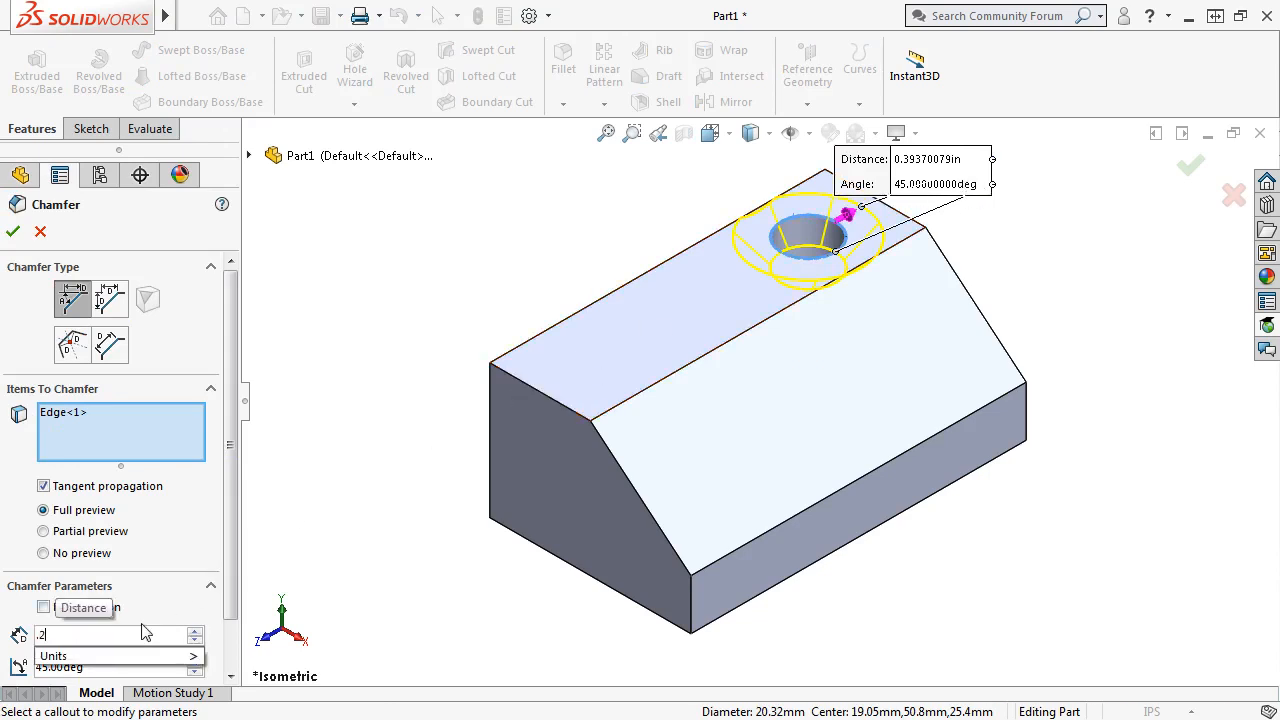
key(Return)
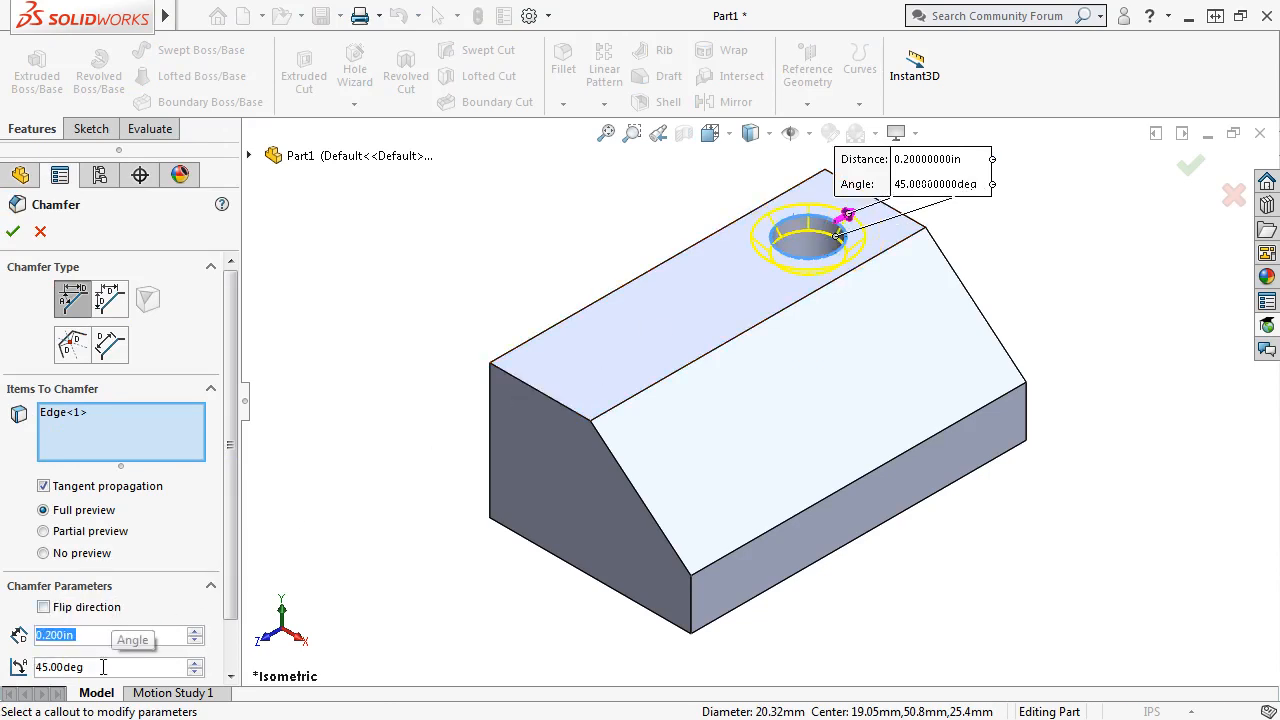
click(13, 231)
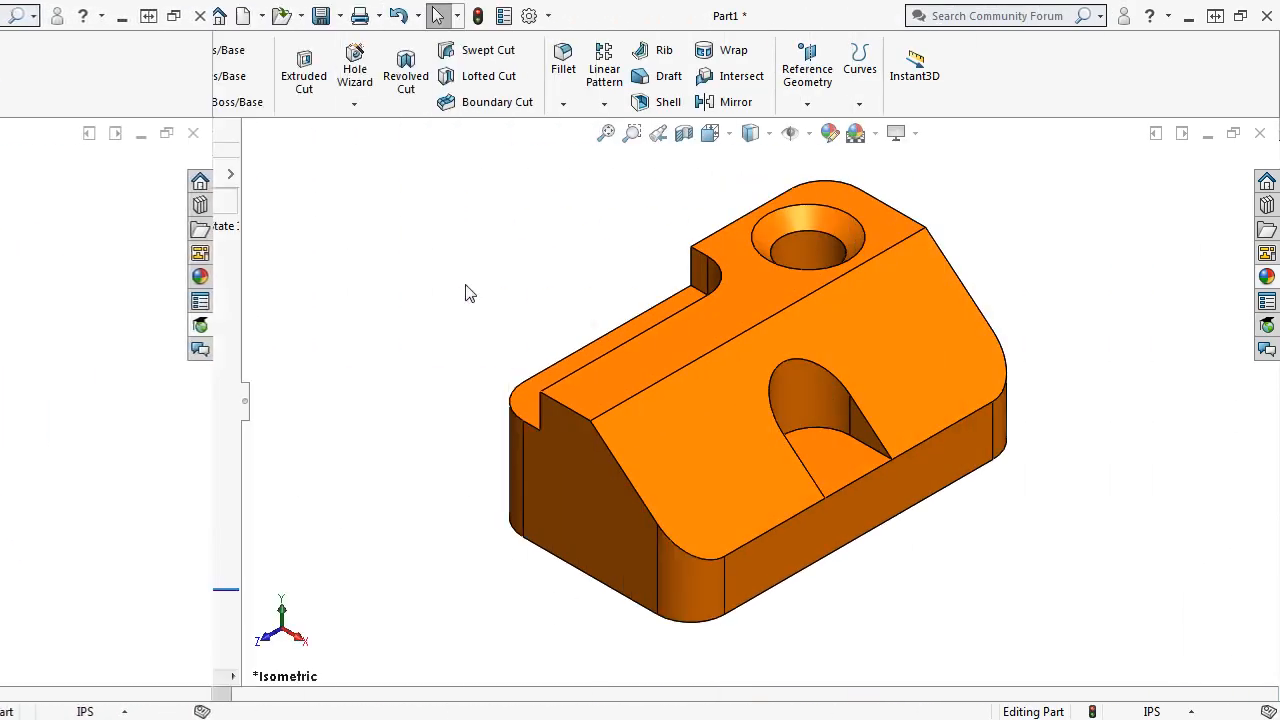
middle_drag(463, 277, 565, 238)
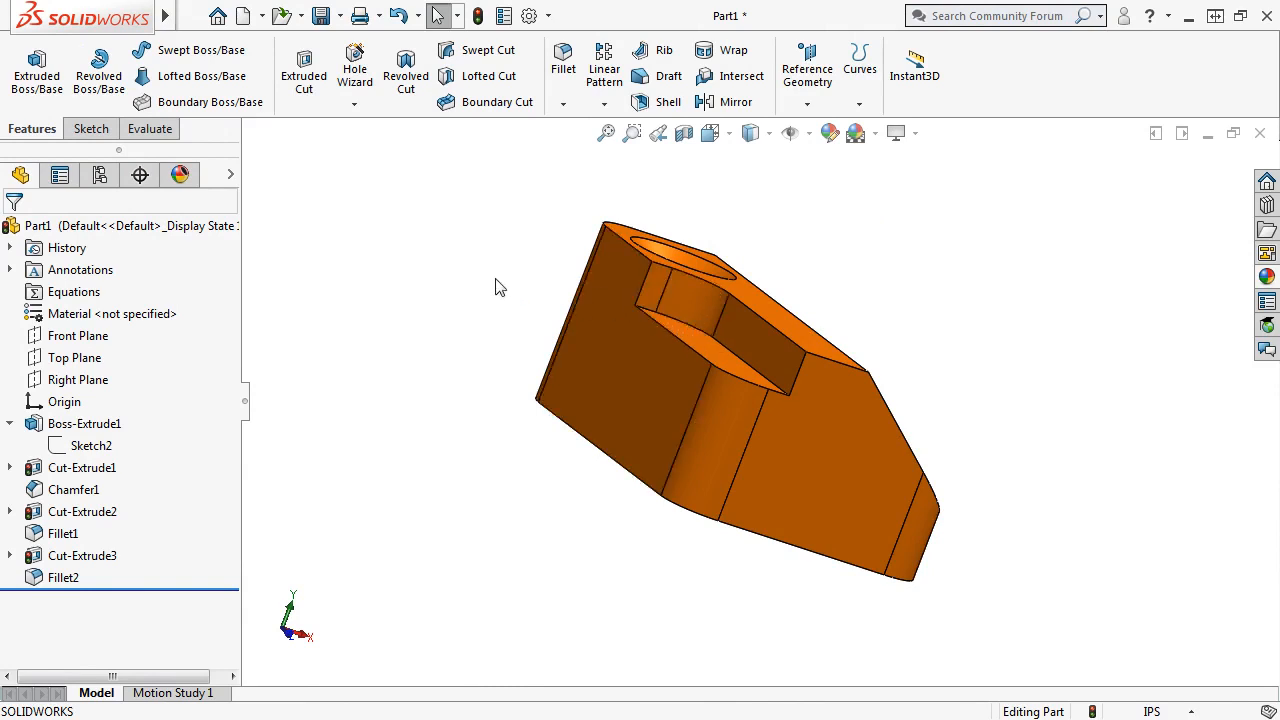
key(ctrl+7)
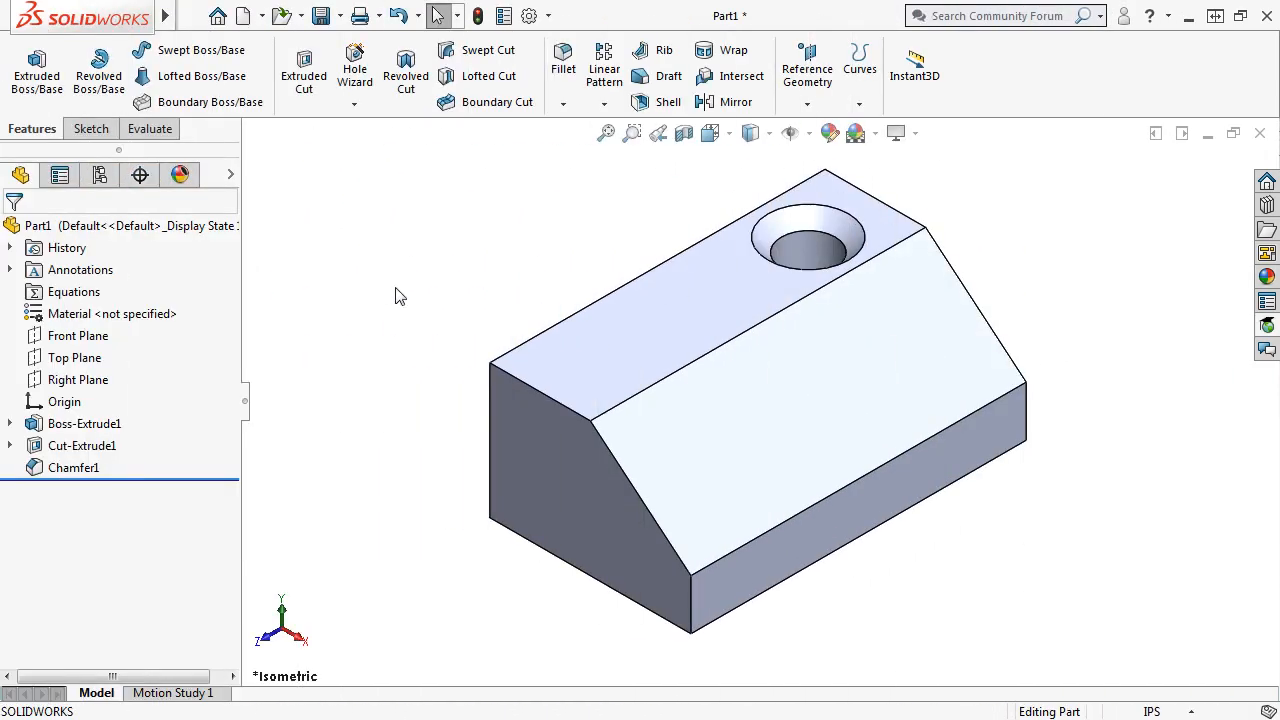
- Sketch a corner rectangle about 0.8 in wide and 2.02 in long on the block's top face, starting at its lower-left corner
click(561, 349)
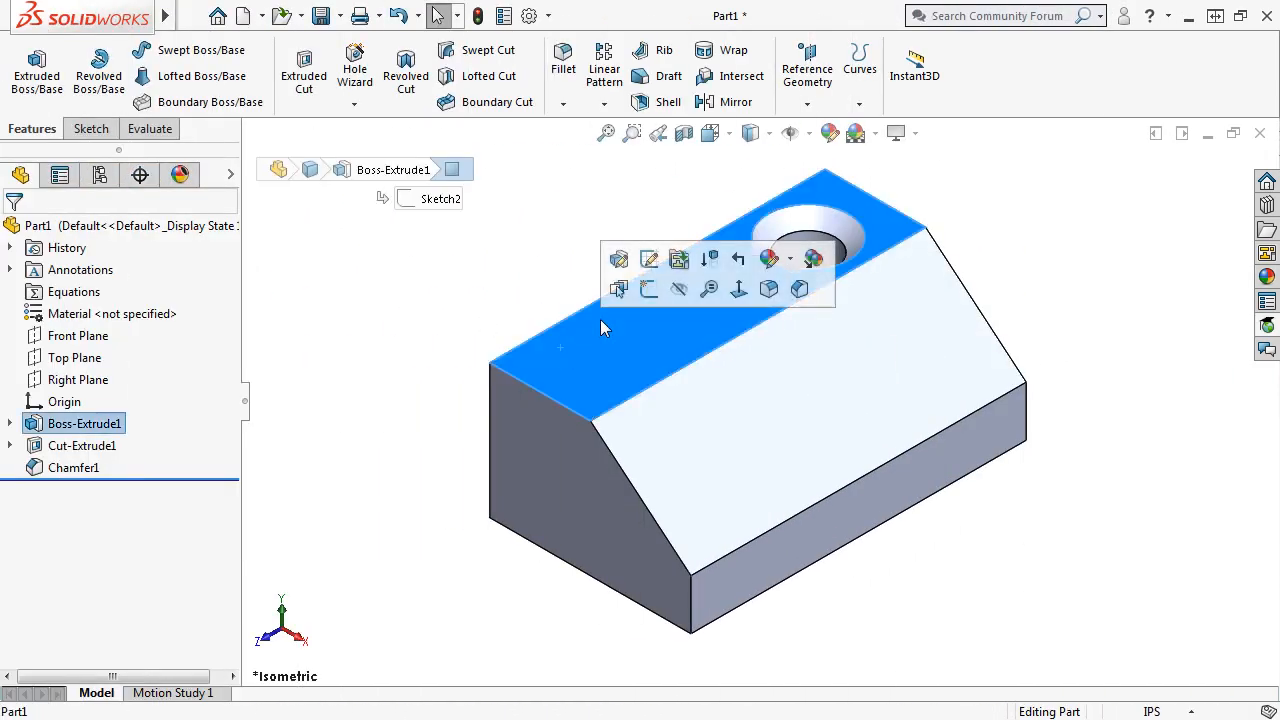
click(658, 289)
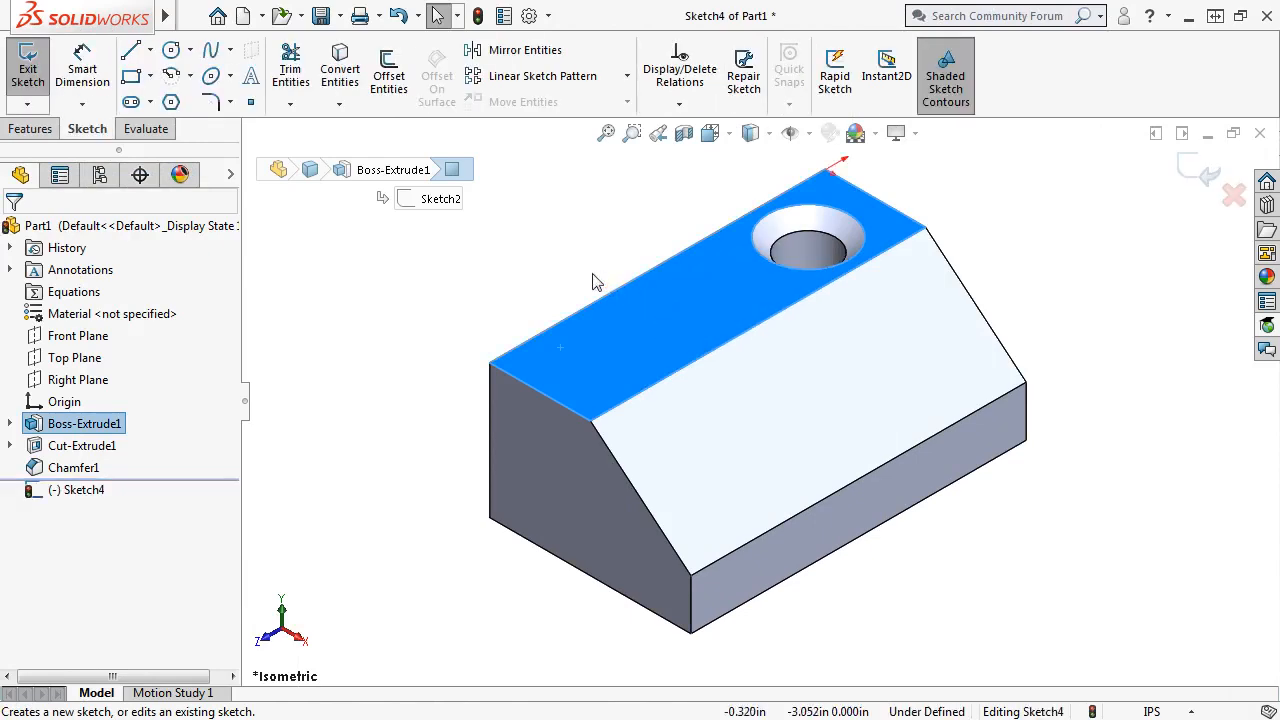
key(space)
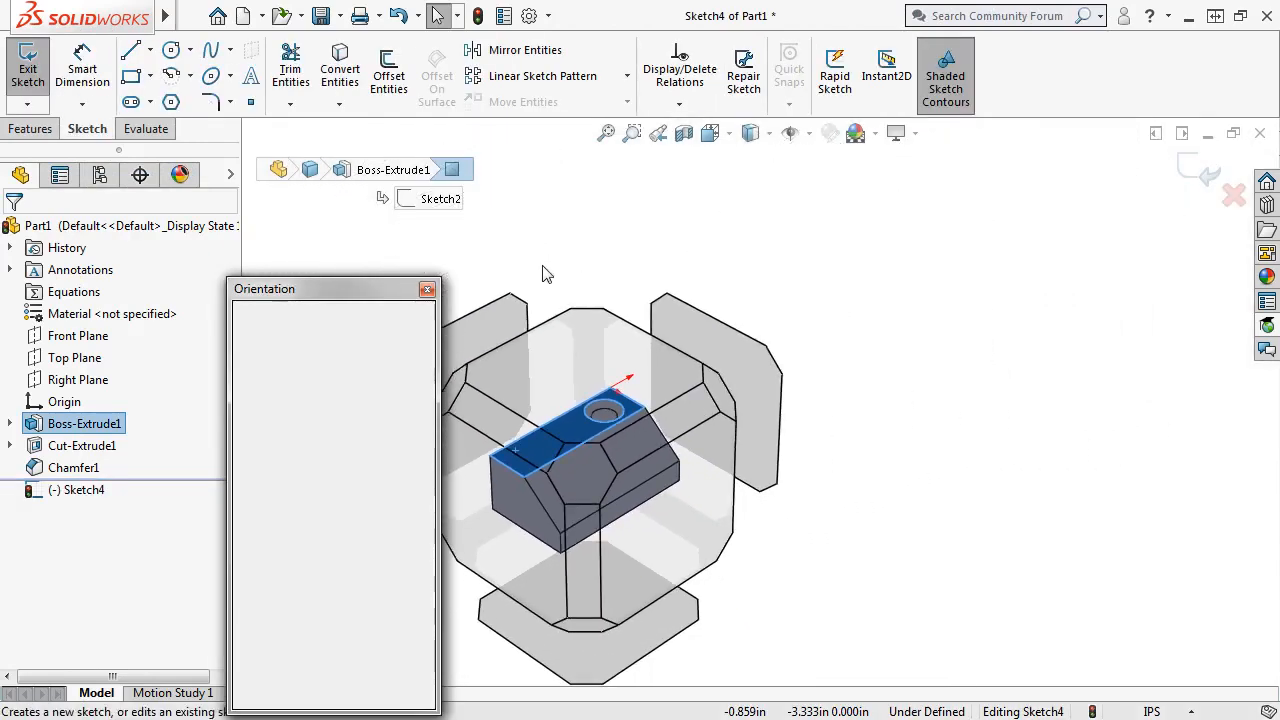
click(420, 406)
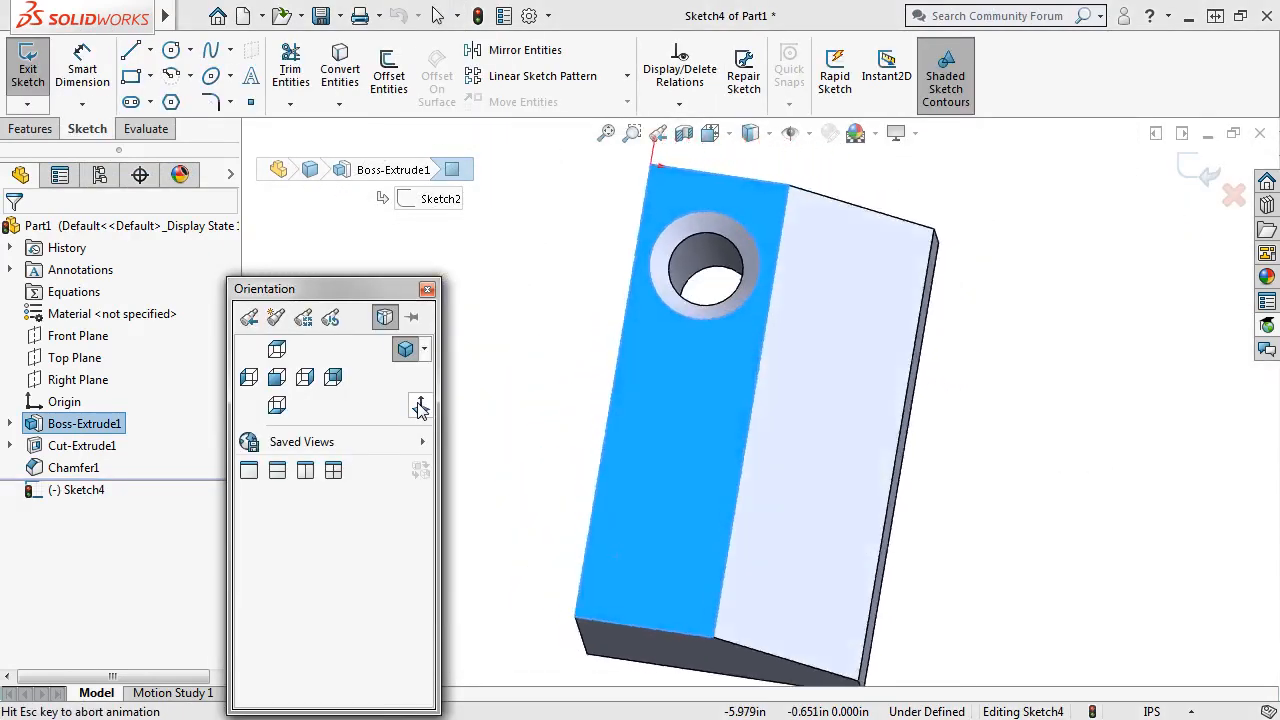
click(131, 76)
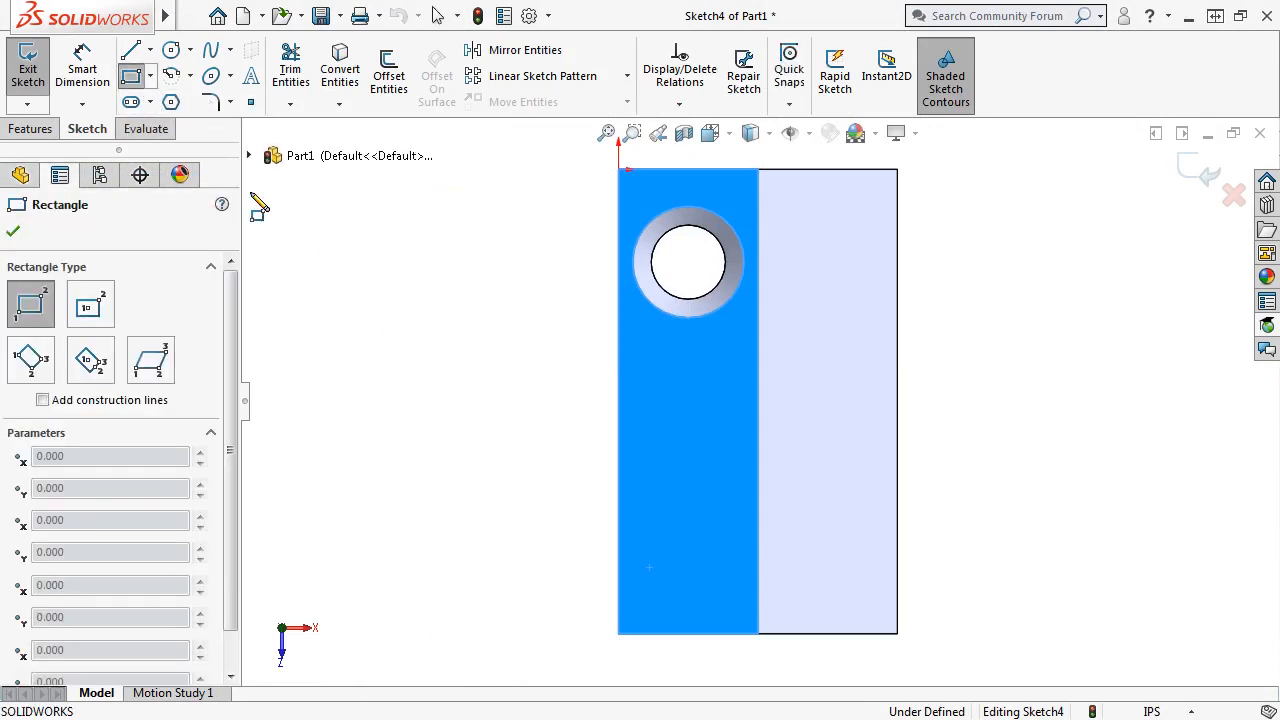
click(619, 634)
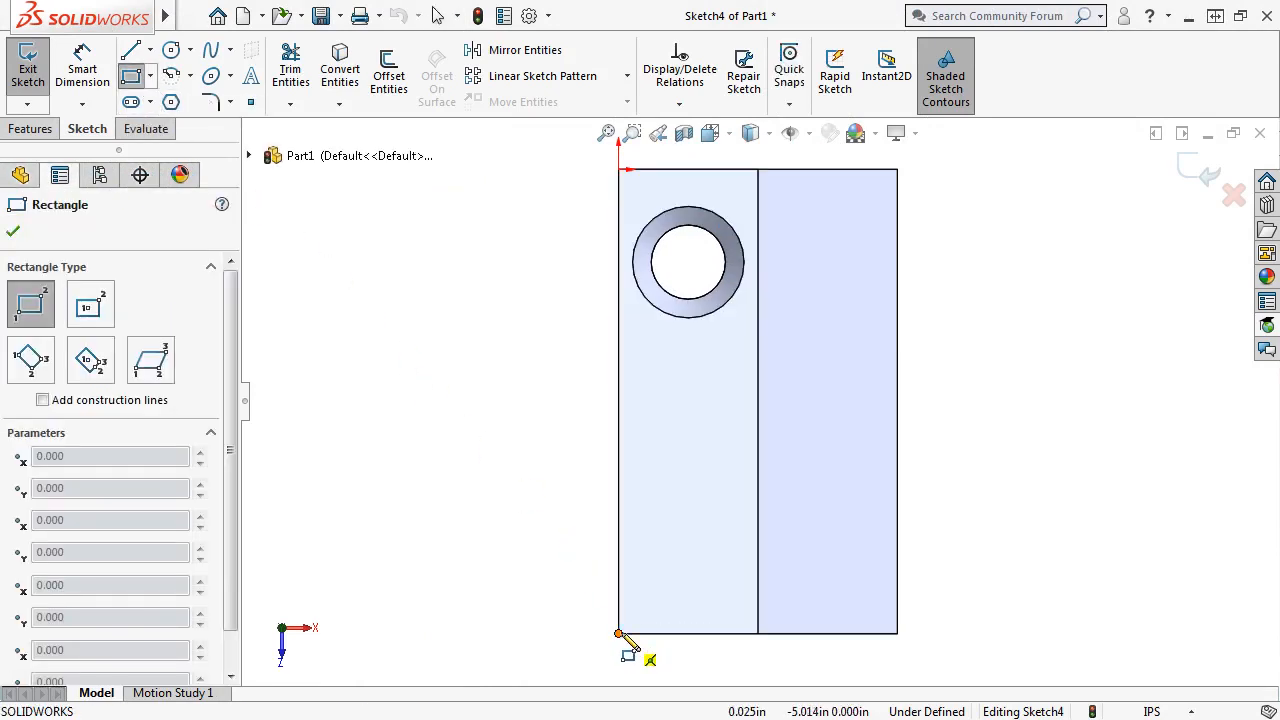
click(694, 447)
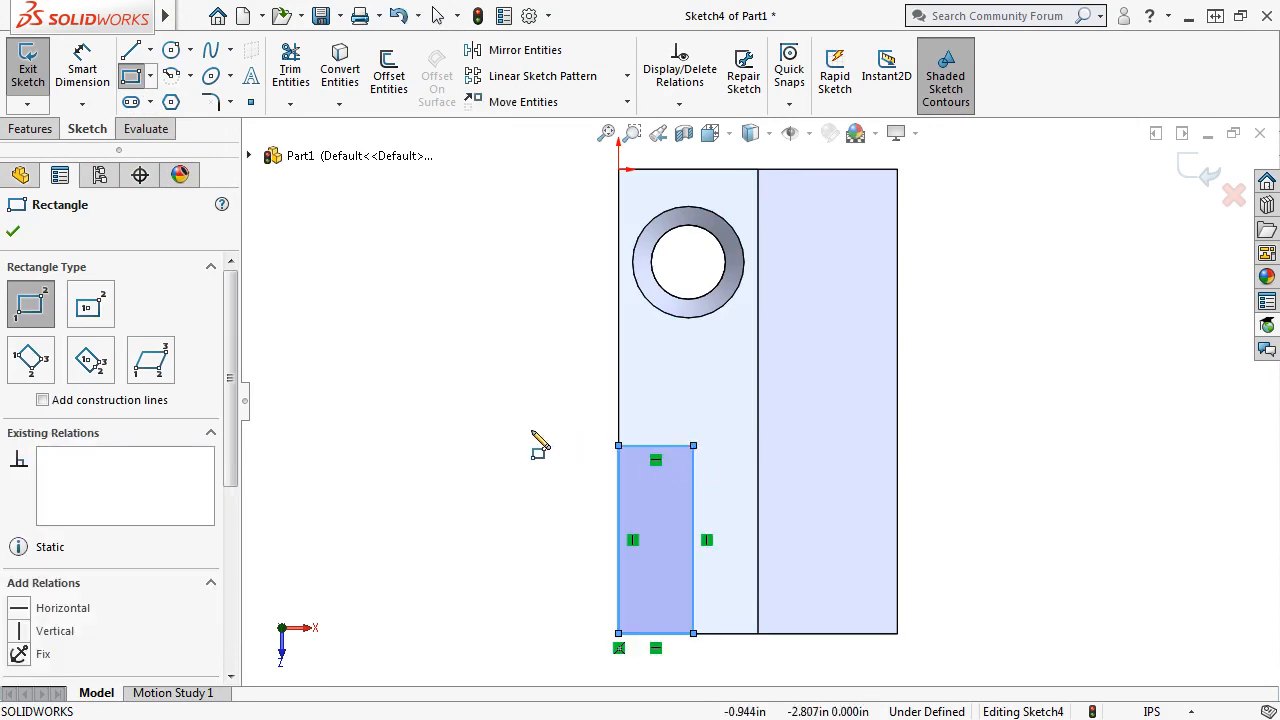
key(Escape)
- Dimension the rectangle's long side to 3 in
key(s)
click(592, 449)
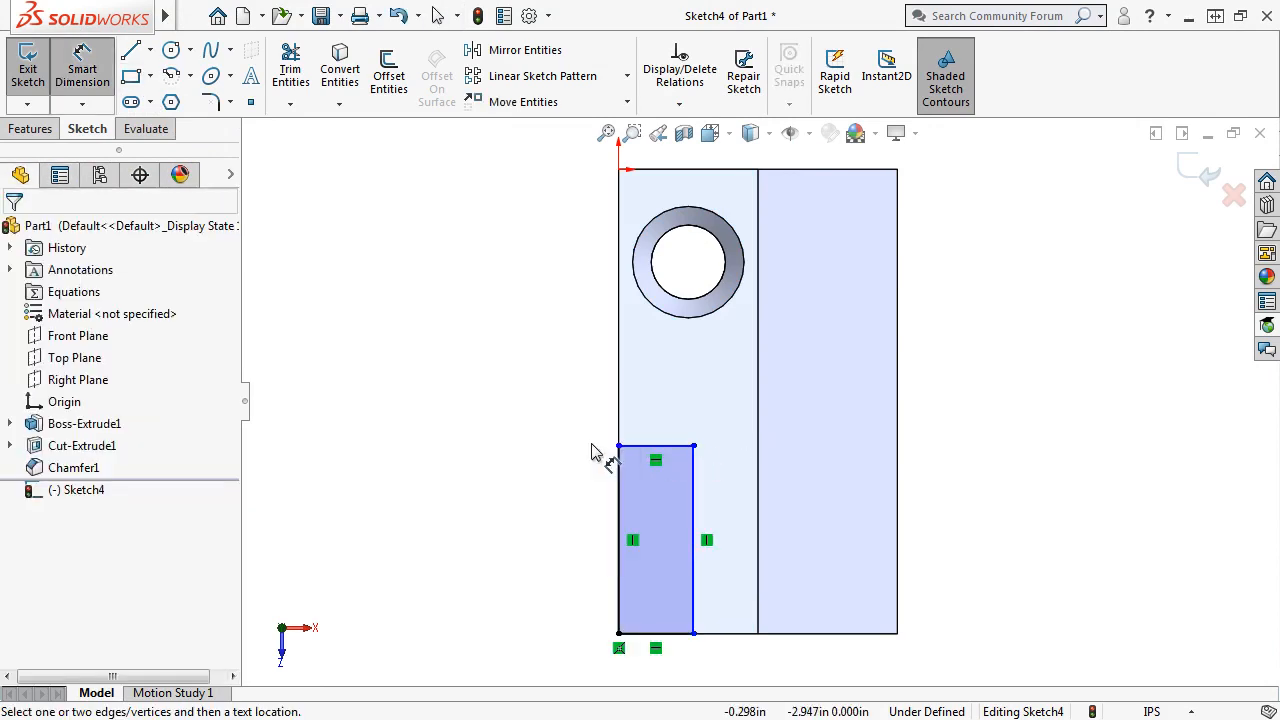
click(693, 524)
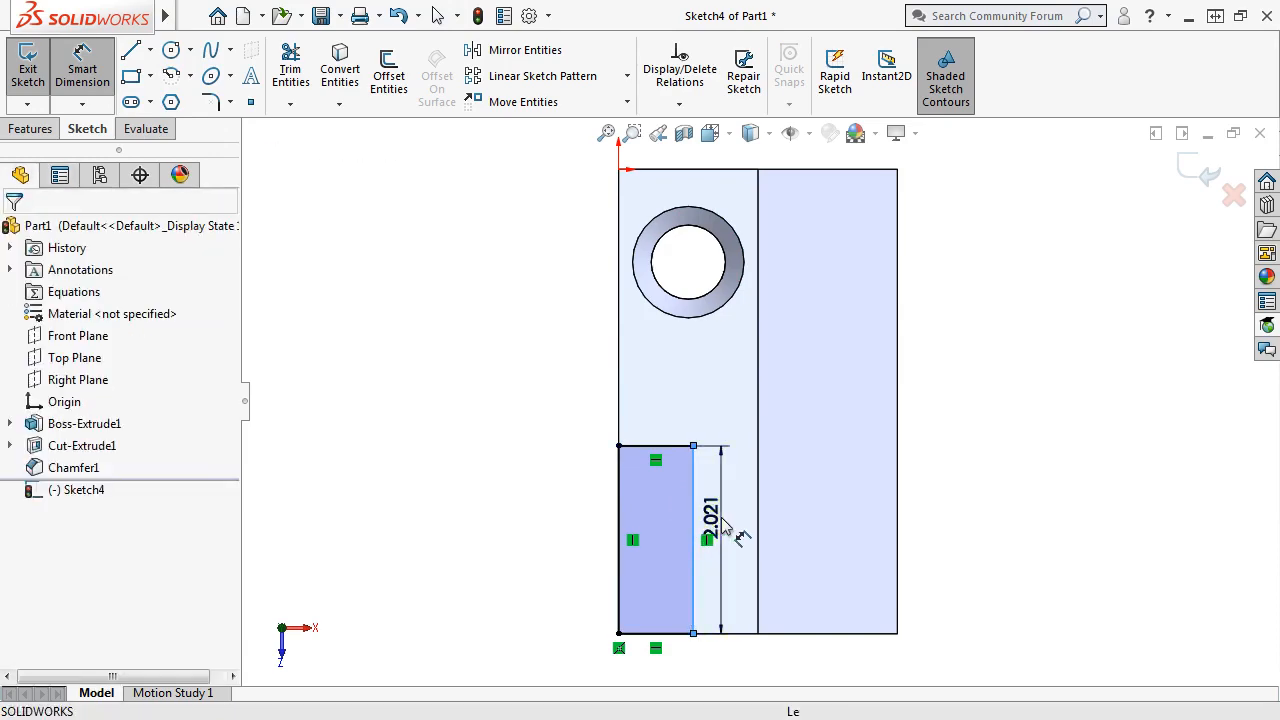
click(725, 528)
key(Return)
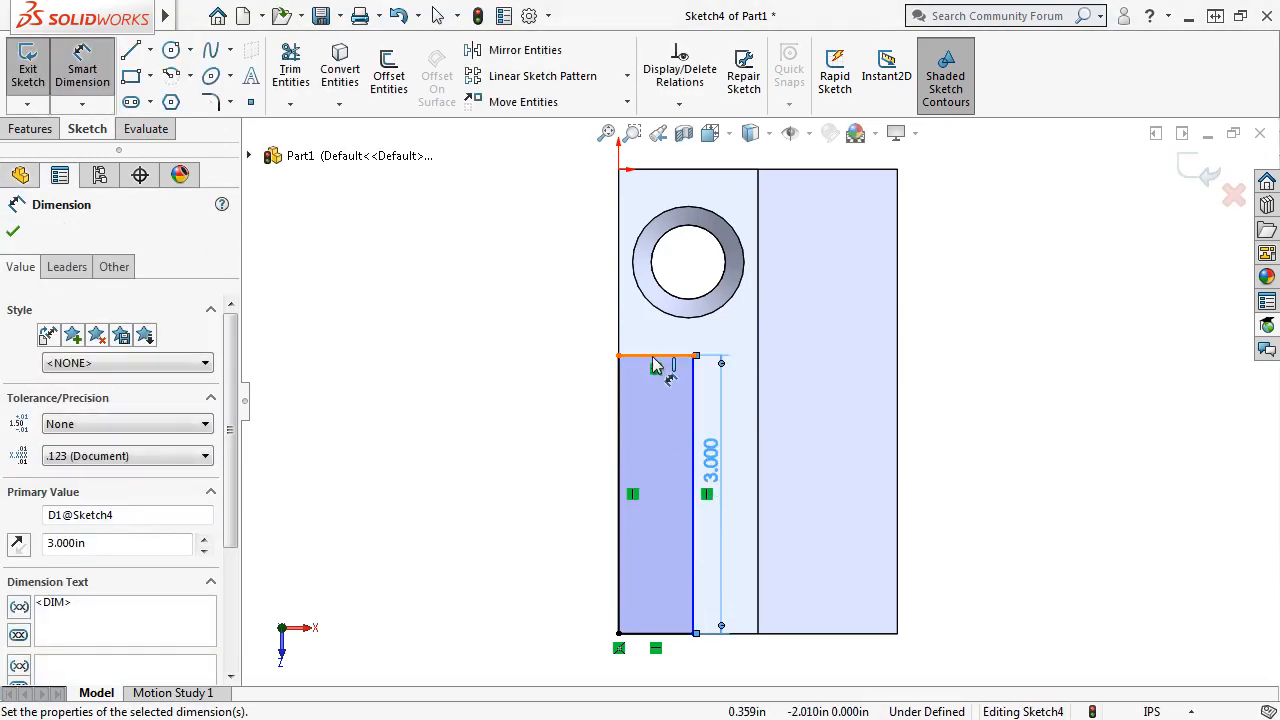
- Dimension the rectangle's short side to 0.75 in and finish dimensioning
click(663, 356)
click(651, 345)
text(.75)
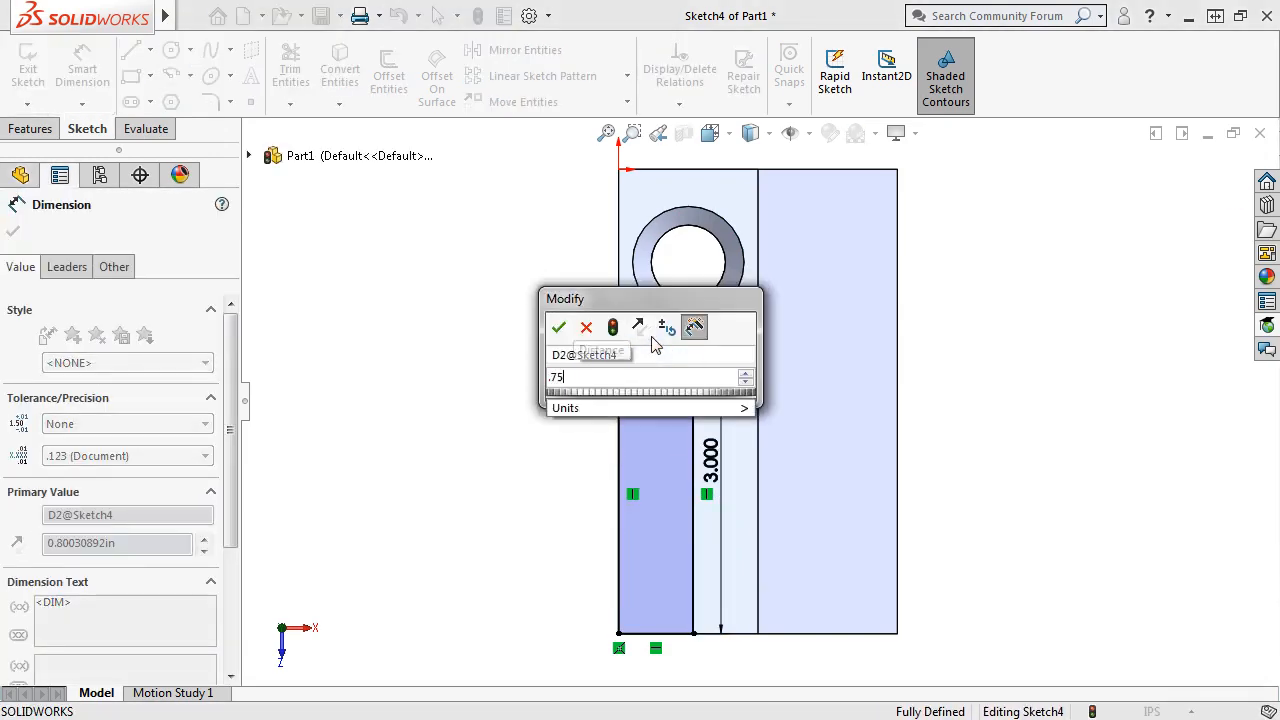
key(Return)
key(Escape)
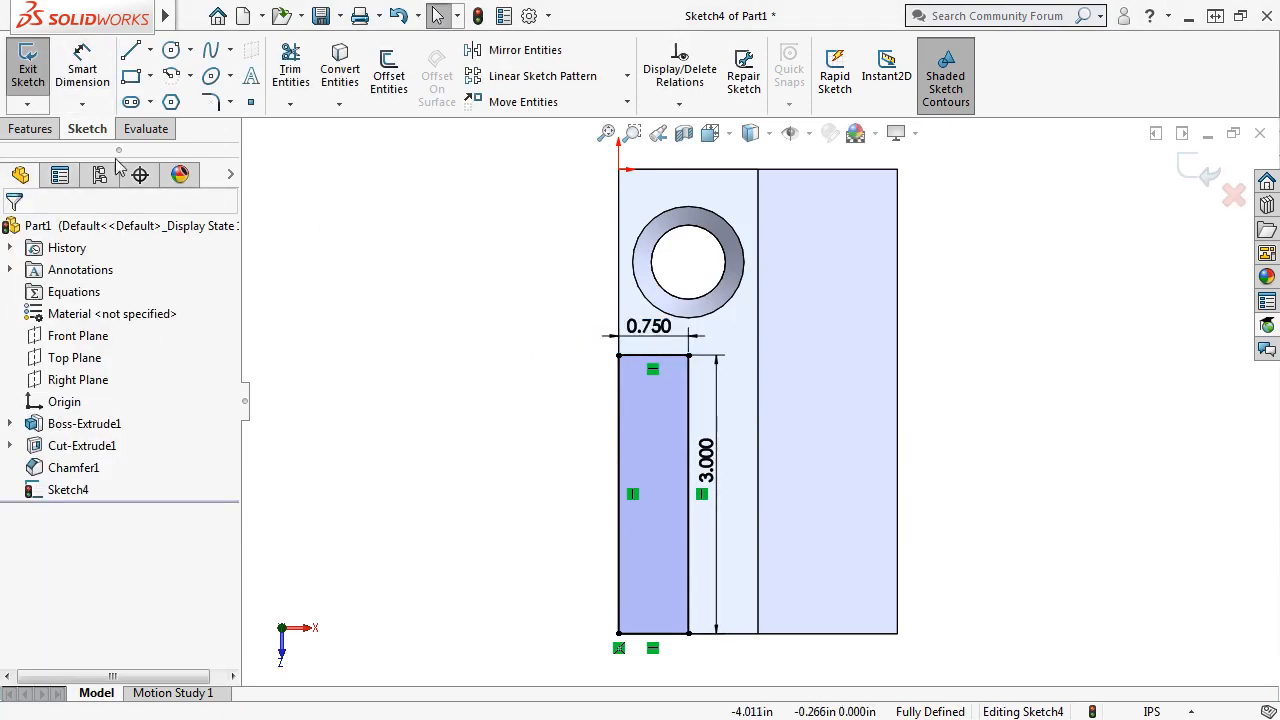
- Create a blind extruded cut from the rectangle sketch, 0.5 in deep
click(31, 129)
click(303, 78)
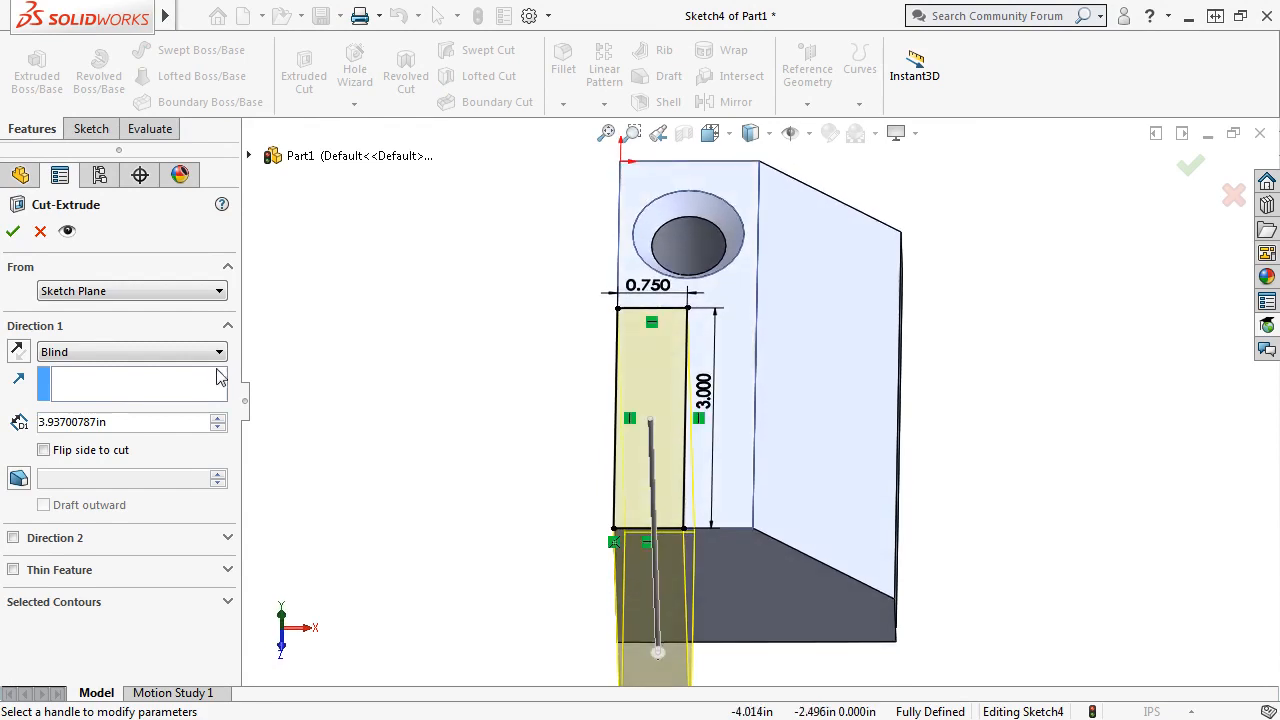
drag(144, 424, 36, 421)
text(0.5)
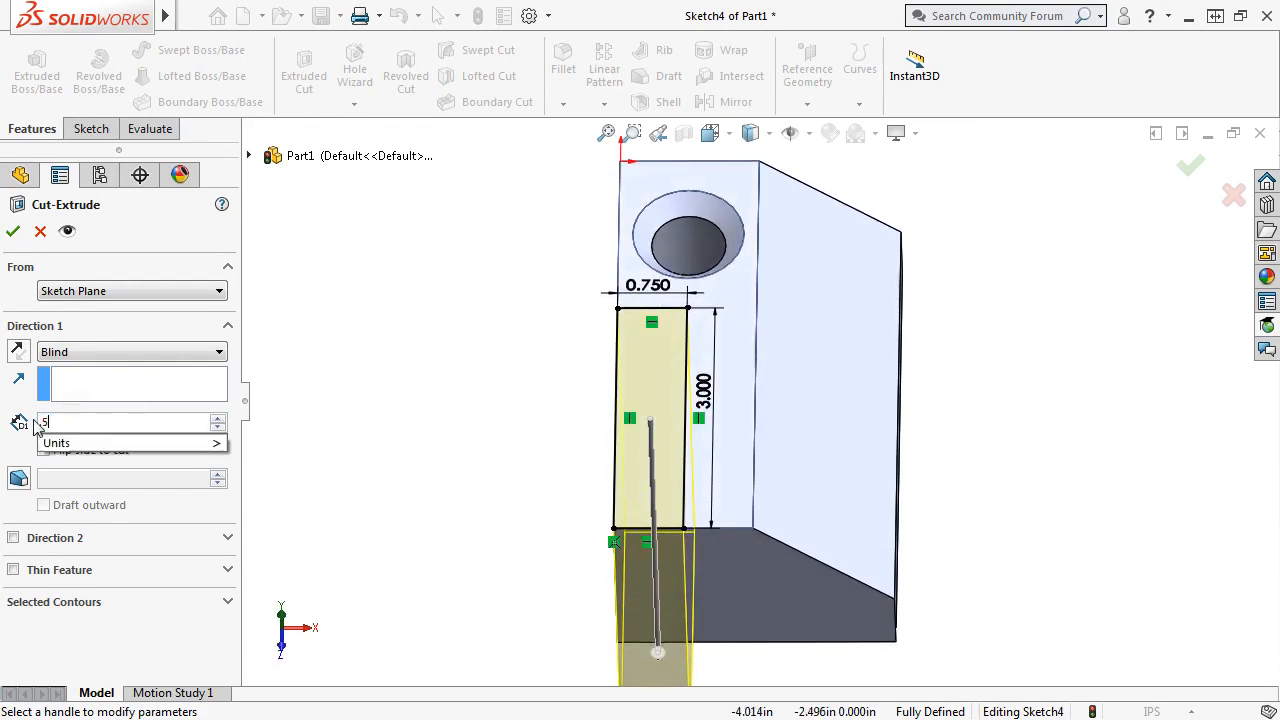
key(Return)
click(14, 232)
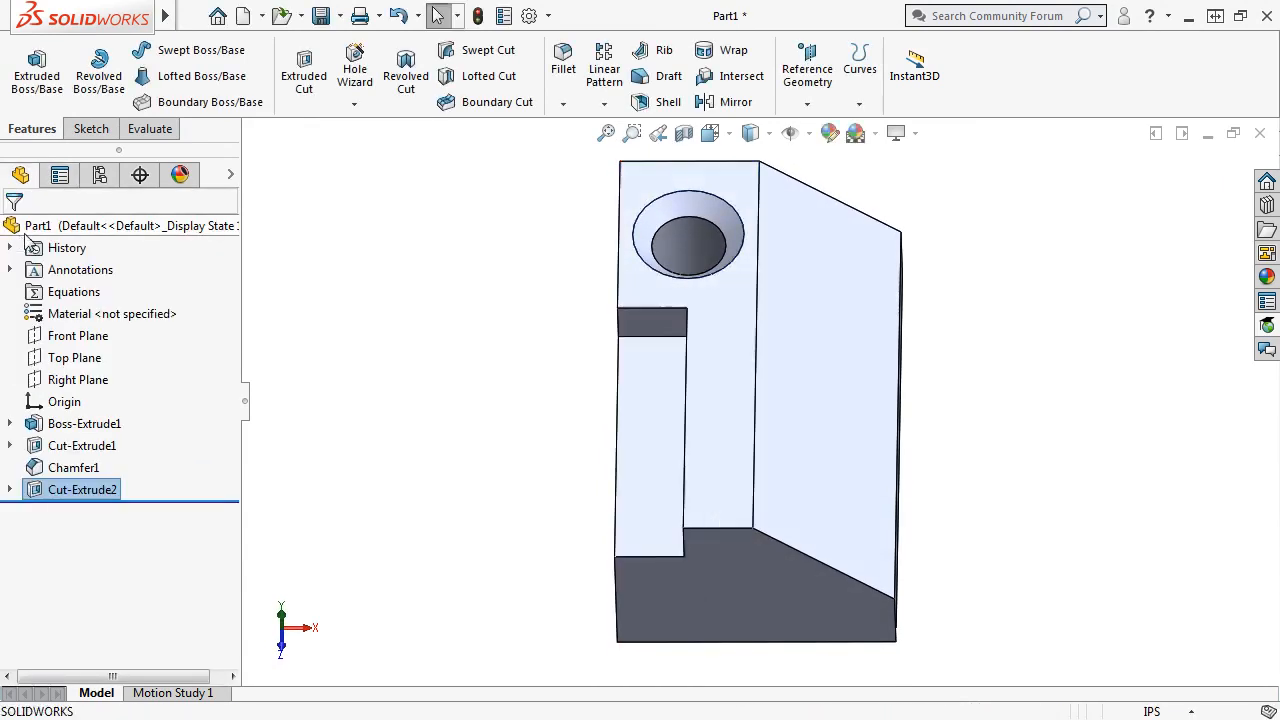
- Fillet the vertical inner corner edge of the rectangular notch with a symmetric 0.5 in radius
key(ctrl+7)
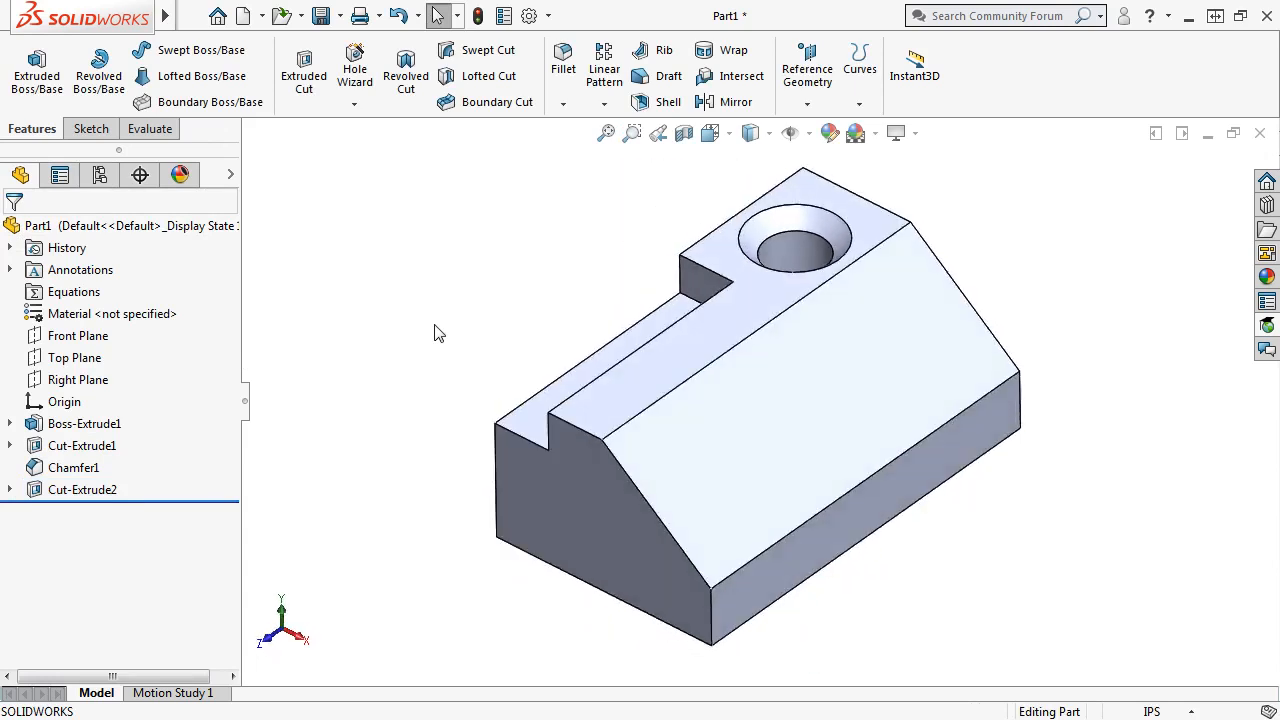
middle_drag(470, 297, 572, 268)
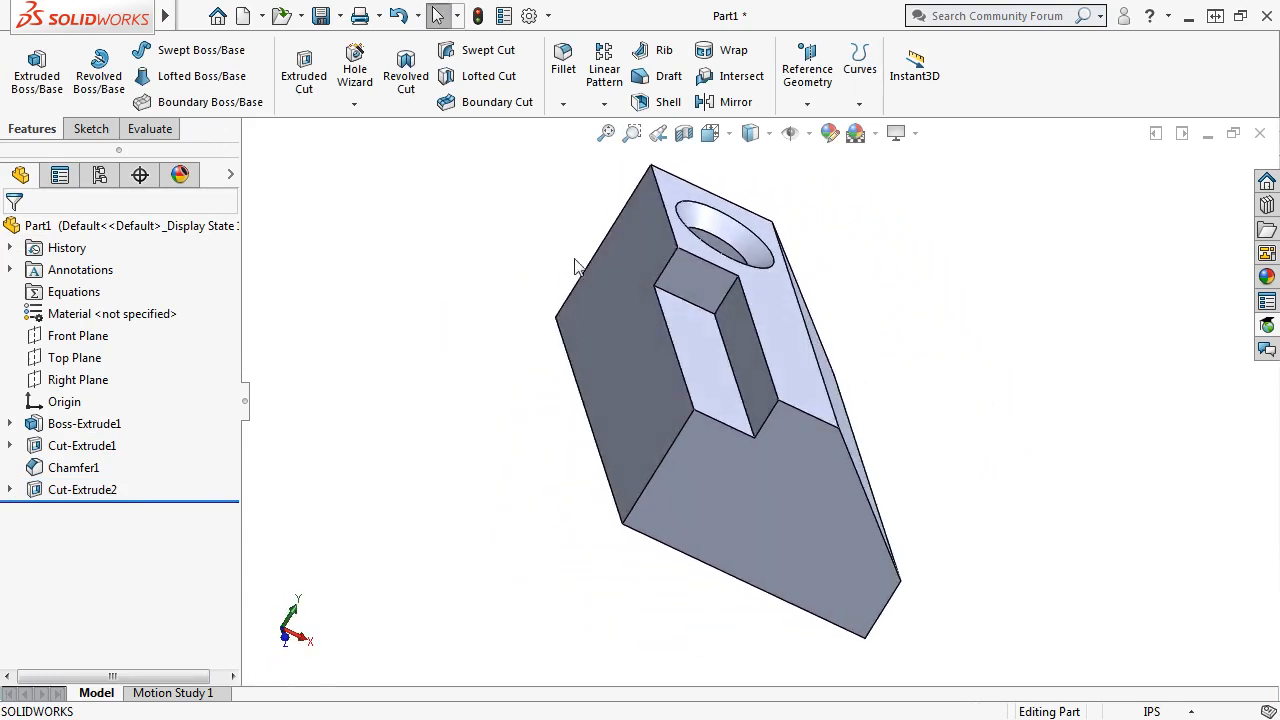
click(721, 292)
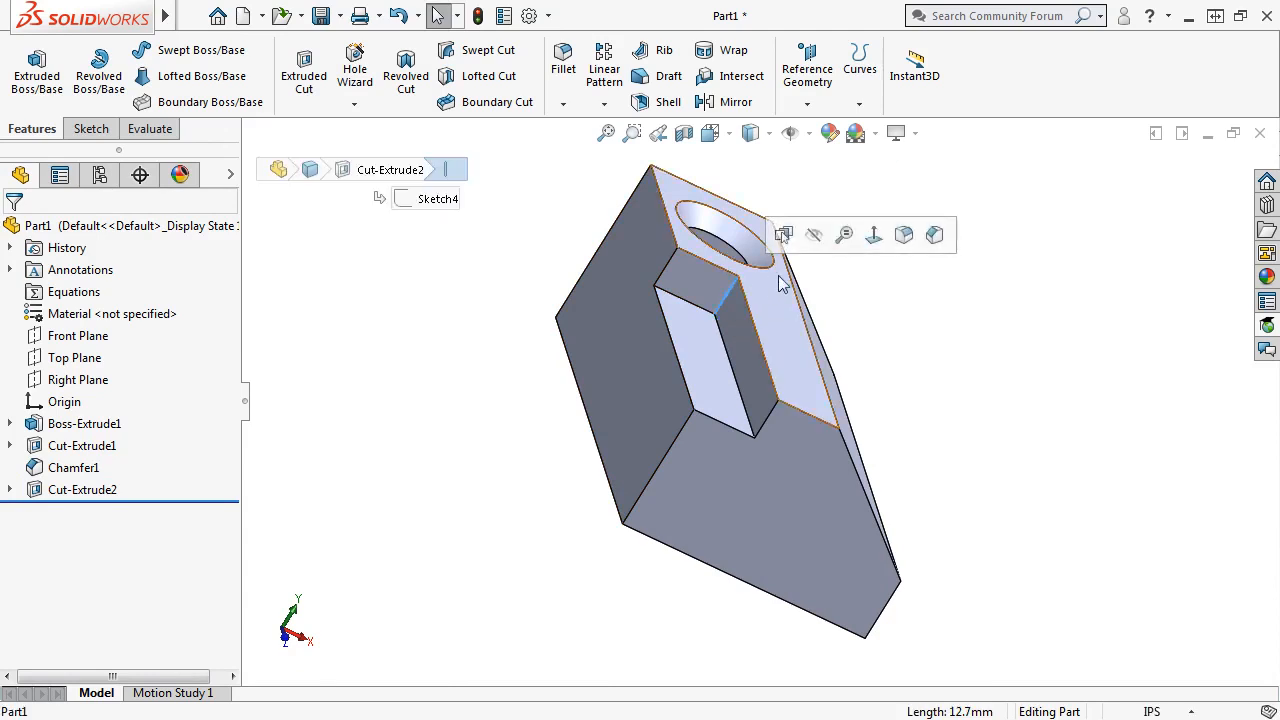
click(903, 234)
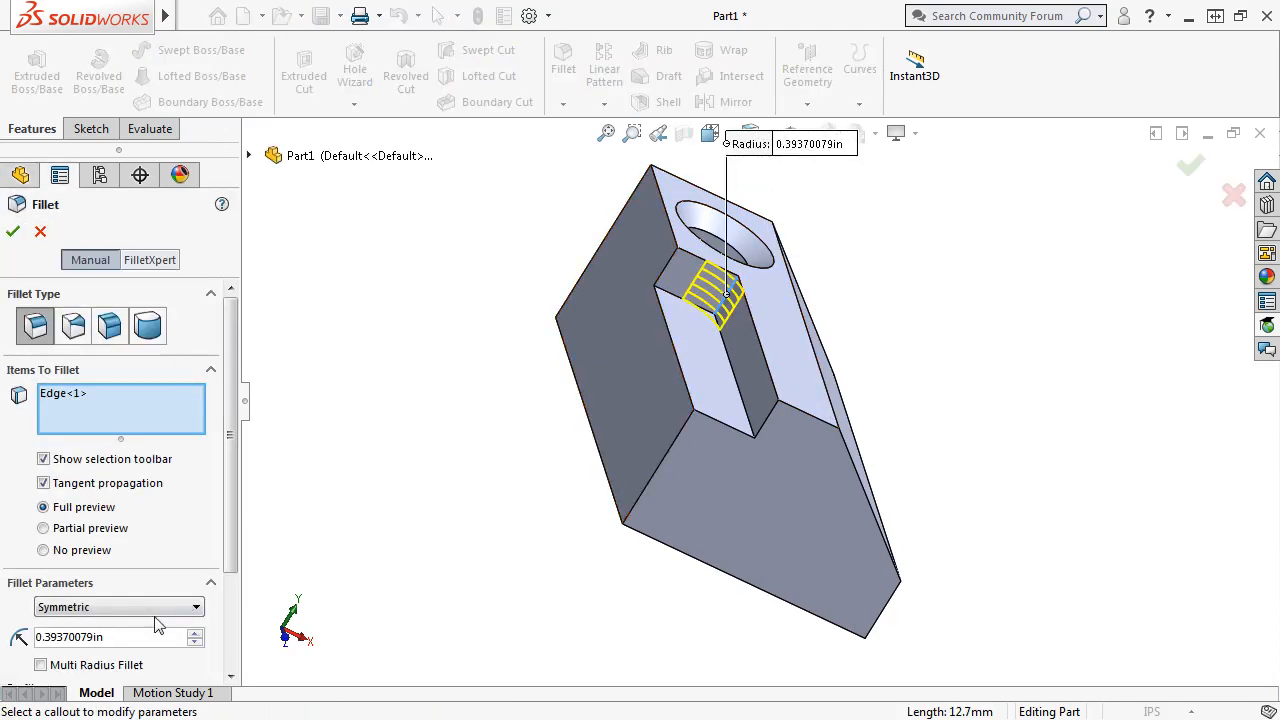
drag(109, 641, 42, 646)
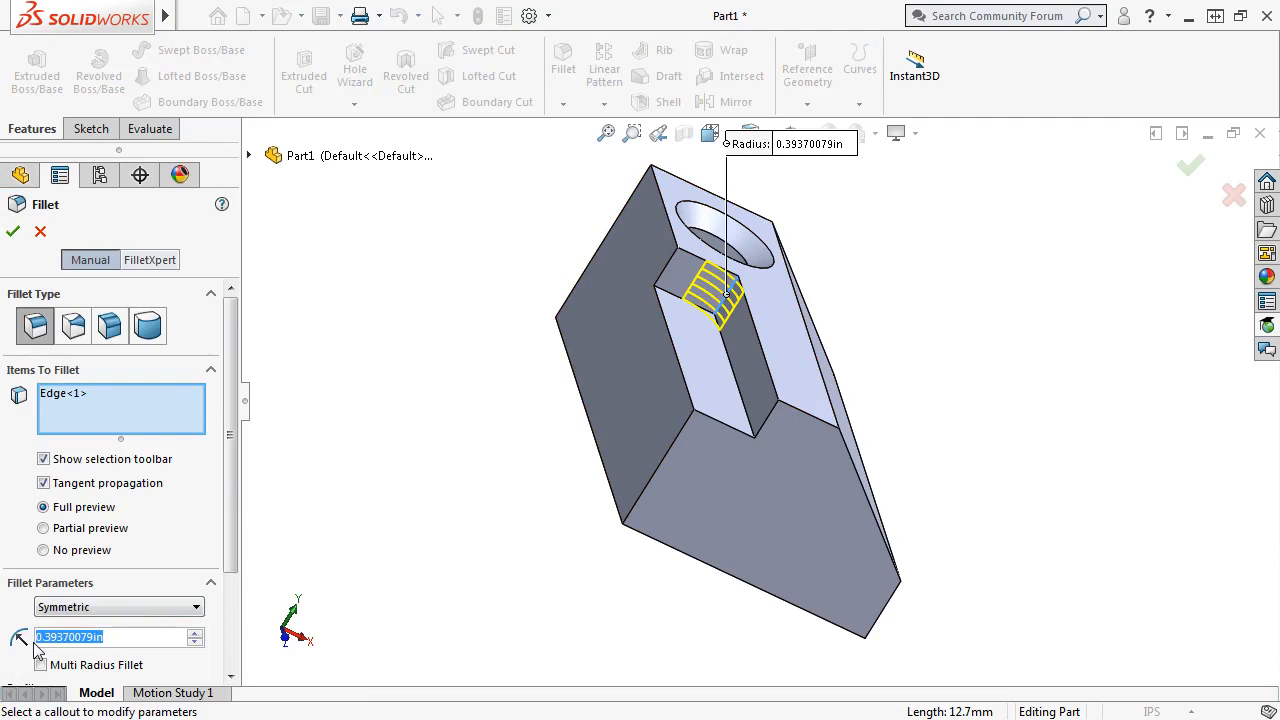
text(0.5)
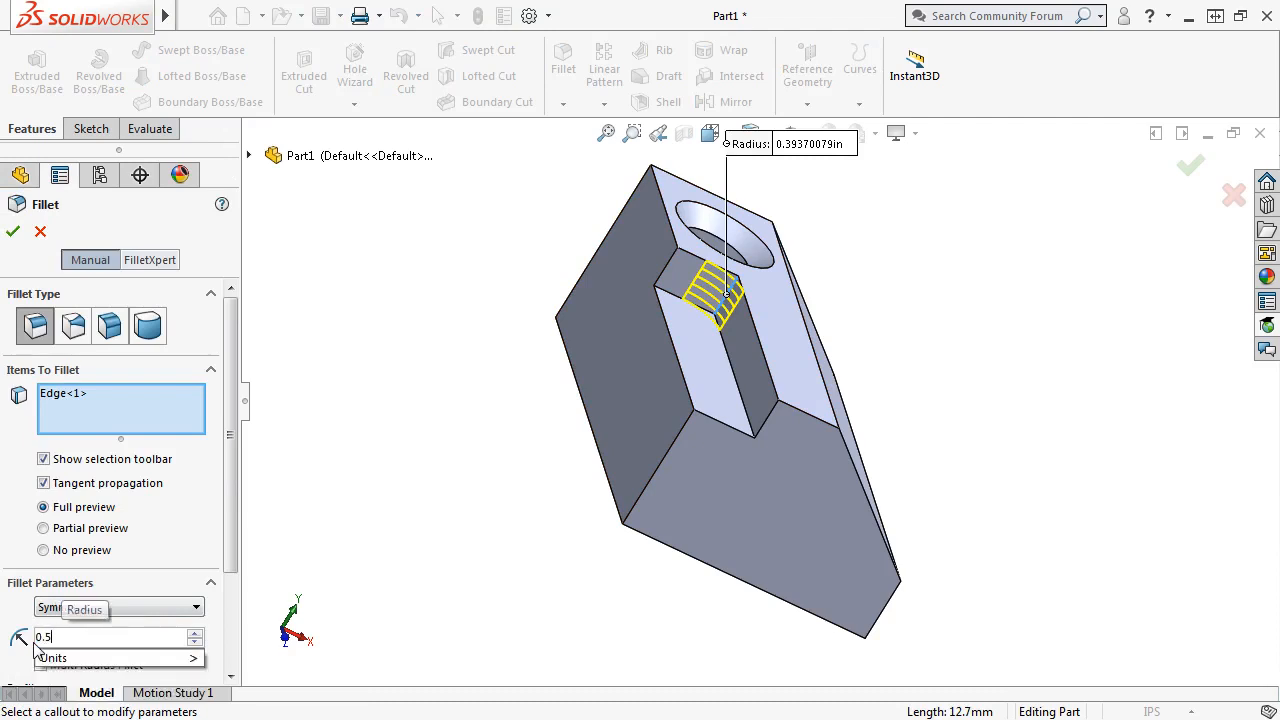
key(Return)
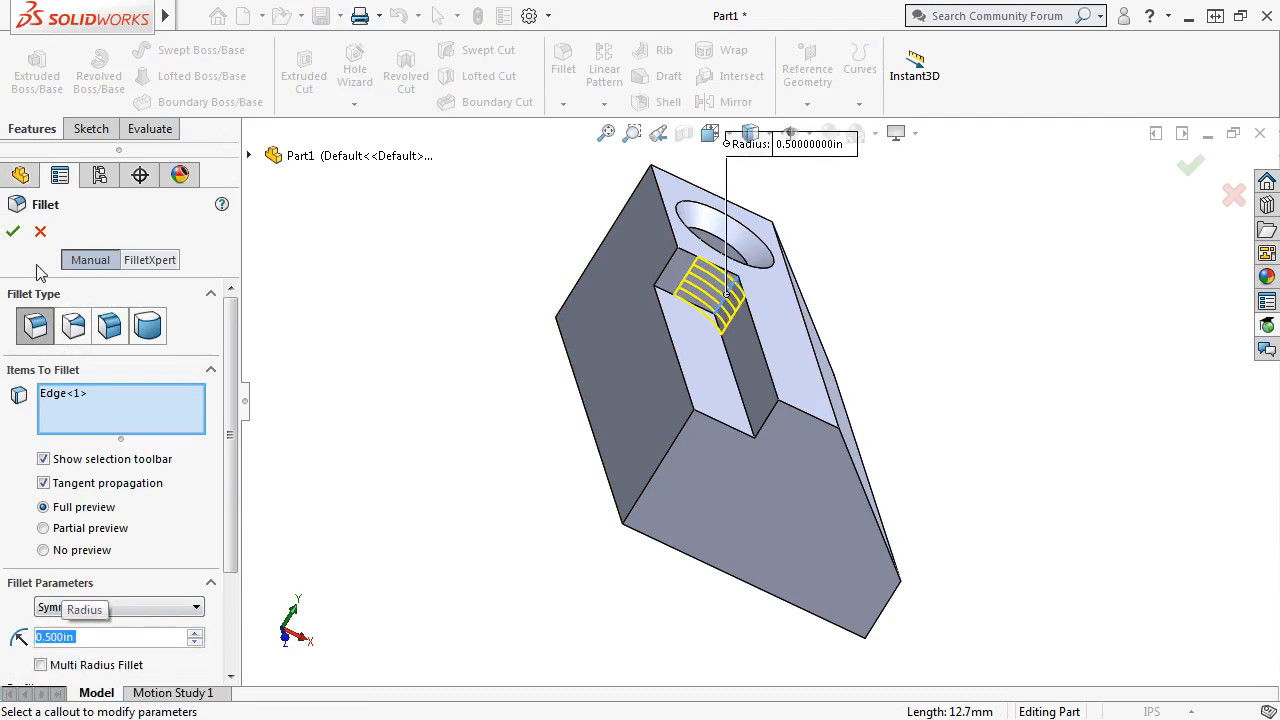
click(13, 231)
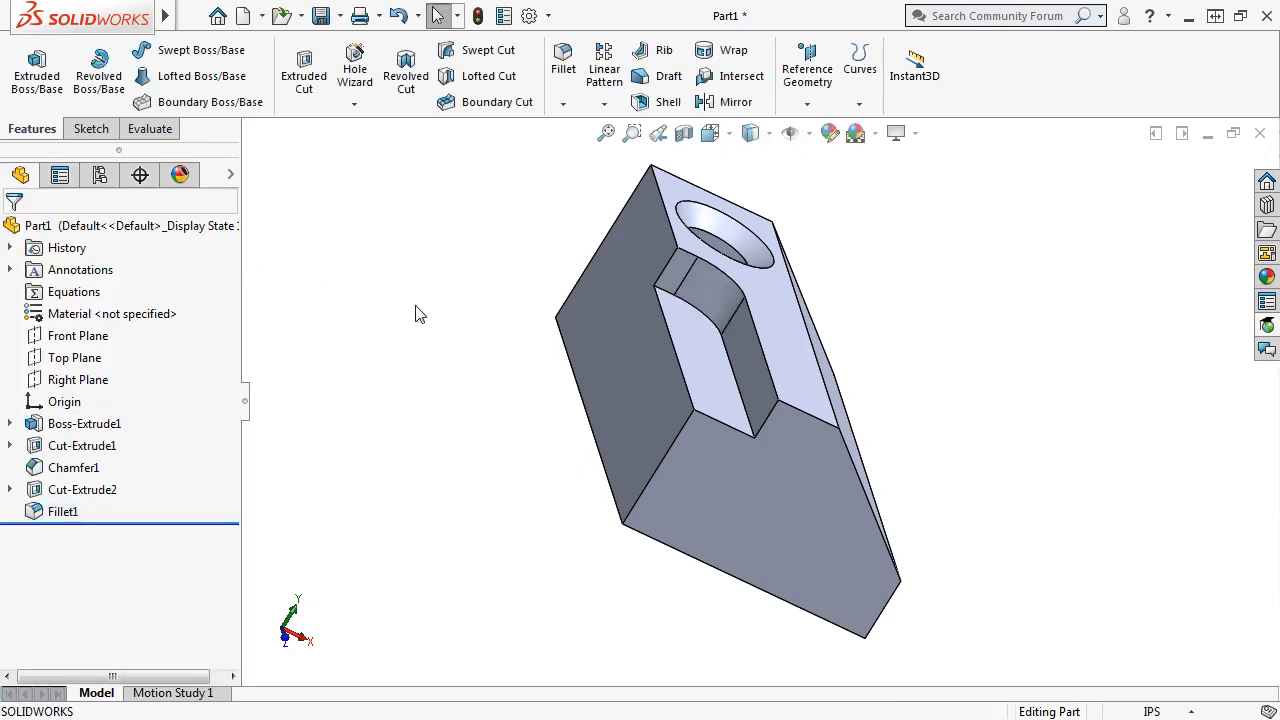
key(ctrl+7)
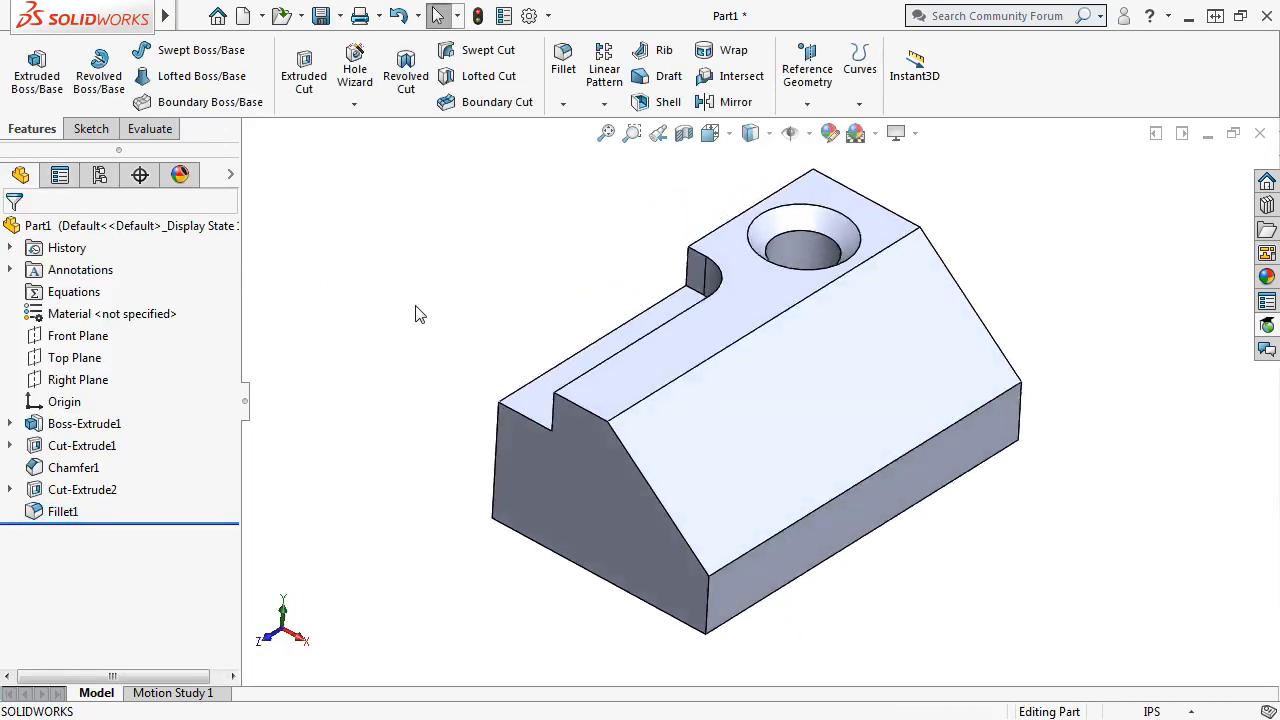